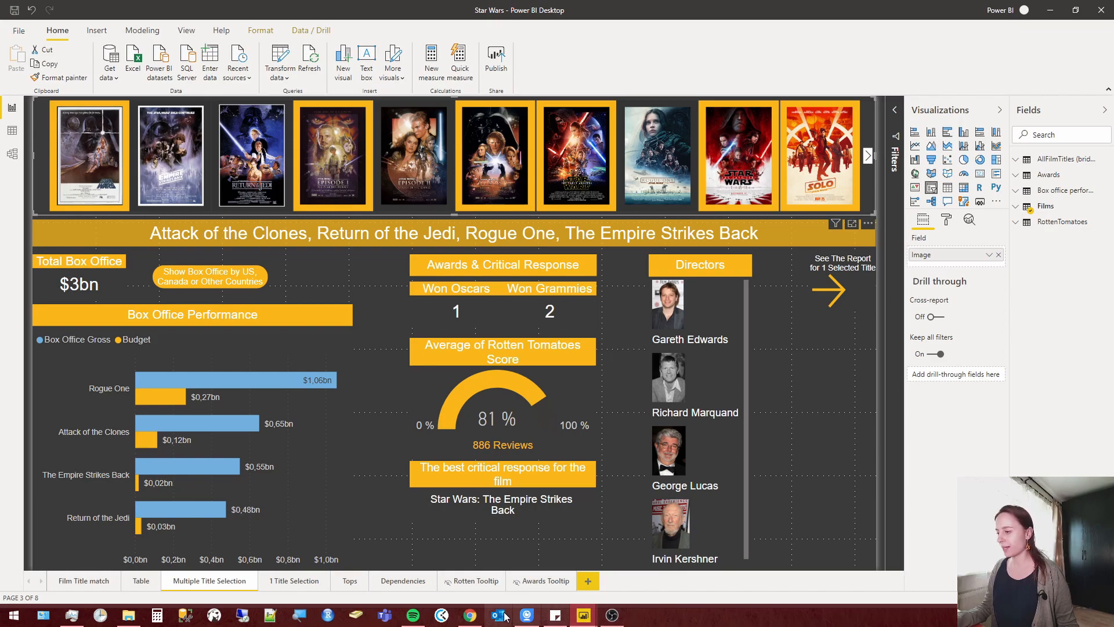
# Switch to Chrome and copy the address of the Wikipedia article "List of Star Wars films".
pyautogui.click(470, 617)
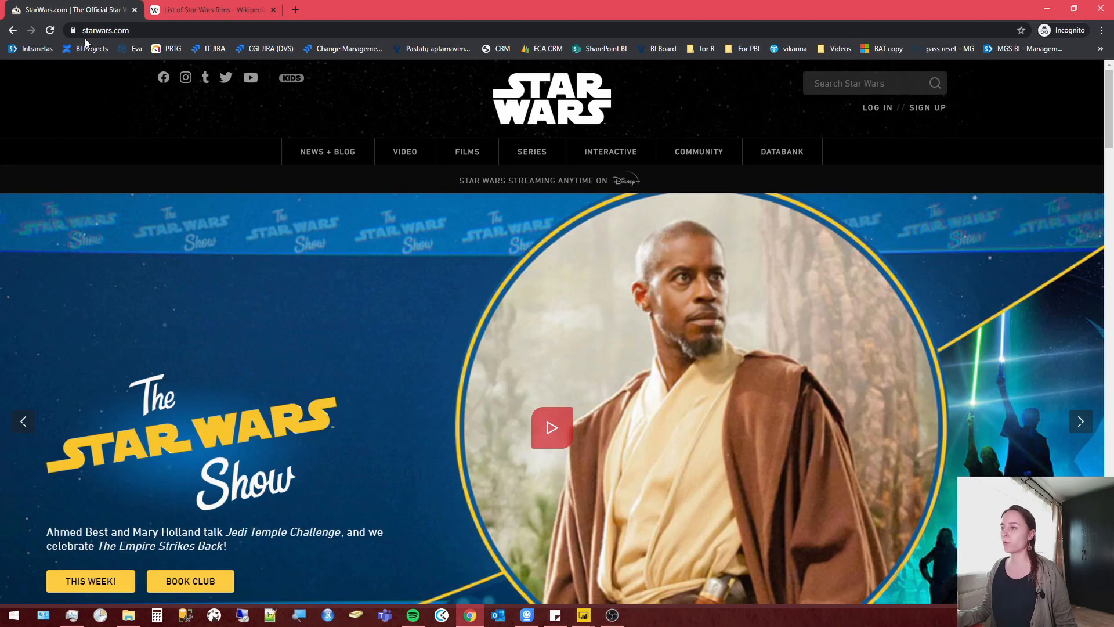
pyautogui.click(180, 8)
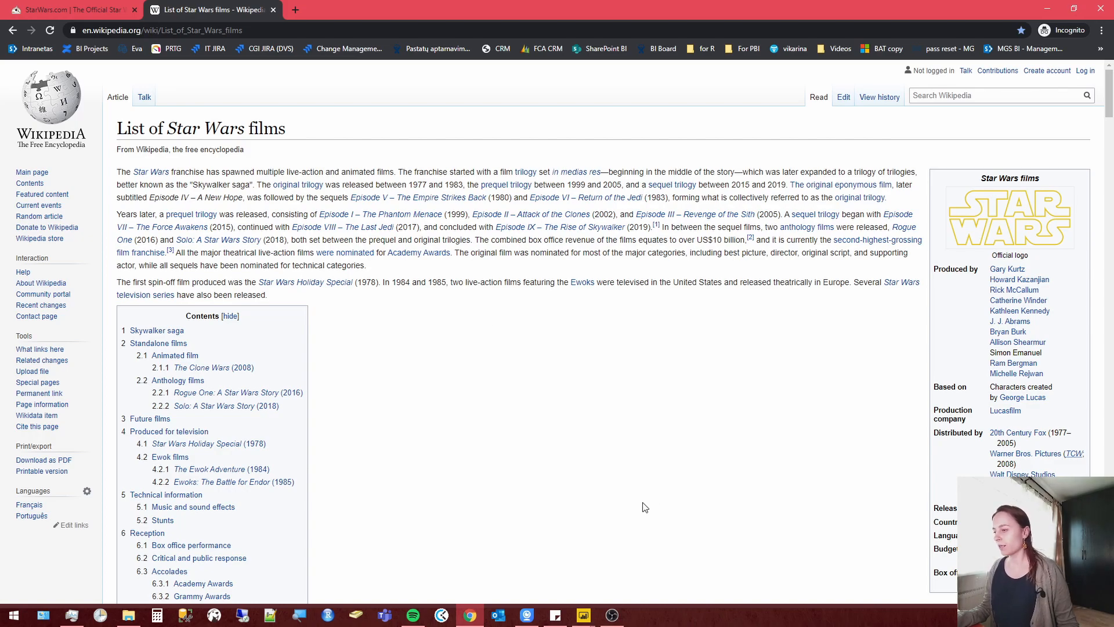
pyautogui.click(265, 29)
pyautogui.hotkey('ctrl', 'c')
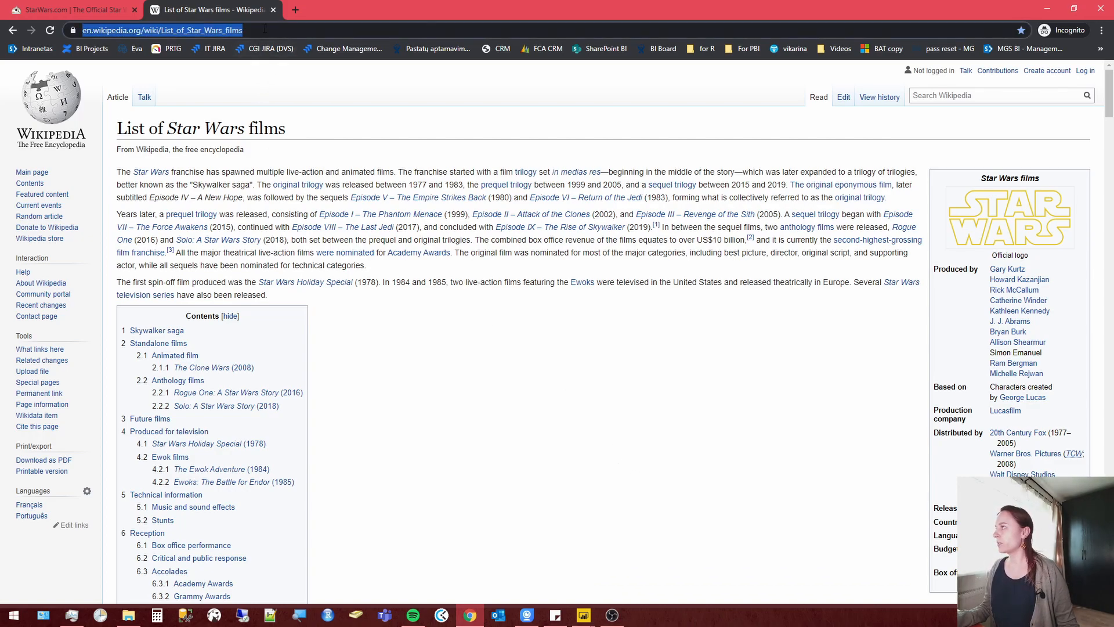
pyautogui.moveTo(592, 614)
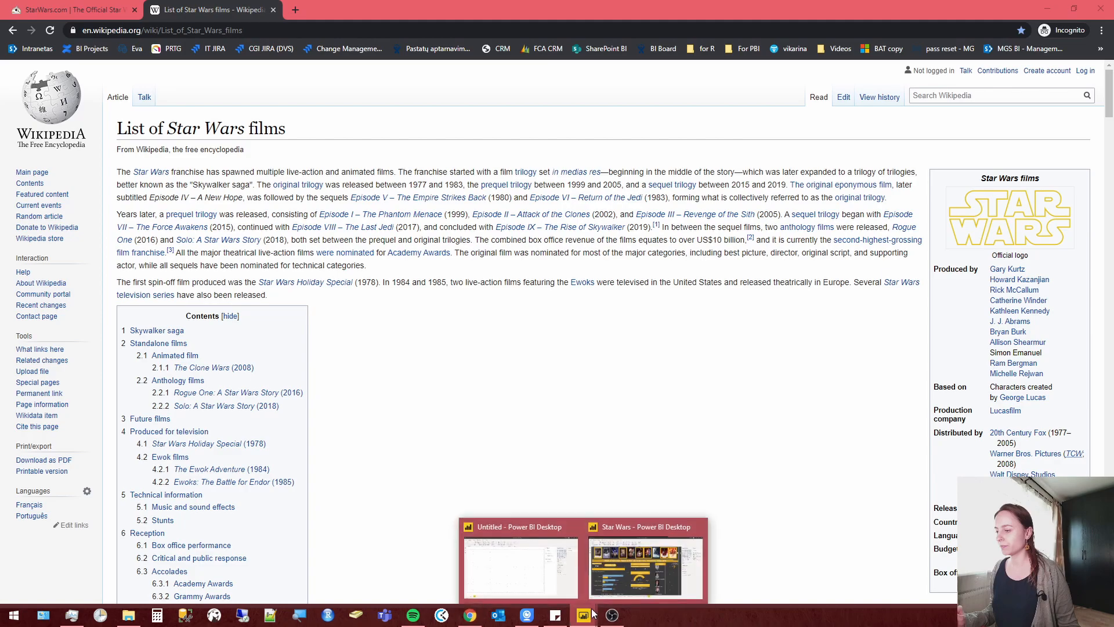
pyautogui.click(548, 564)
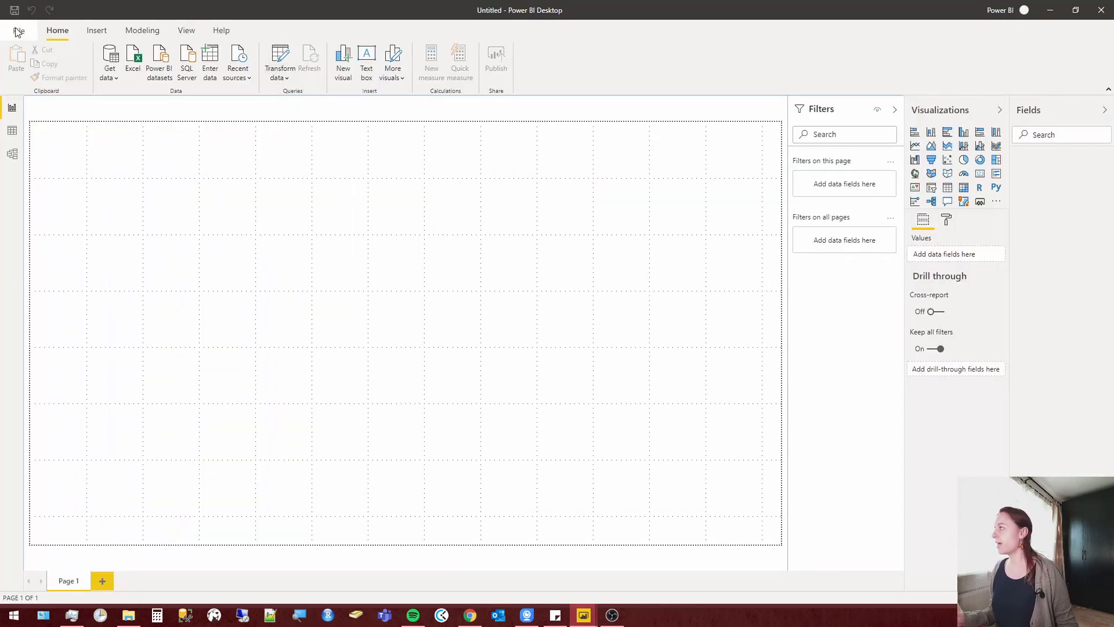
pyautogui.click(108, 77)
pyautogui.click(139, 225)
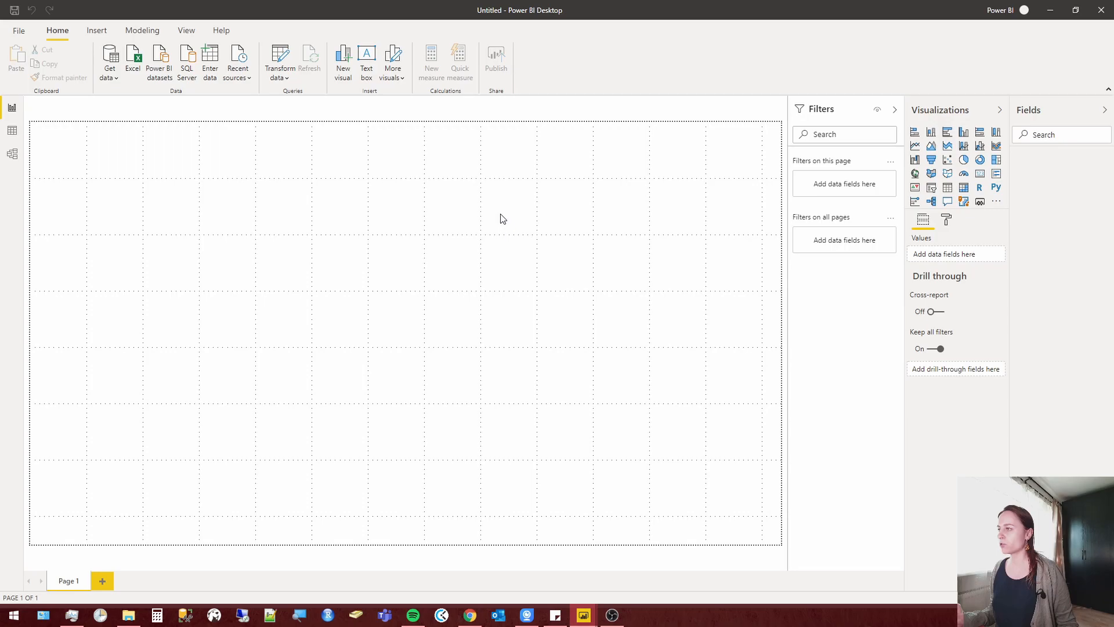
pyautogui.hotkey('ctrl', 'v')
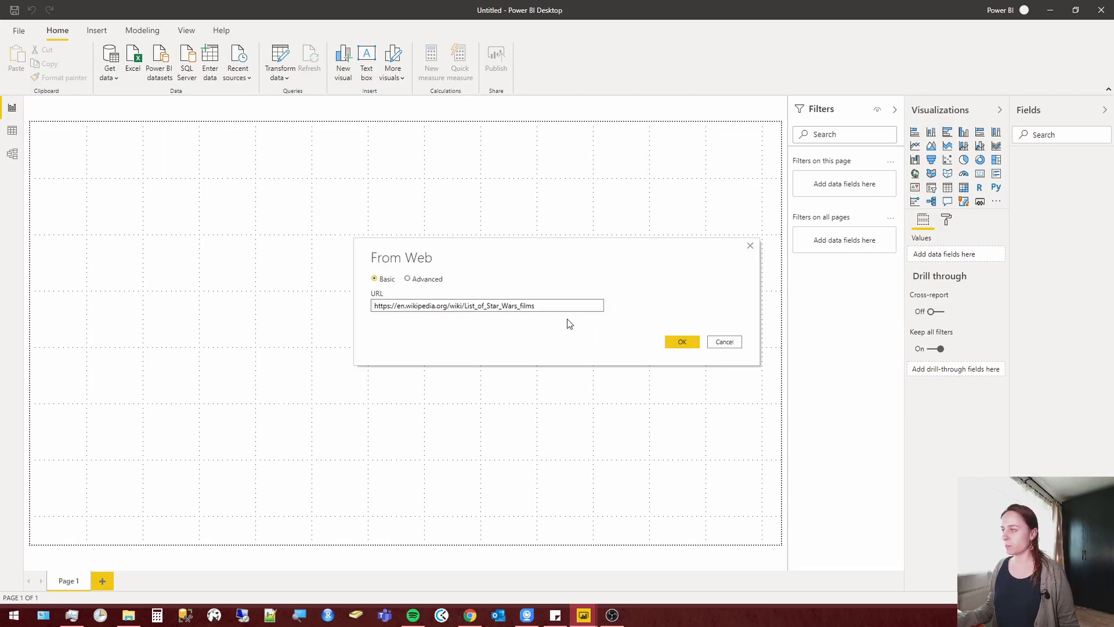
pyautogui.click(688, 343)
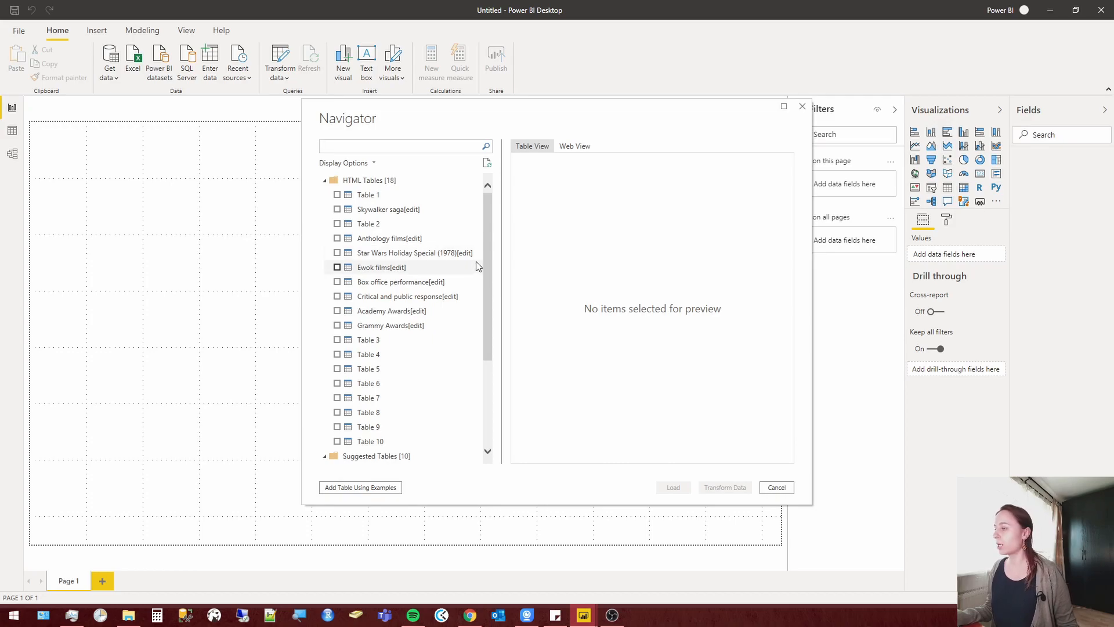
# Preview the first HTML tables and mark Skywalker saga[edit] and Anthology films[edit] for import.
pyautogui.click(379, 198)
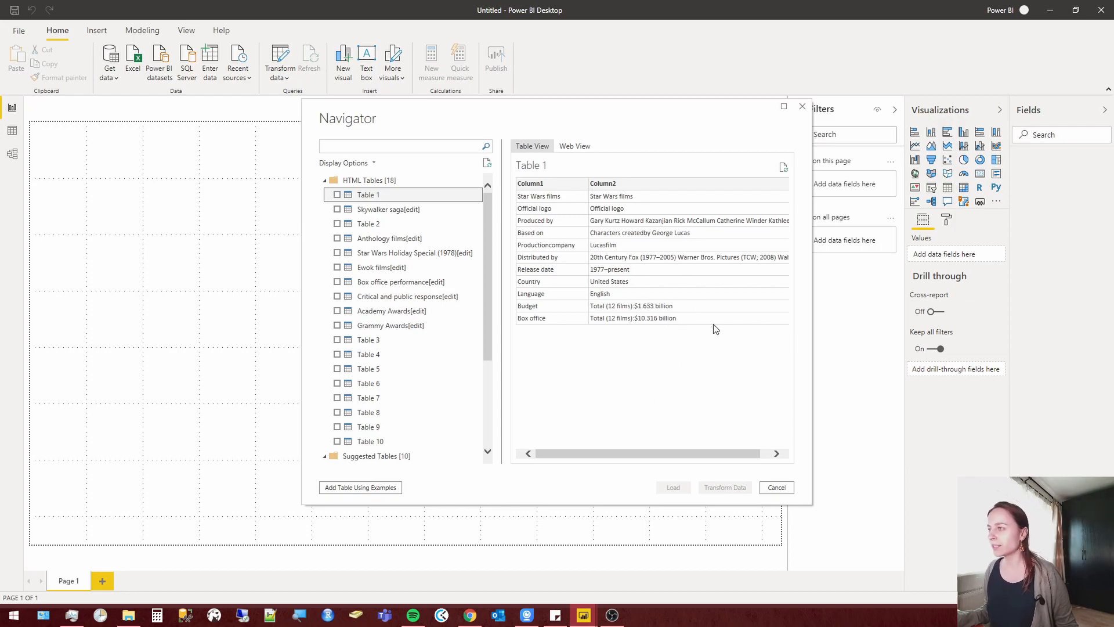
pyautogui.click(399, 211)
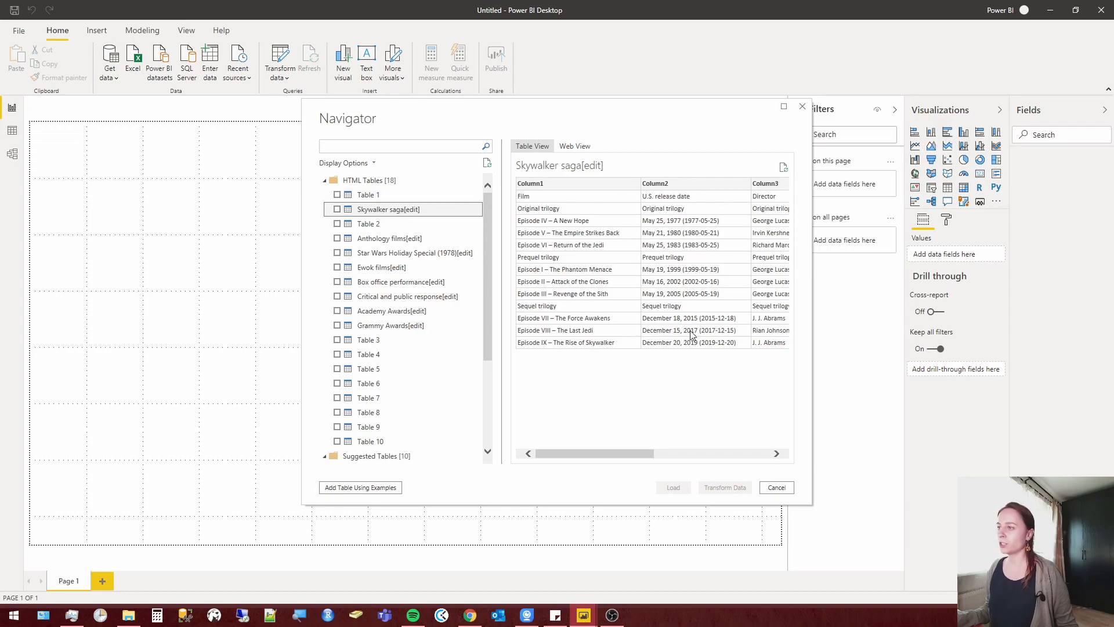
pyautogui.moveTo(618, 456); pyautogui.dragTo(554, 450)
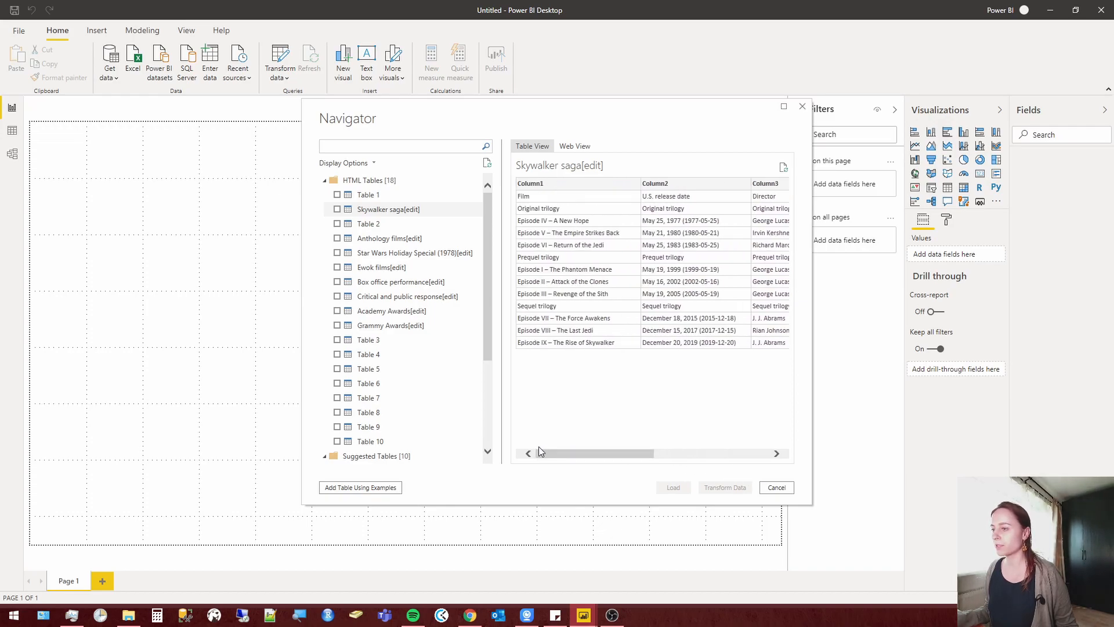
pyautogui.click(337, 209)
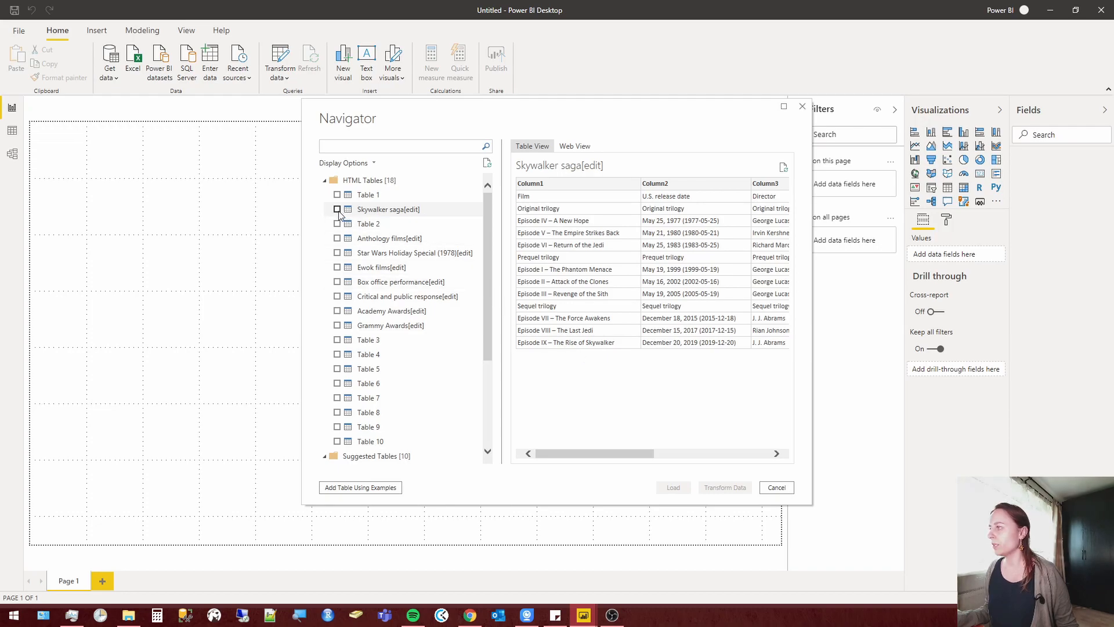
pyautogui.click(362, 225)
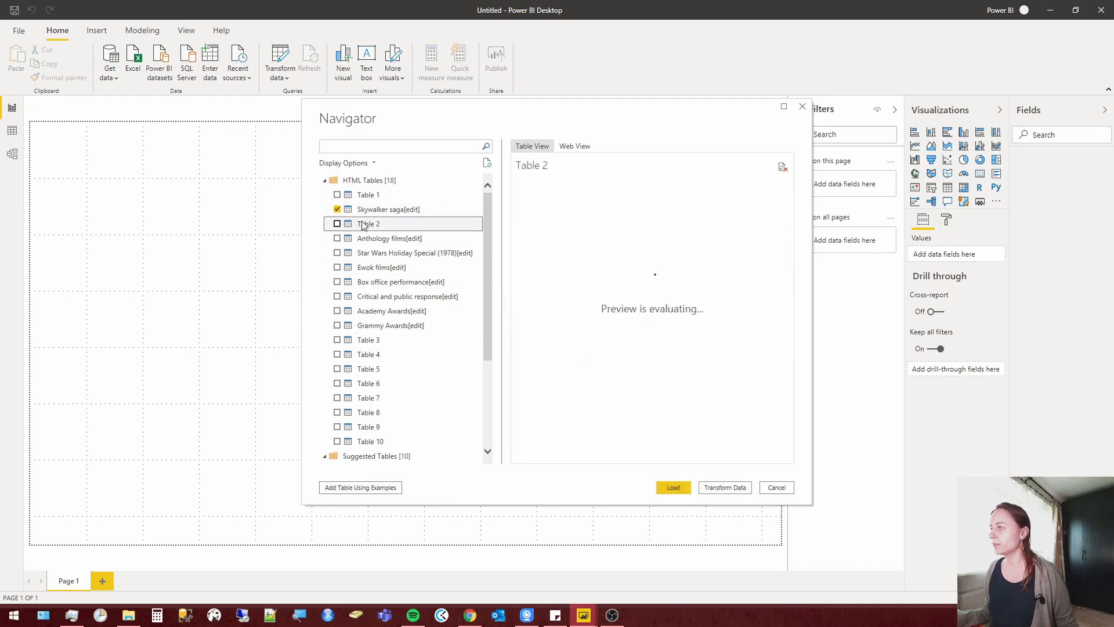
pyautogui.click(368, 239)
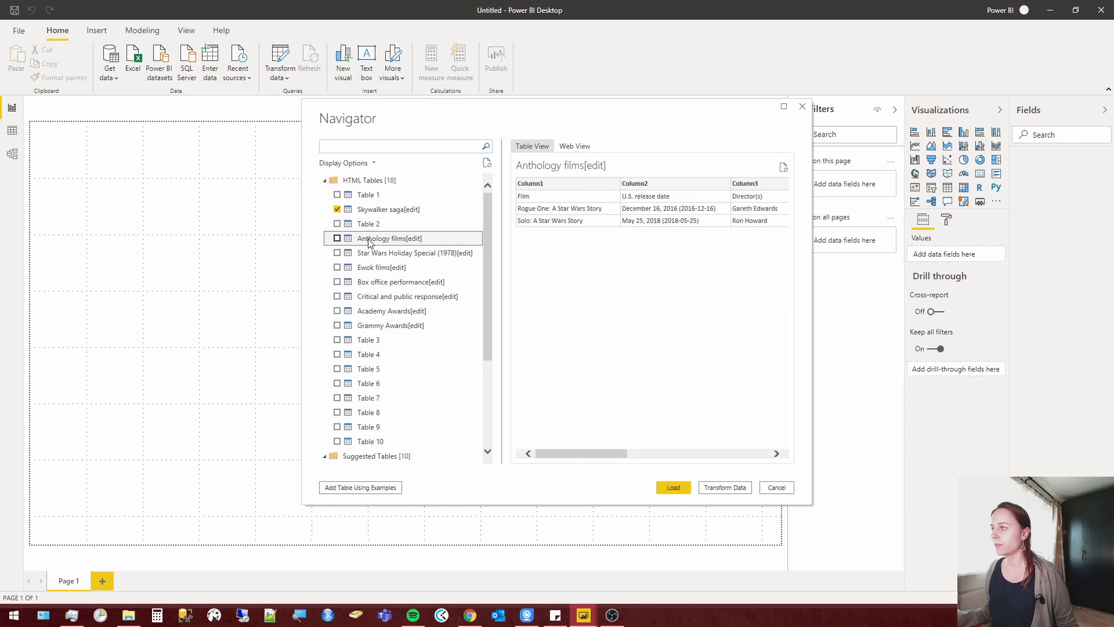
pyautogui.click(337, 239)
# Preview the Star Wars Holiday Special table, check the films listed on starwars.com in Chrome, and return to the Power BI table selection.
pyautogui.click(372, 254)
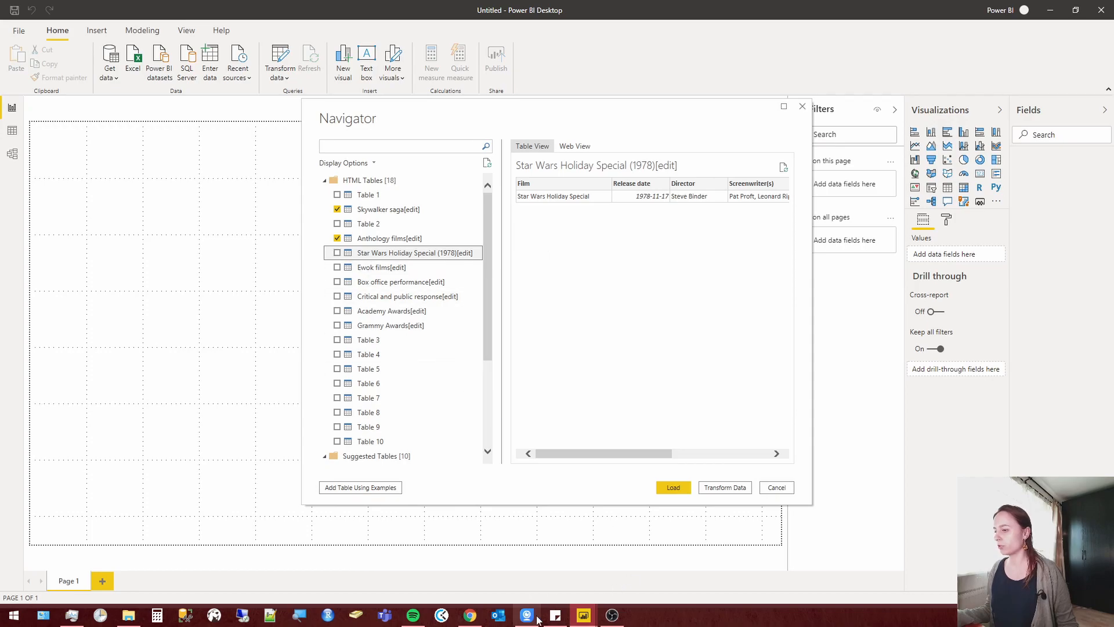
pyautogui.click(470, 615)
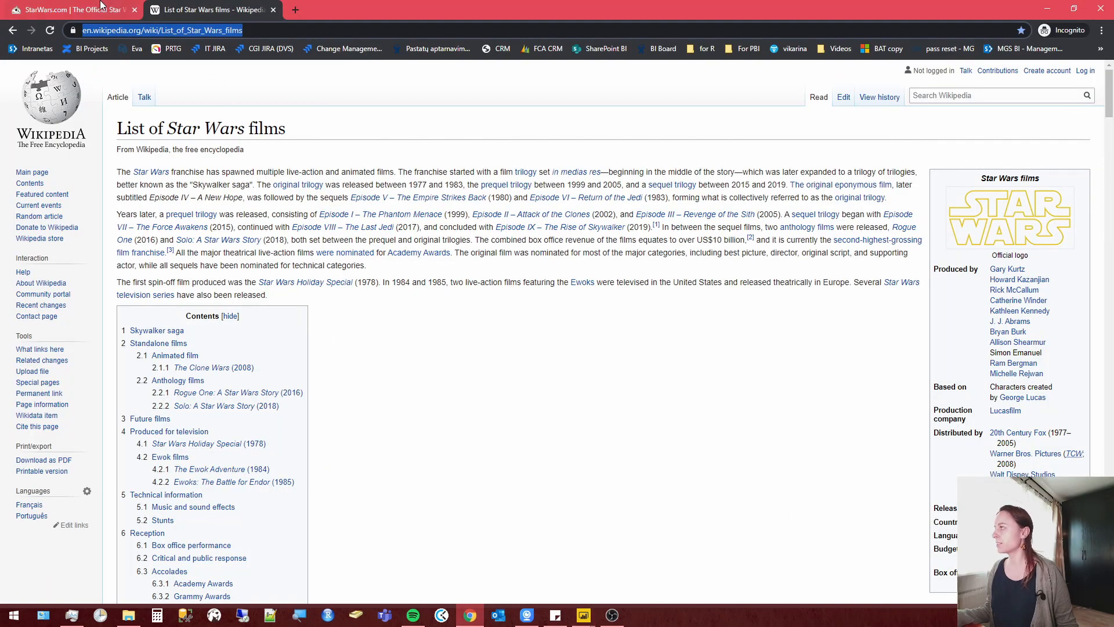
pyautogui.click(75, 10)
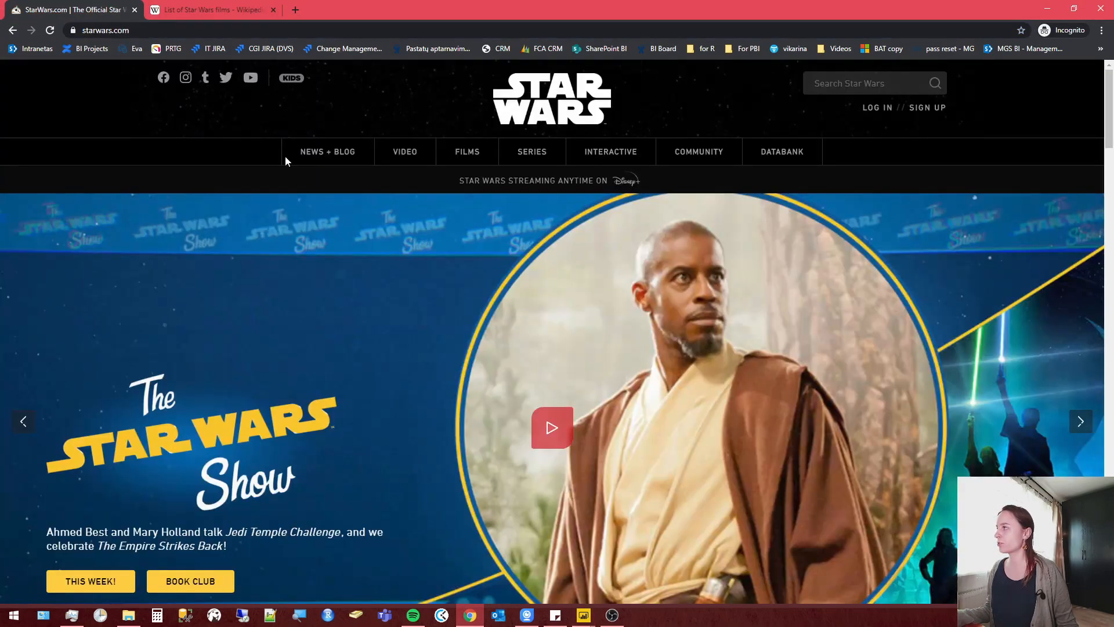
pyautogui.click(471, 155)
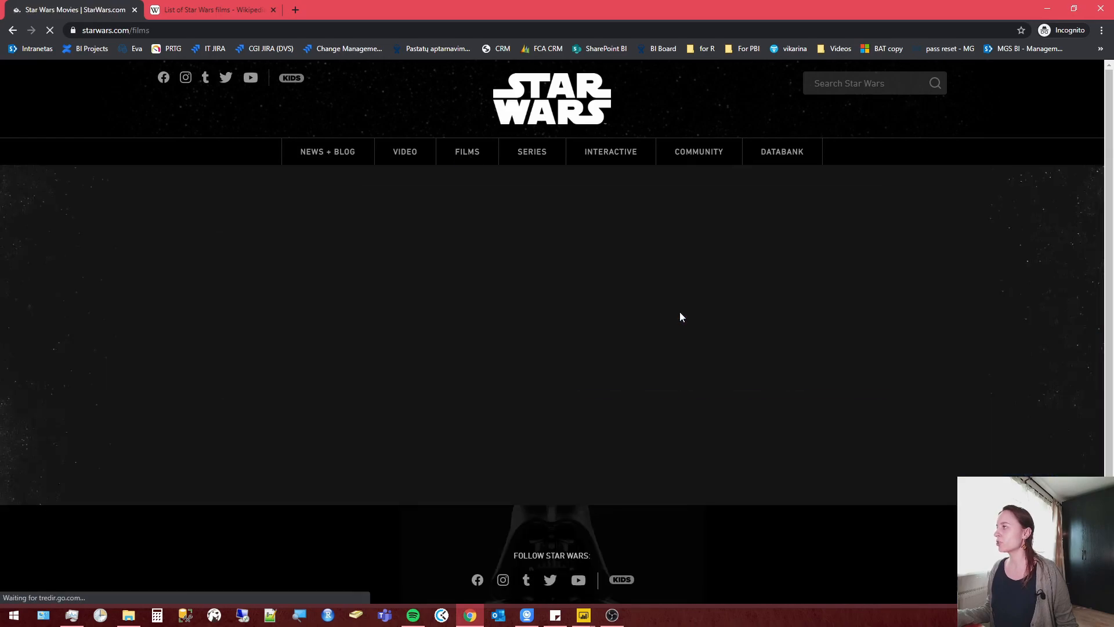
pyautogui.scroll(-8, 291, 328)
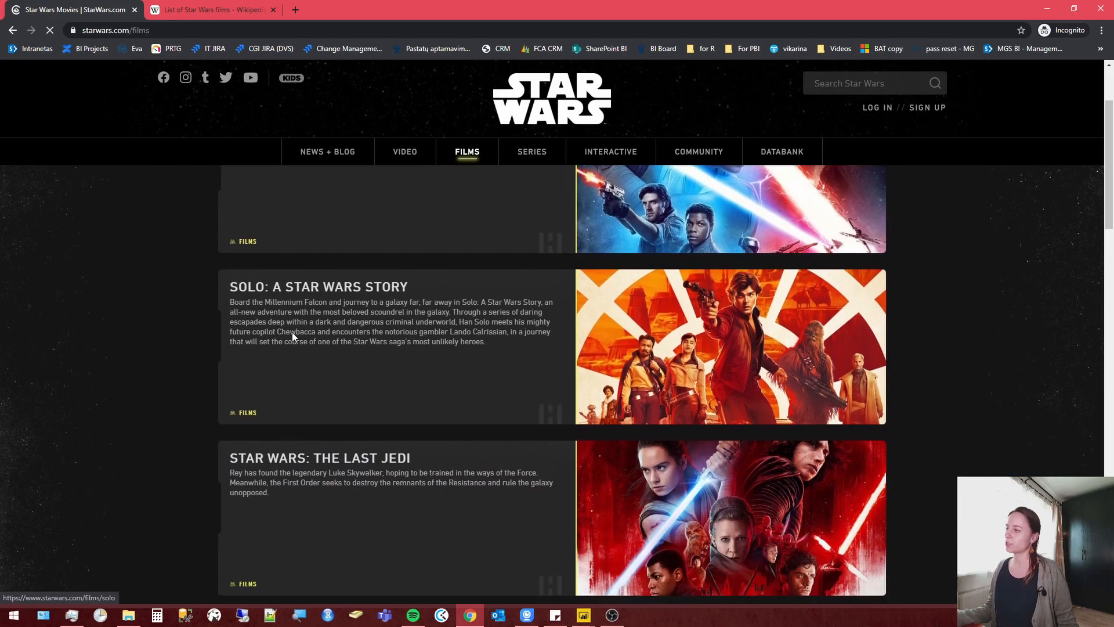
pyautogui.scroll(-20, 293, 331)
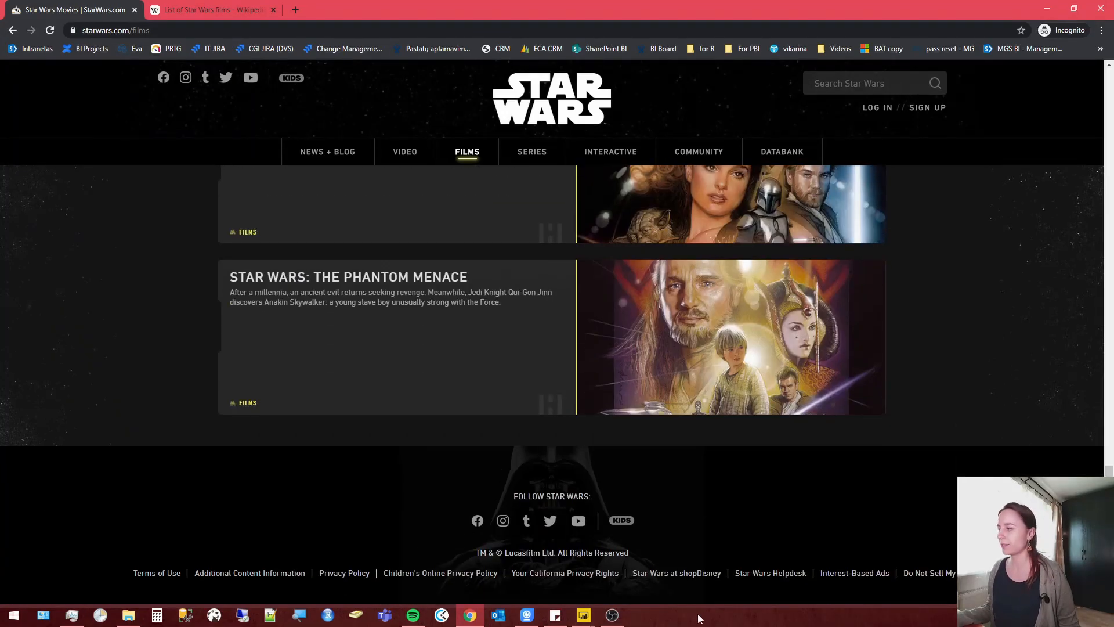
pyautogui.click(583, 615)
pyautogui.click(550, 567)
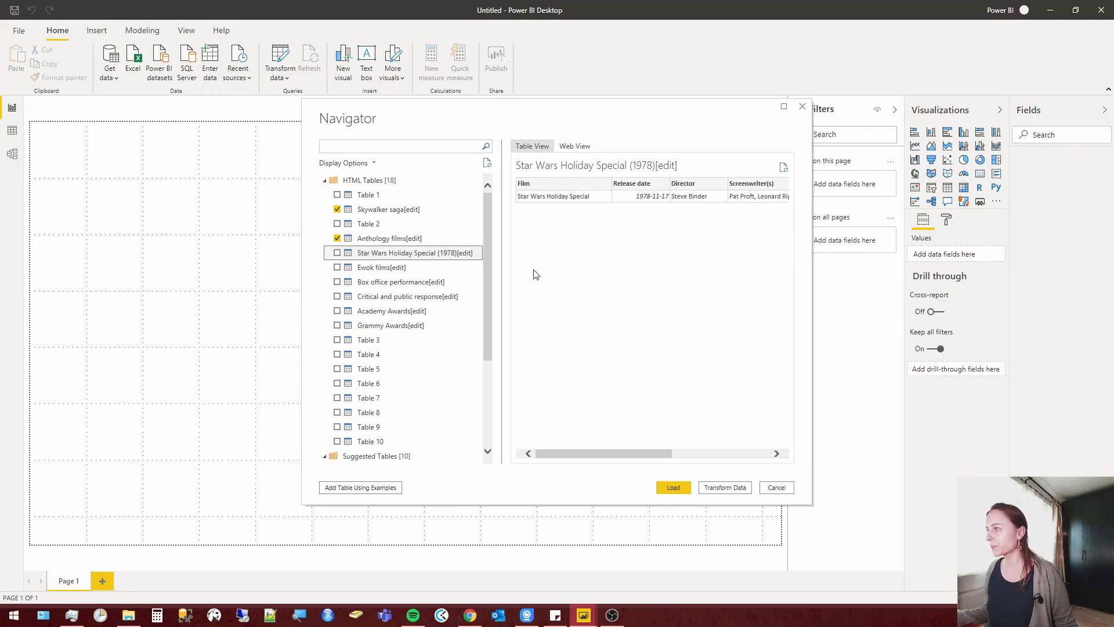
# Preview the remaining named tables and mark Box office performance, Critical and public response, Academy Awards and Grammy Awards for import.
pyautogui.click(391, 269)
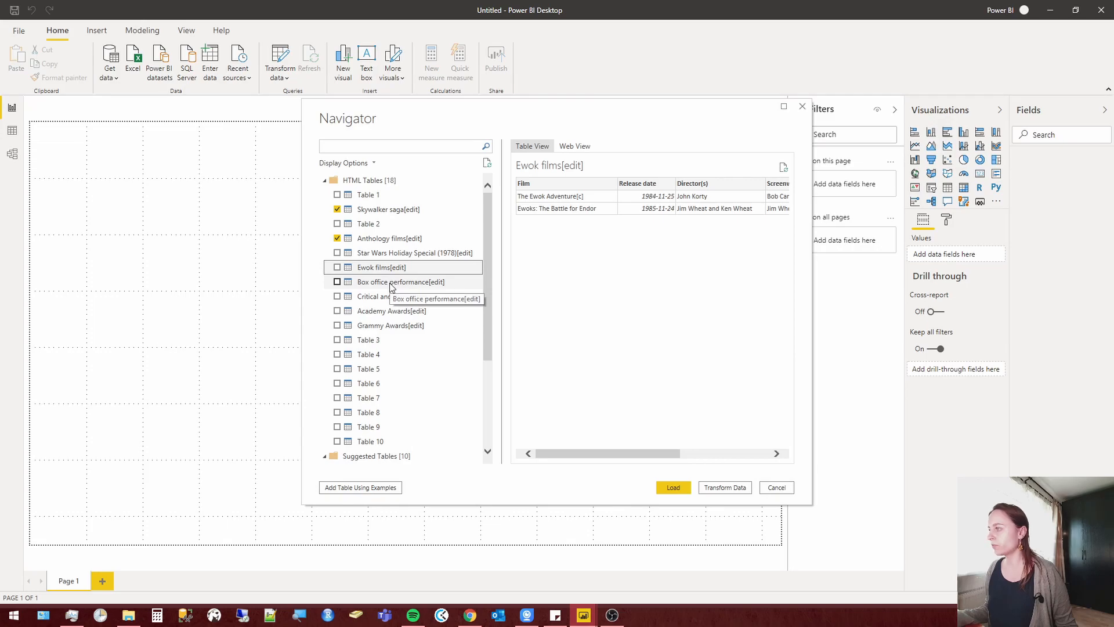
pyautogui.click(391, 283)
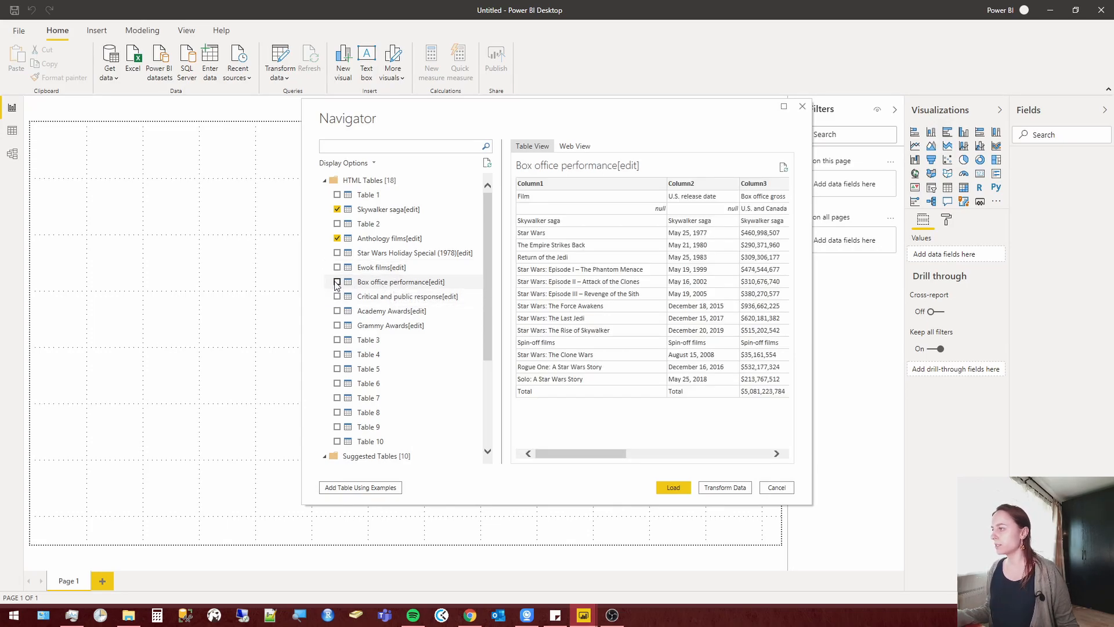
pyautogui.click(382, 297)
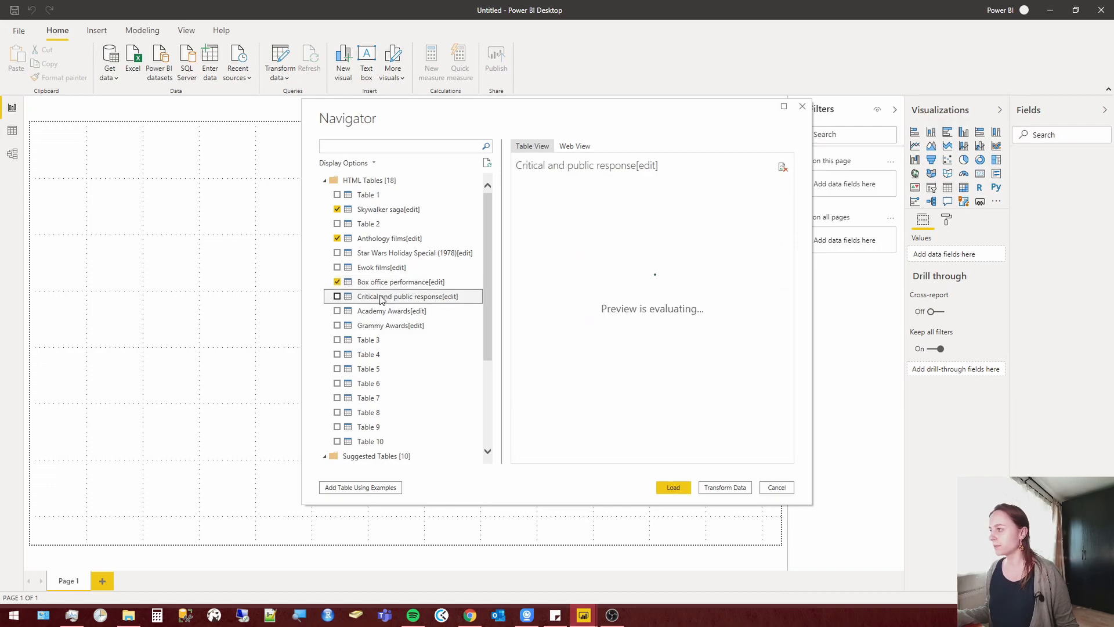
pyautogui.click(337, 296)
pyautogui.click(361, 313)
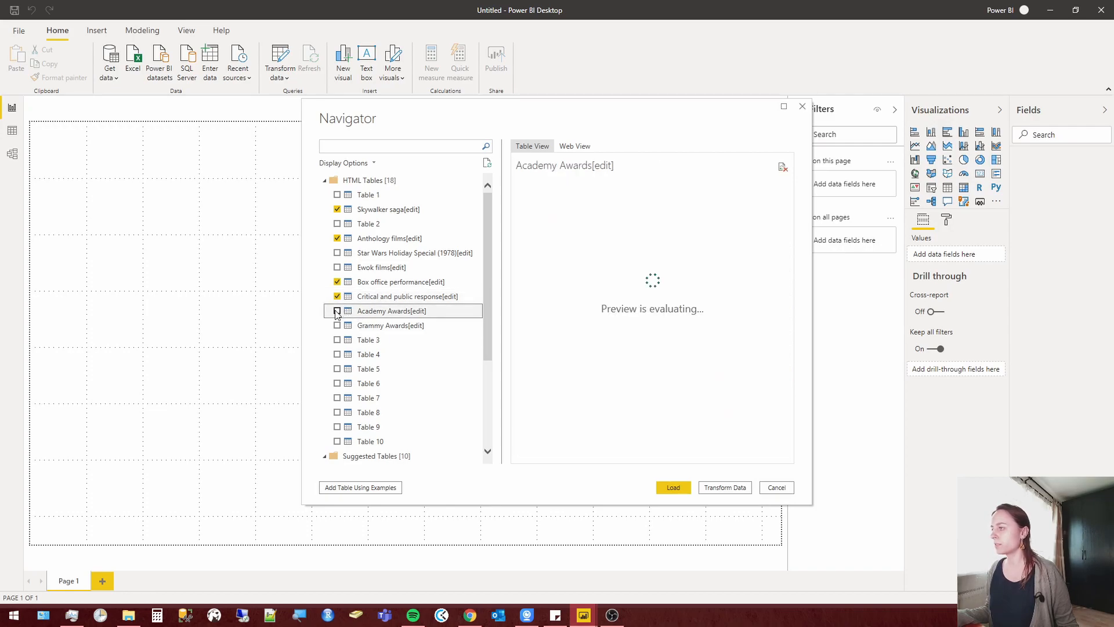
pyautogui.click(337, 311)
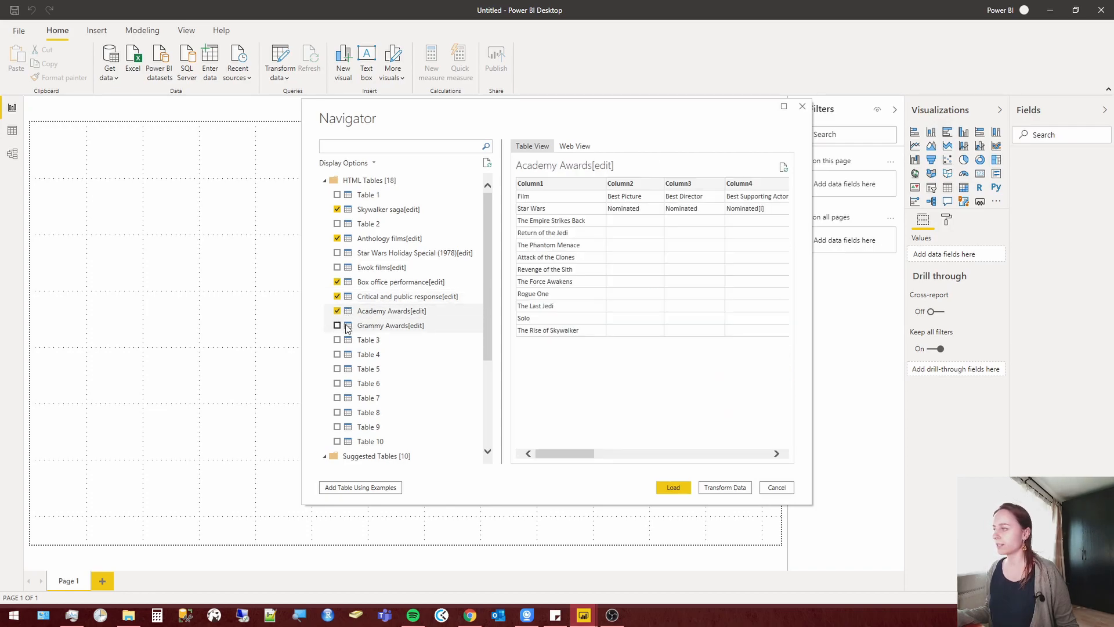
pyautogui.click(331, 330)
pyautogui.click(337, 328)
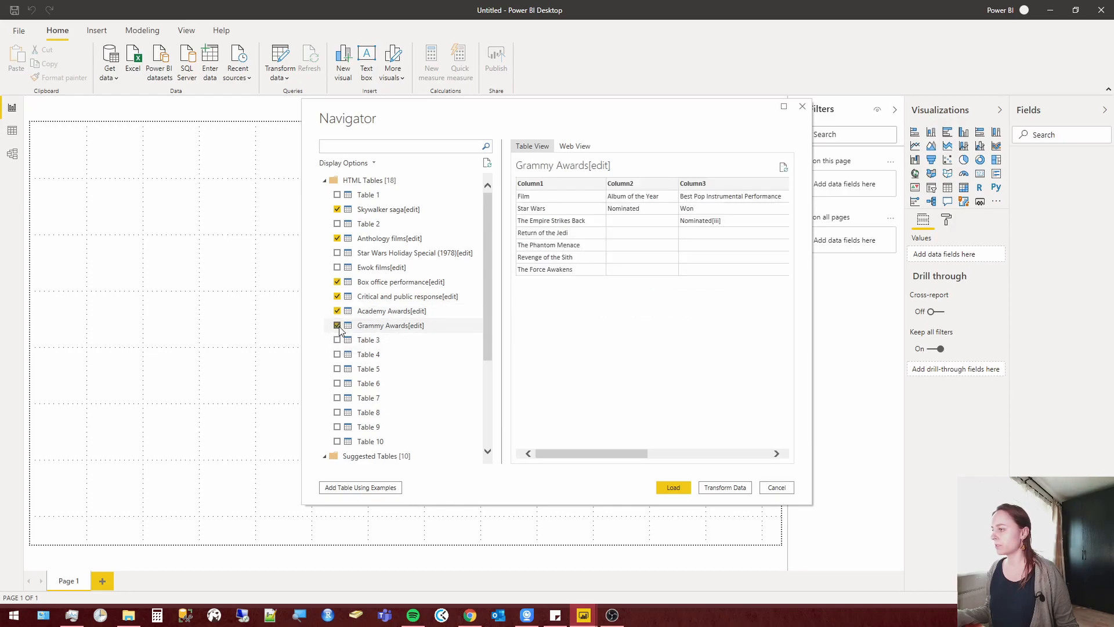
# Bring the selected tables into Power Query Editor for transformation and display the Skywalker saga[edit] query.
pyautogui.click(392, 239)
pyautogui.click(395, 211)
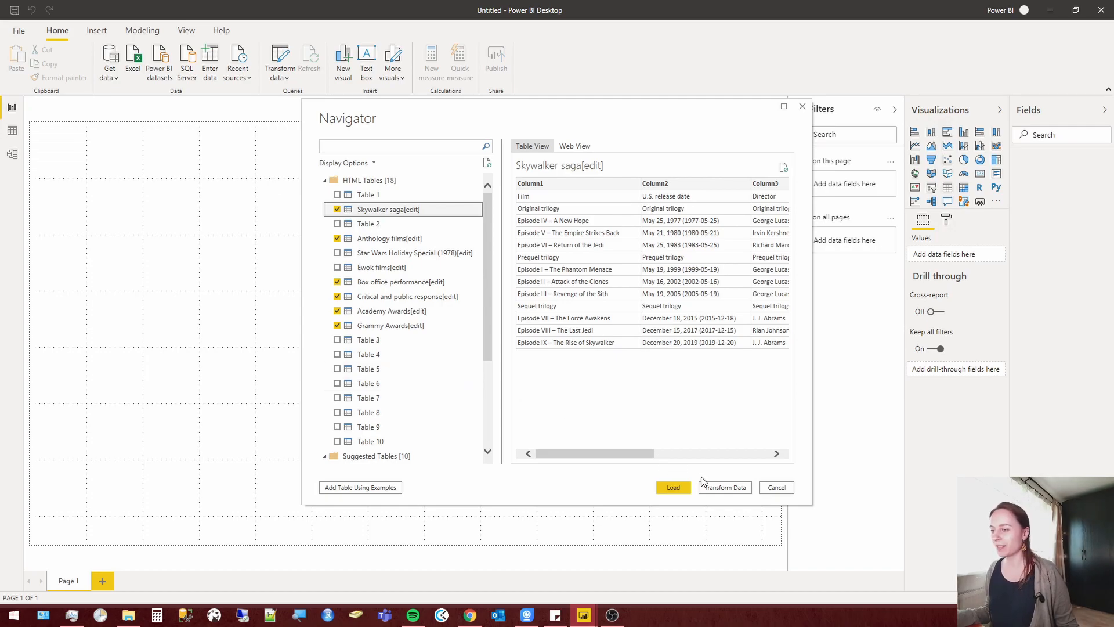
pyautogui.click(725, 493)
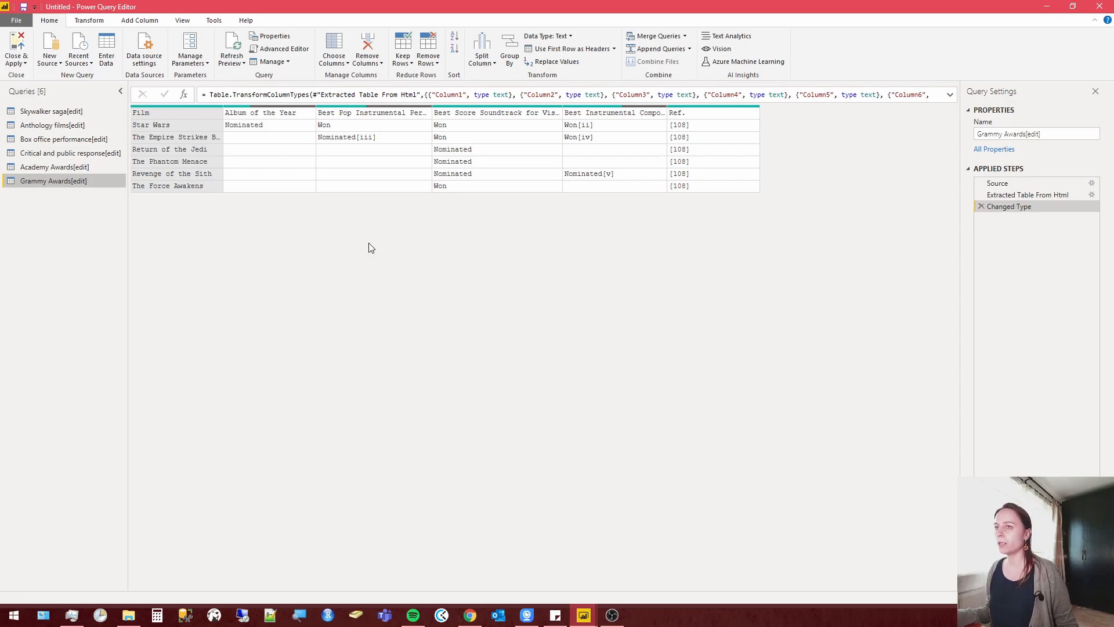
pyautogui.click(59, 166)
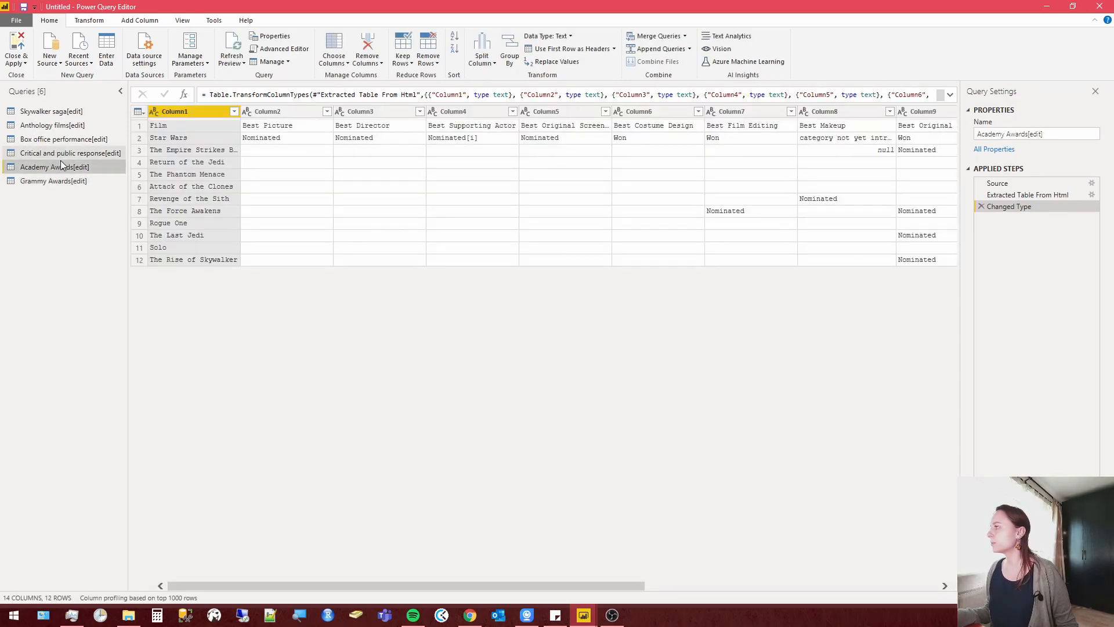
pyautogui.click(61, 111)
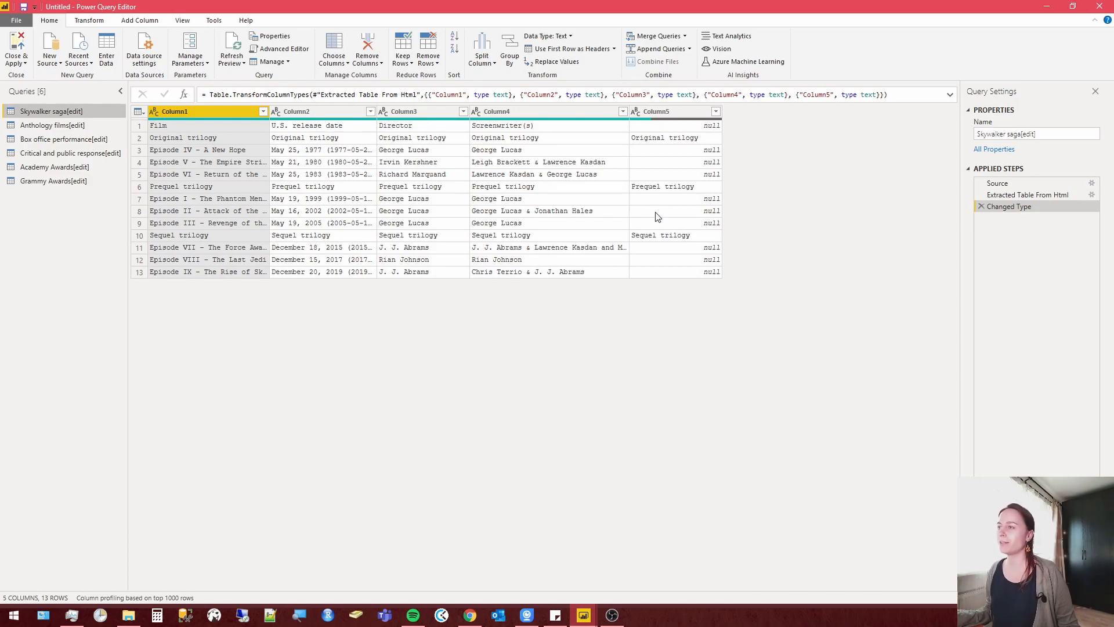
# Switch to Chrome and copy the starwars.com/films page address.
pyautogui.moveTo(585, 613)
pyautogui.click(601, 585)
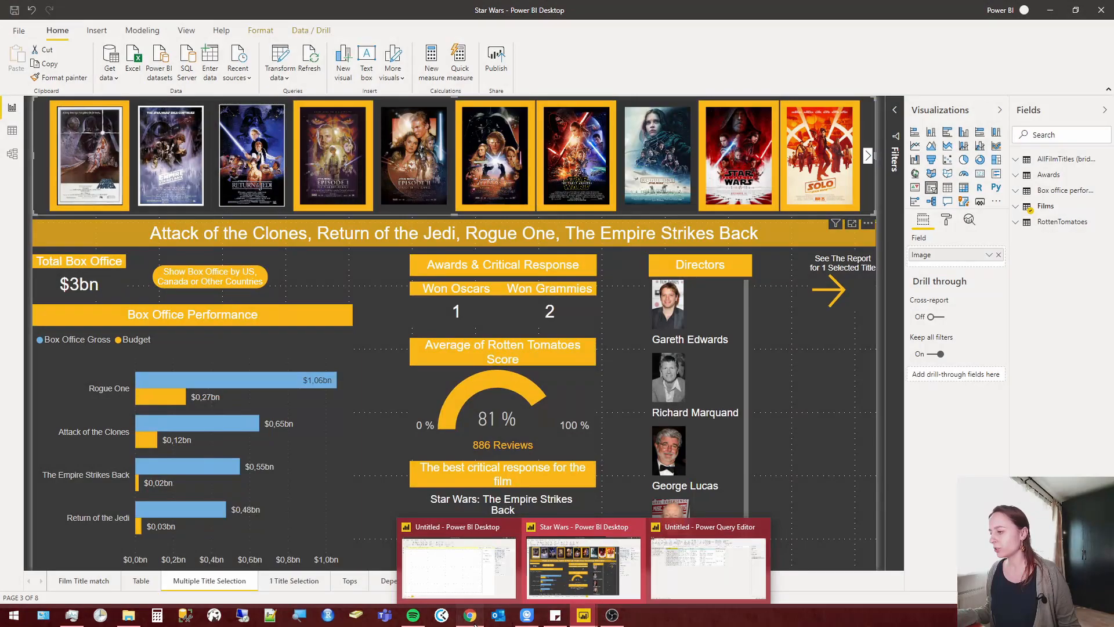
pyautogui.click(474, 599)
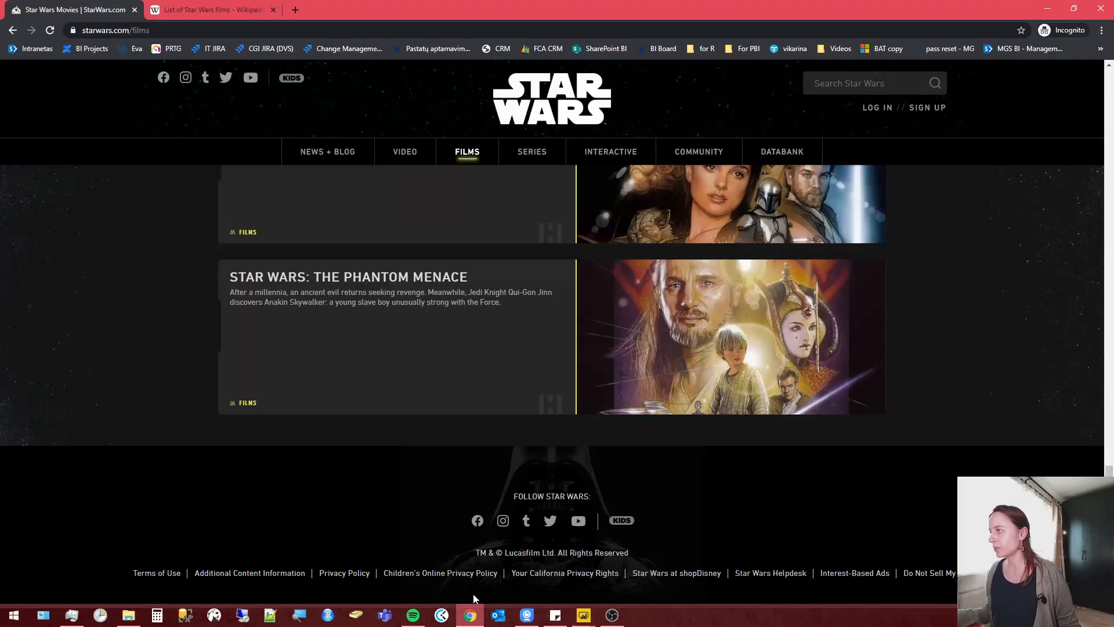
pyautogui.click(283, 31)
pyautogui.hotkey('ctrl', 'c')
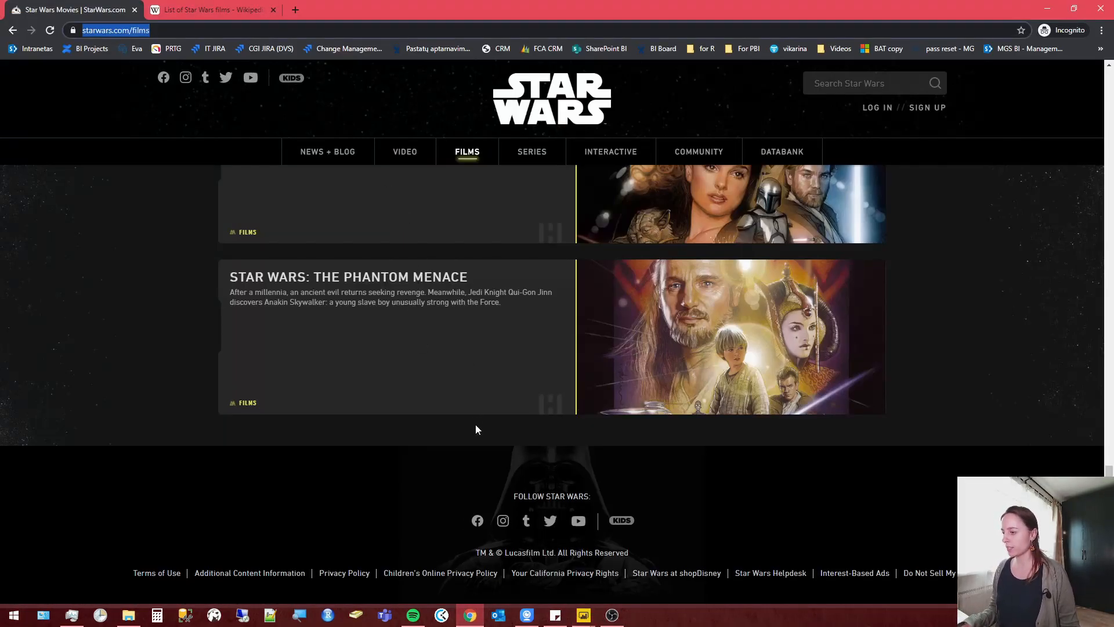
# Return to the untitled Power BI report and connect to the copied starwars.com/films address as a web data source.
pyautogui.moveTo(582, 614)
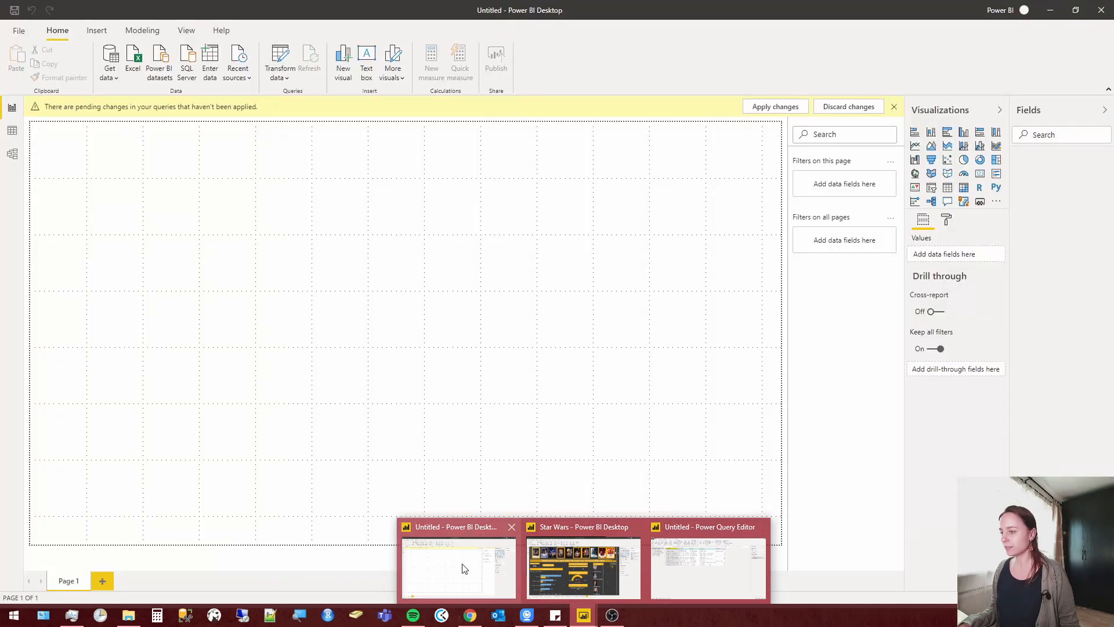
pyautogui.click(462, 568)
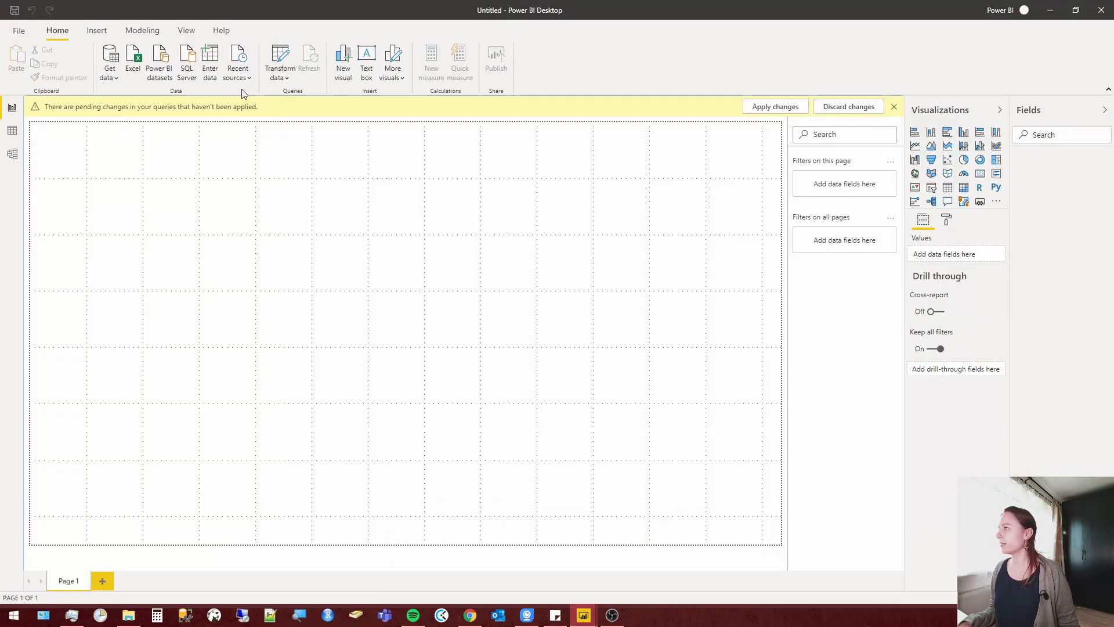
pyautogui.click(109, 75)
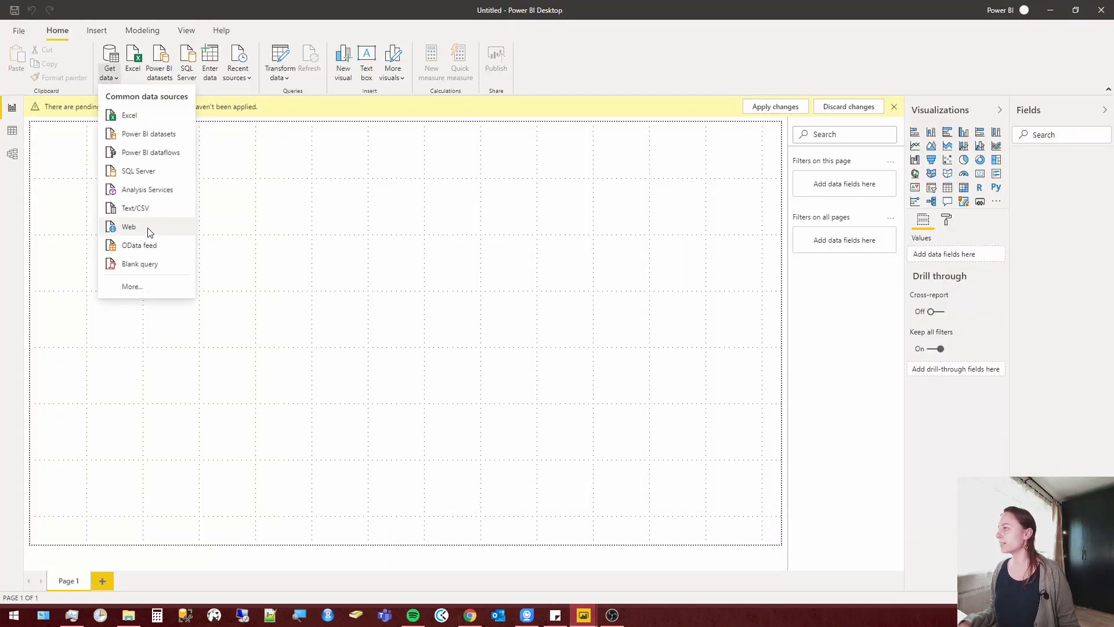
pyautogui.click(149, 232)
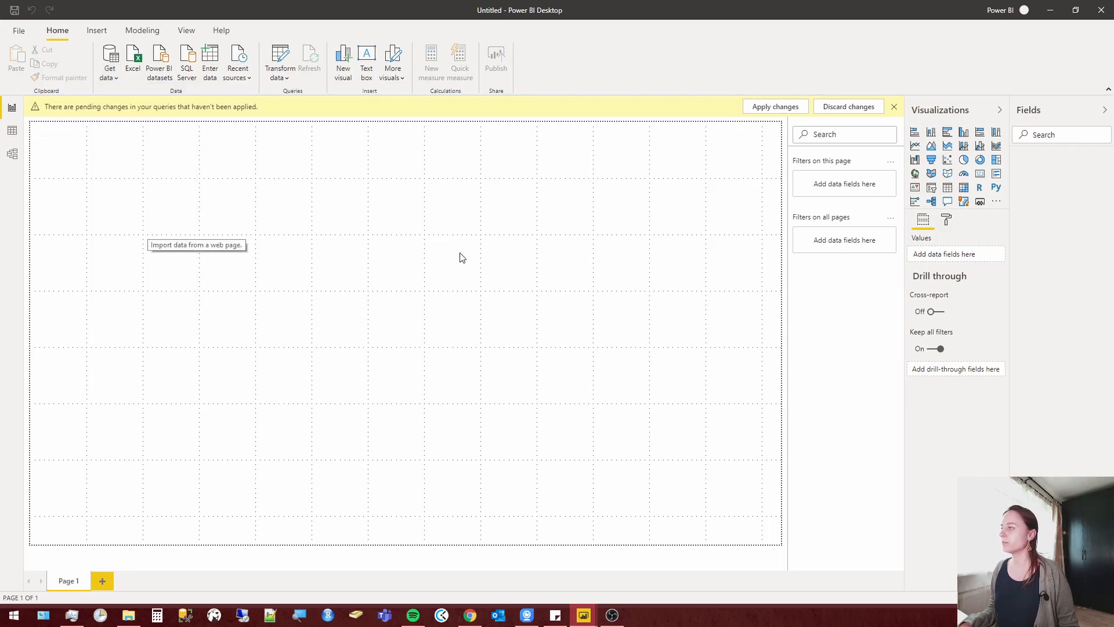
pyautogui.hotkey('ctrl', 'v')
pyautogui.click(682, 344)
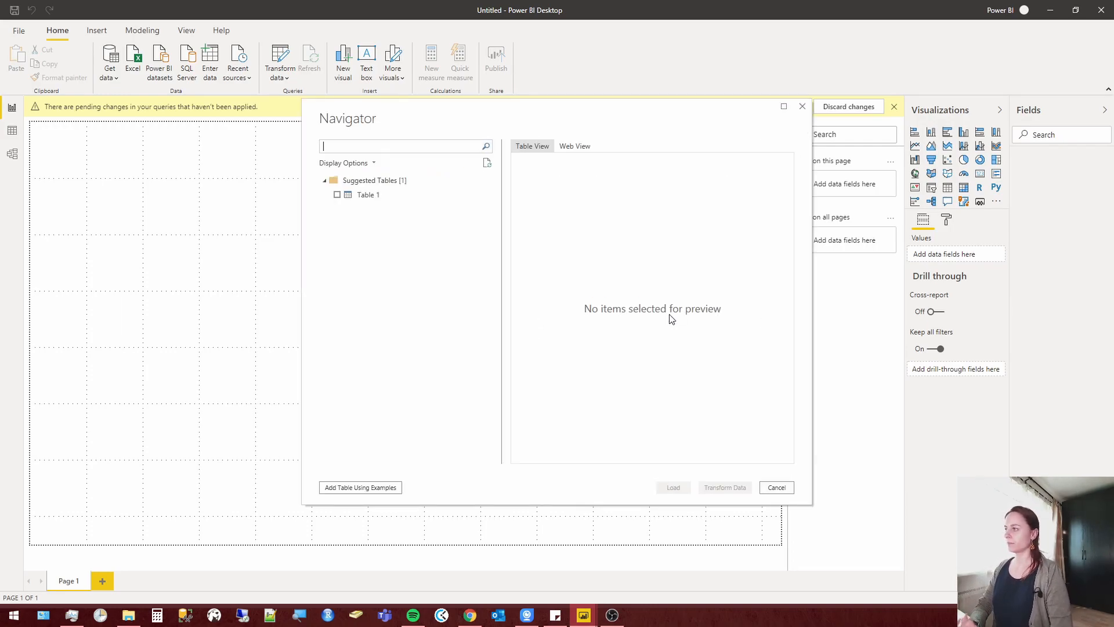
# Preview all columns of the suggested Table 1 and start adding a table using examples from the page.
pyautogui.click(370, 200)
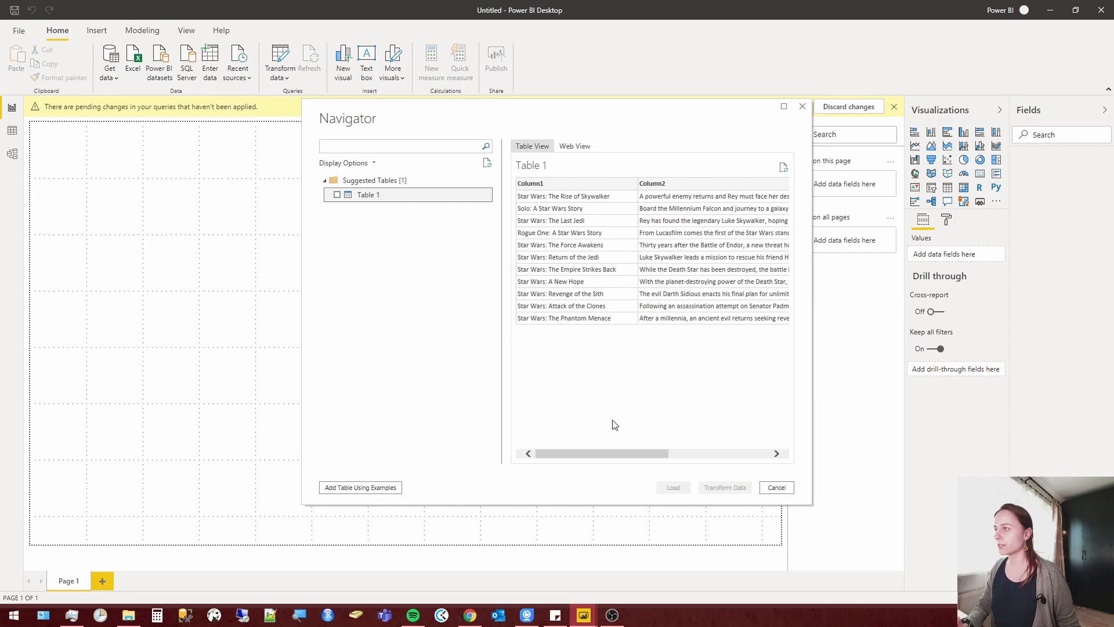
pyautogui.moveTo(600, 454); pyautogui.dragTo(740, 471)
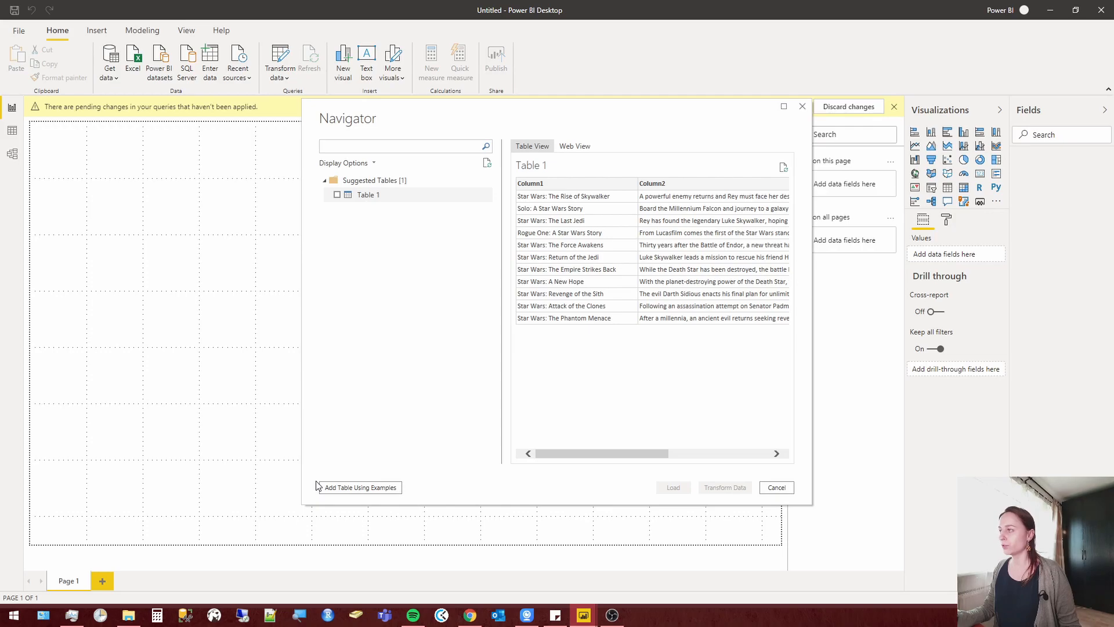
pyautogui.click(362, 490)
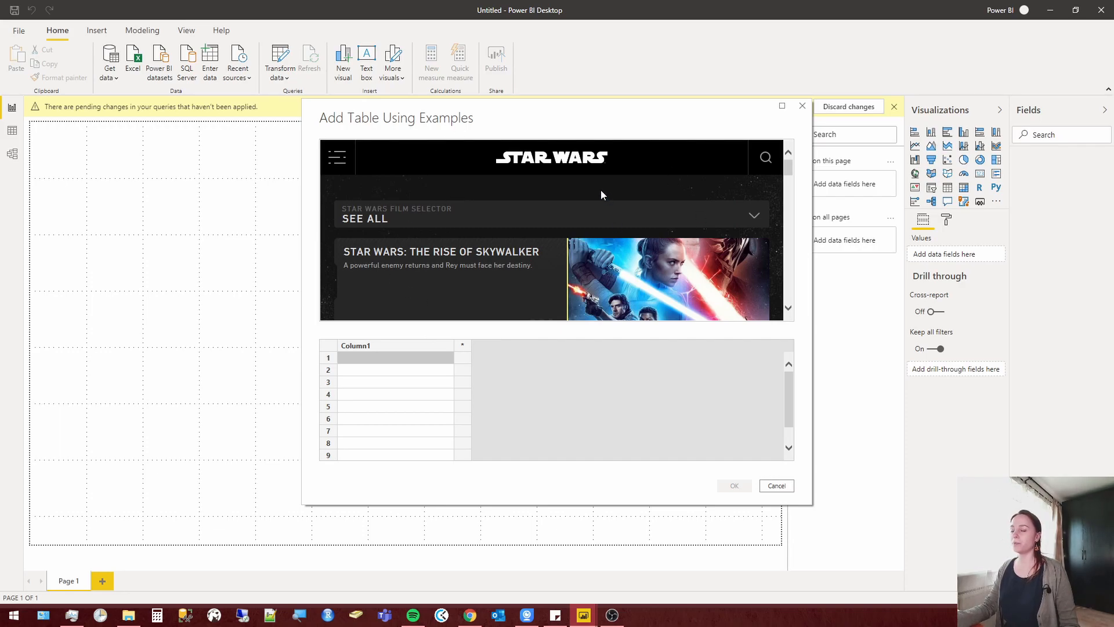
# Name the first column of the example table Film and add a second column named Picture.
pyautogui.doubleClick(397, 345)
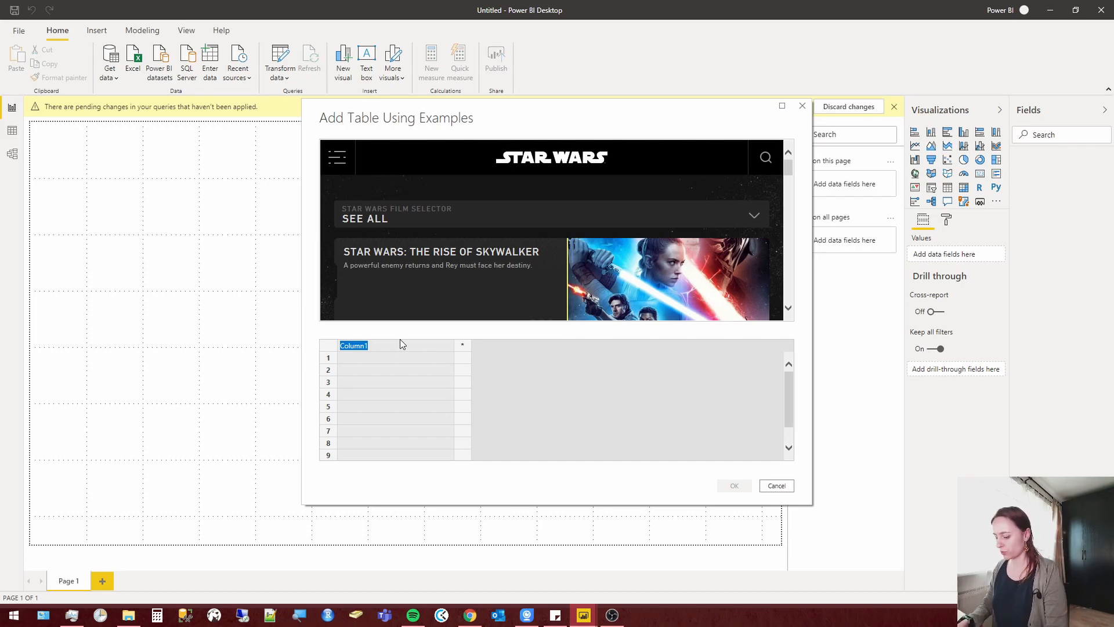
pyautogui.write('Filem')
pyautogui.press('BackSpace')
pyautogui.press('BackSpace')
pyautogui.write('m')
pyautogui.press('Return')
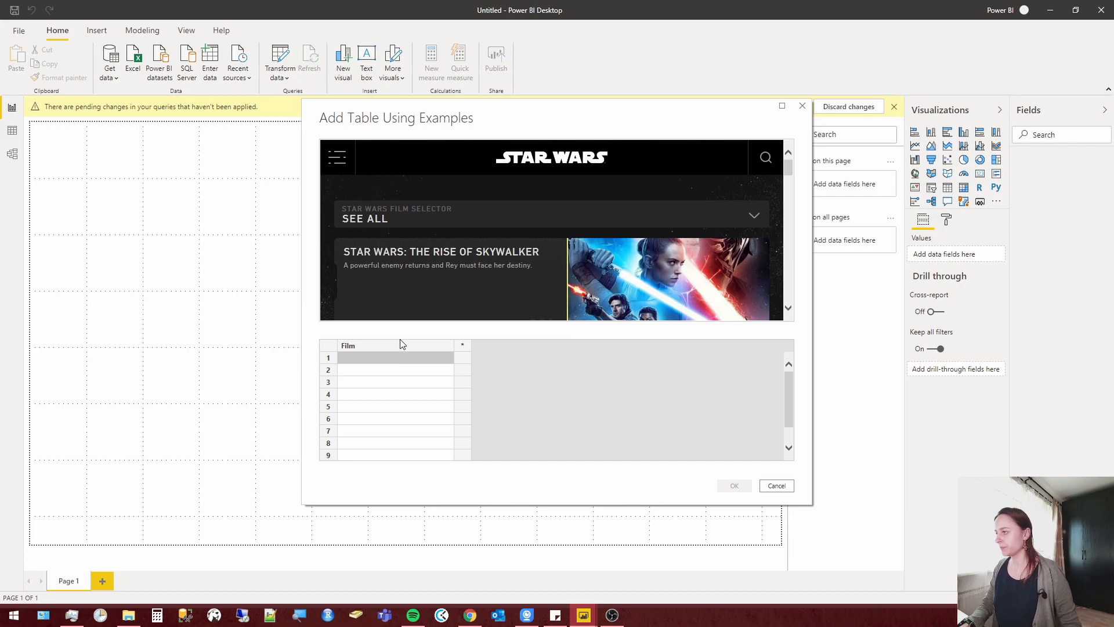
pyautogui.click(463, 345)
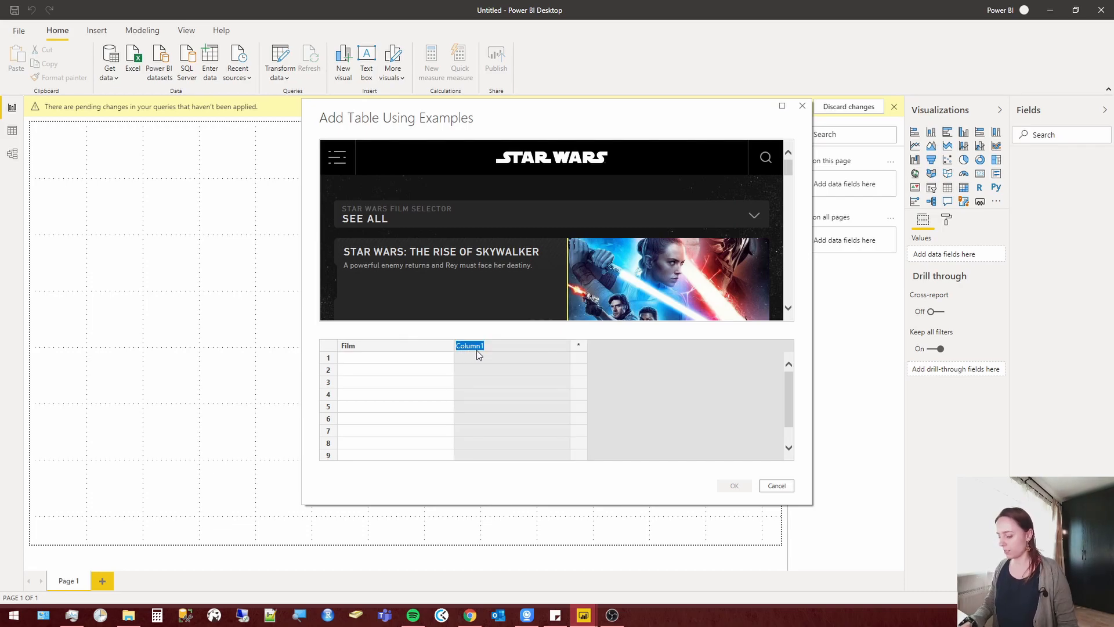
pyautogui.write('Picture')
# Fill the Film column's first two rows with the examples Star Wars: The Rise of Skywalker and Solo: A Star Wars Story.
pyautogui.click(427, 360)
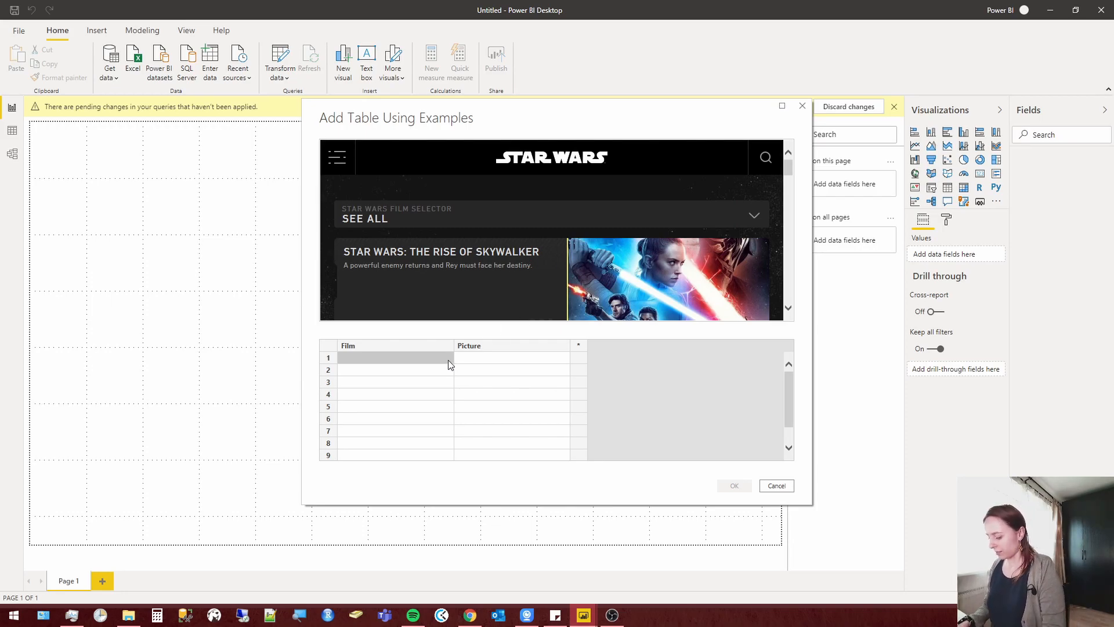
pyautogui.write('Start')
pyautogui.press('BackSpace')
pyautogui.write('wars: the')
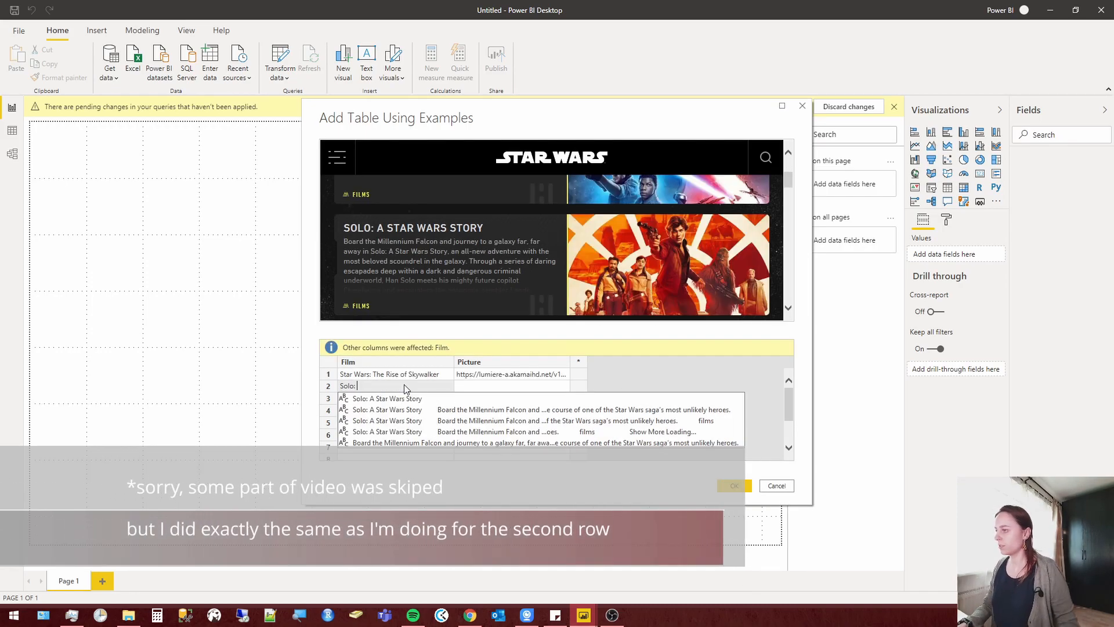
pyautogui.doubleClick(408, 401)
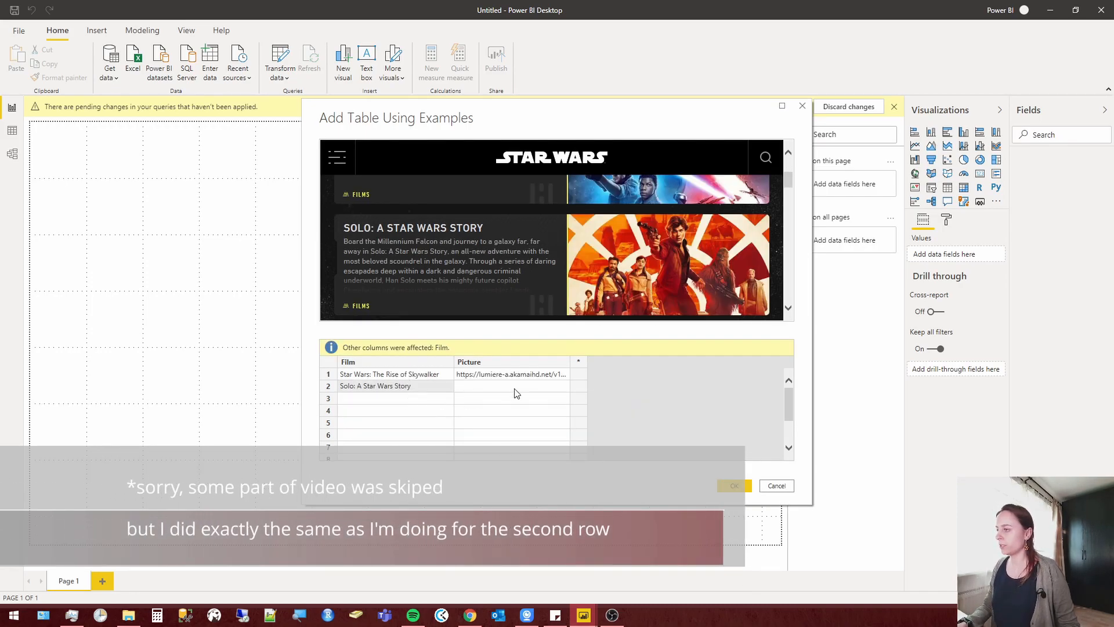
# Copy the Solo poster's image address from starwars.com in Chrome and enter it as the Picture example in row 2.
pyautogui.hotkey('alt', 'Tab')
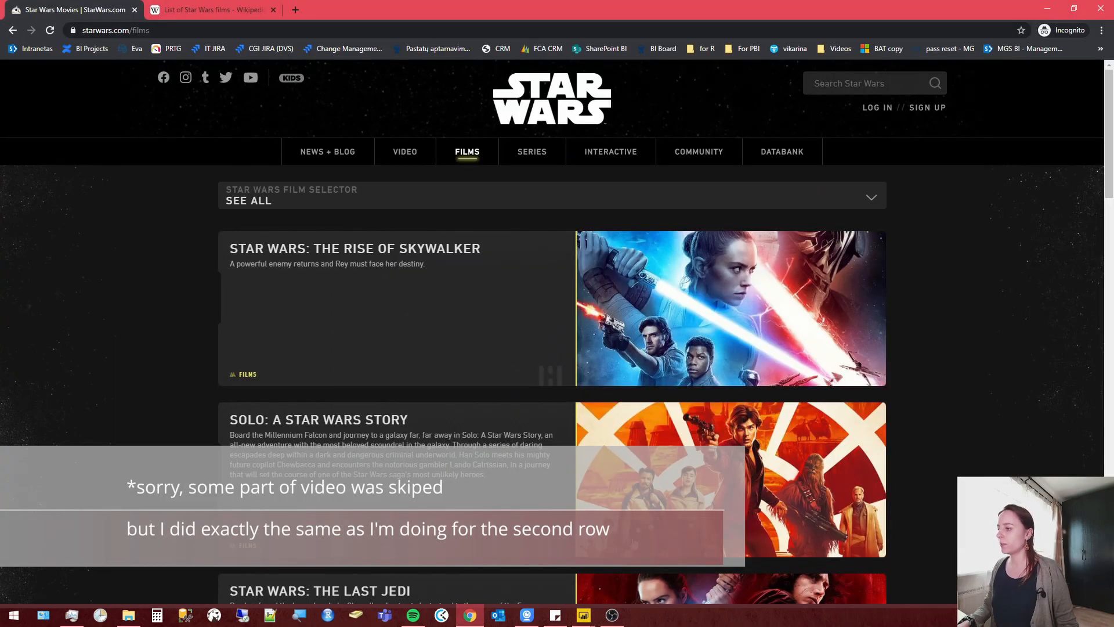
pyautogui.rightClick(698, 443)
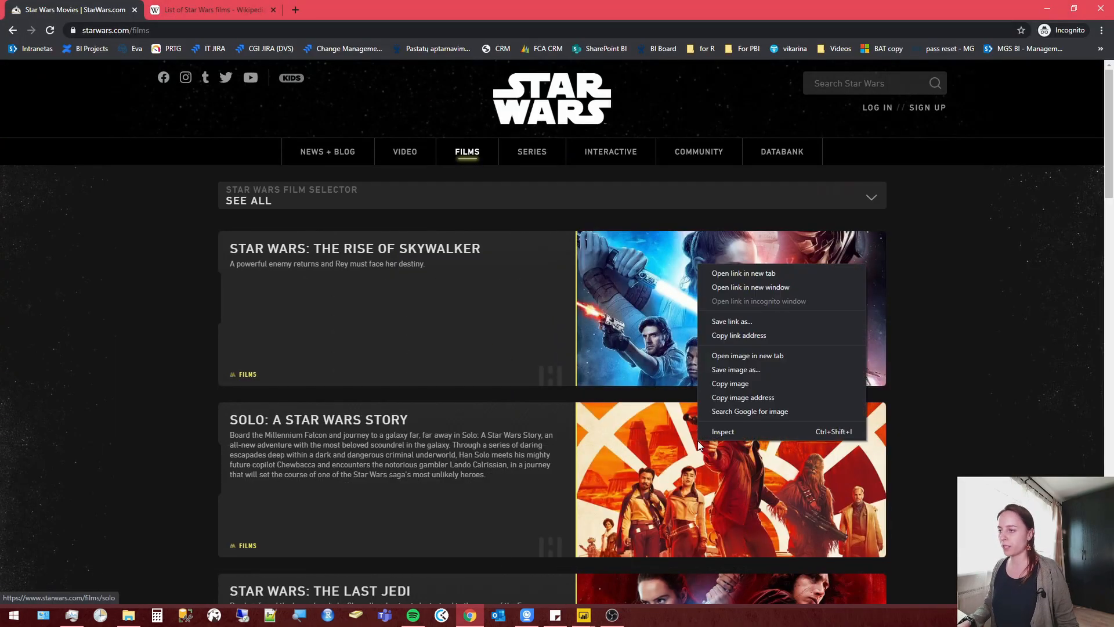
pyautogui.click(753, 398)
pyautogui.hotkey('alt', 'Tab')
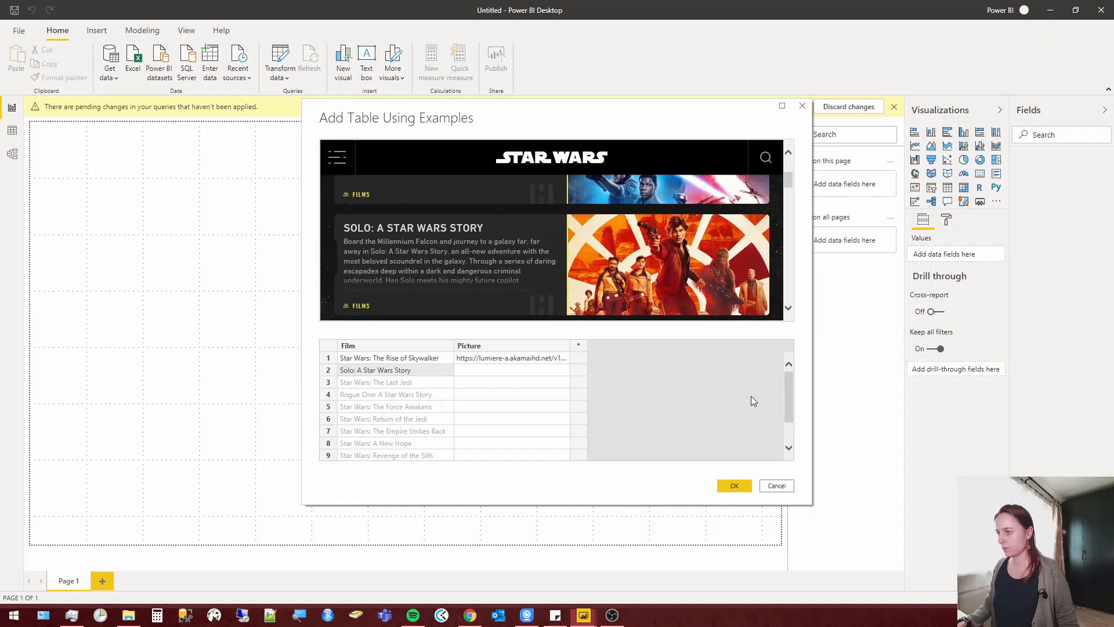
pyautogui.click(518, 372)
pyautogui.hotkey('ctrl', 'v')
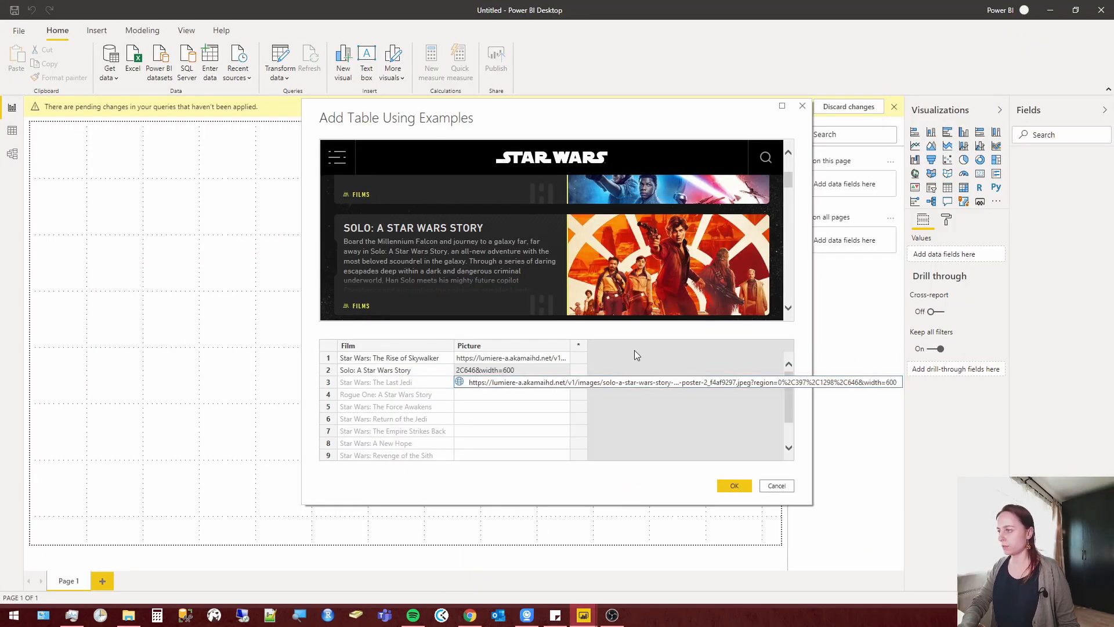
pyautogui.press('Return')
pyautogui.scroll(-2, 453, 403)
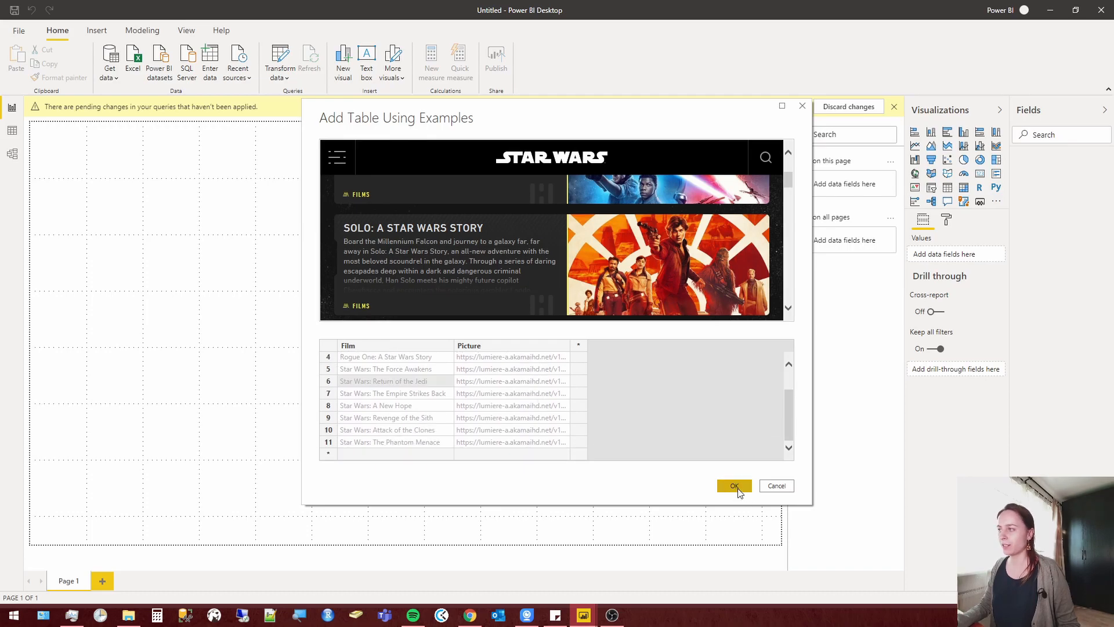
# Bring the custom Table 2 into Power Query Editor for transformation and switch to that editor window.
pyautogui.hotkey('alt', 'Tab')
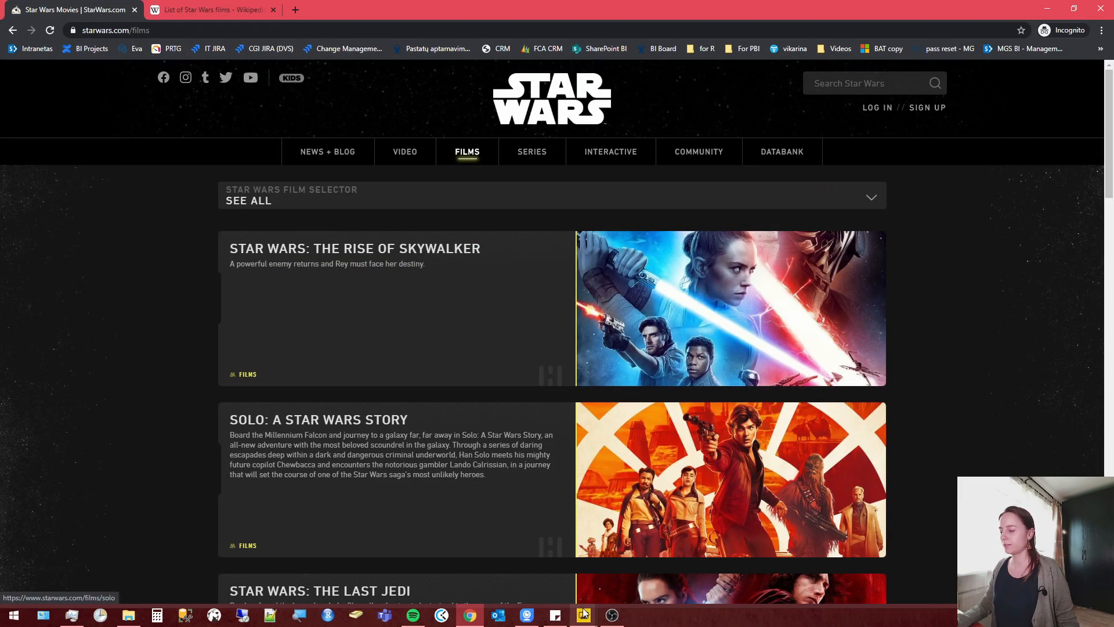
pyautogui.moveTo(584, 614)
pyautogui.moveTo(449, 572)
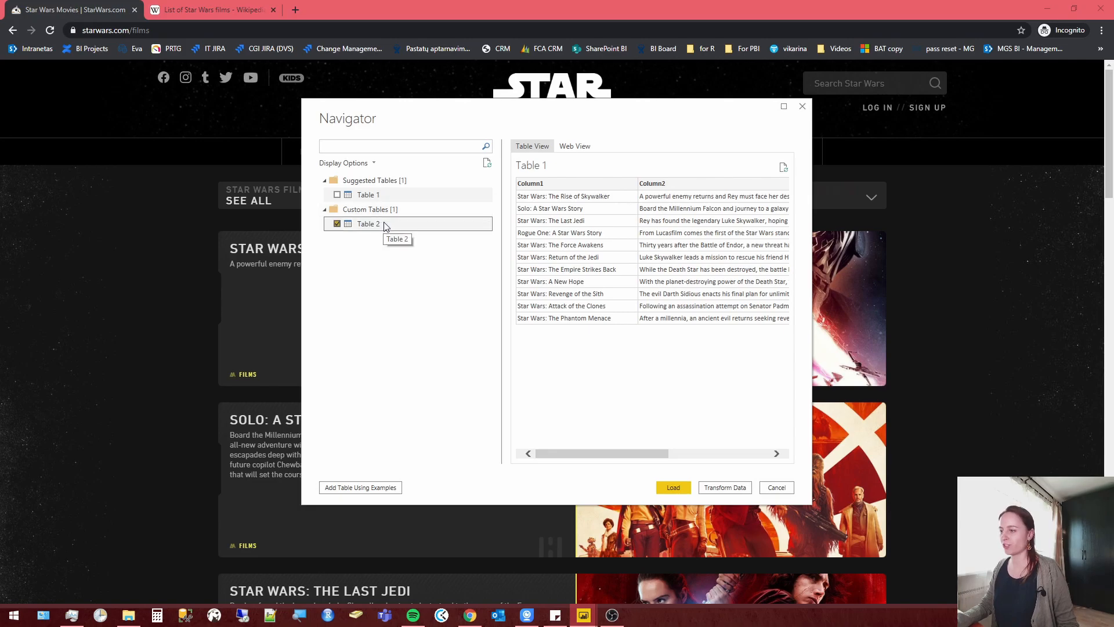
pyautogui.click(725, 488)
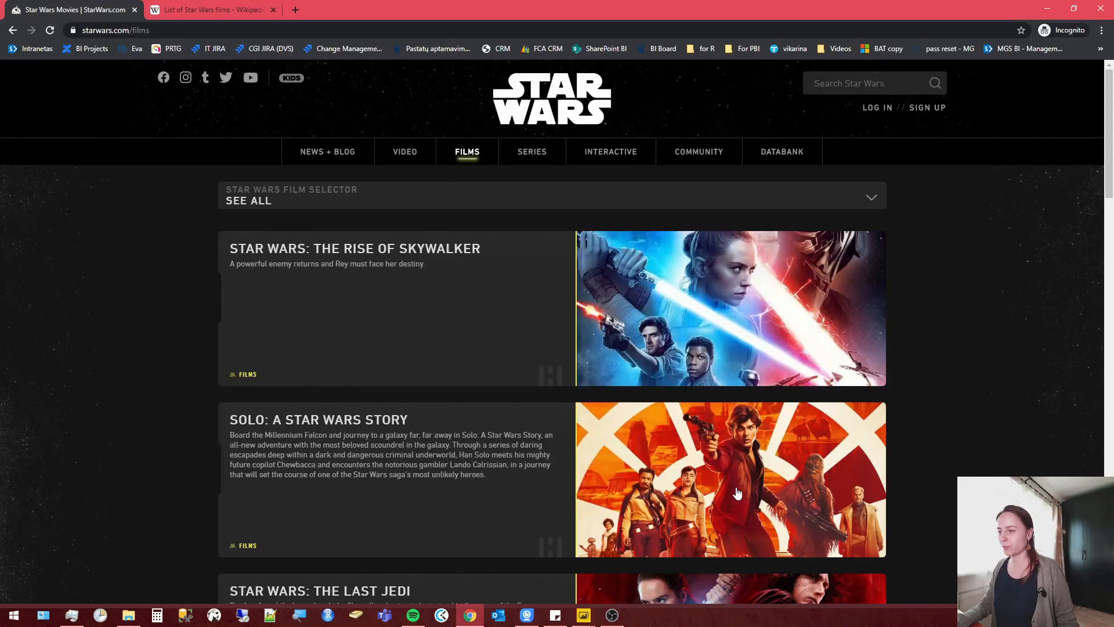
pyautogui.click(588, 619)
pyautogui.click(713, 575)
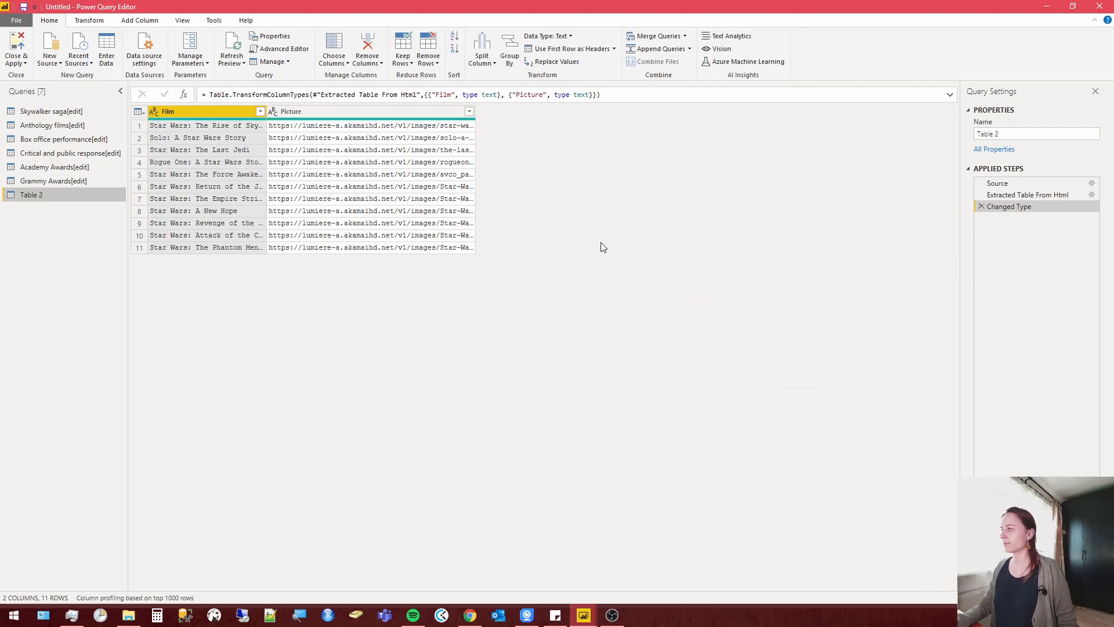
# Rename the Table 2 query as FilmPictures.
pyautogui.rightClick(34, 194)
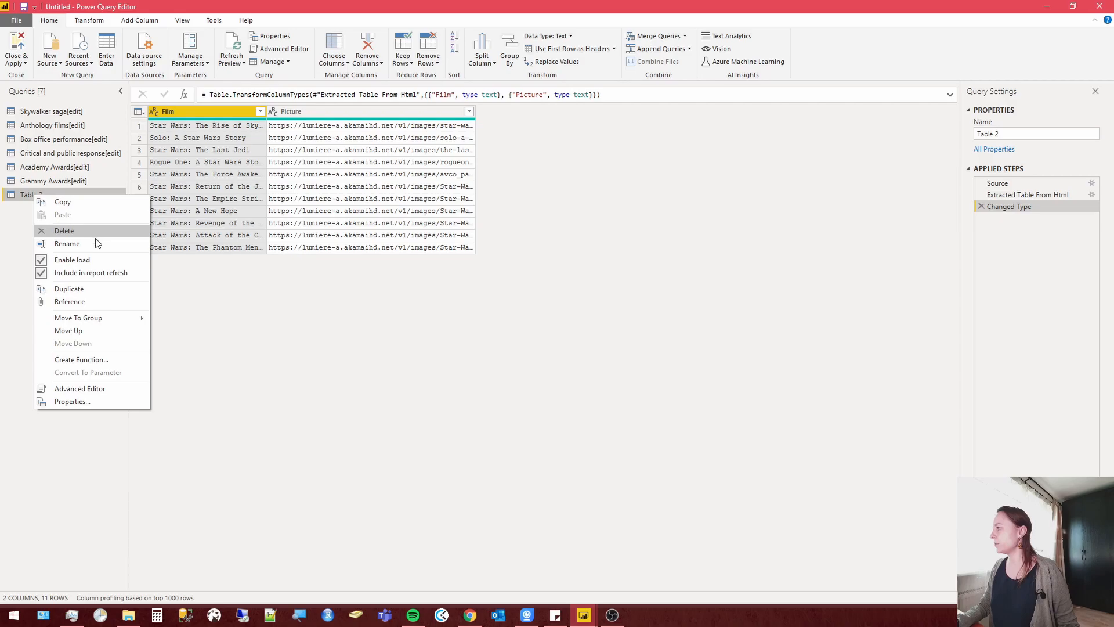
pyautogui.click(95, 243)
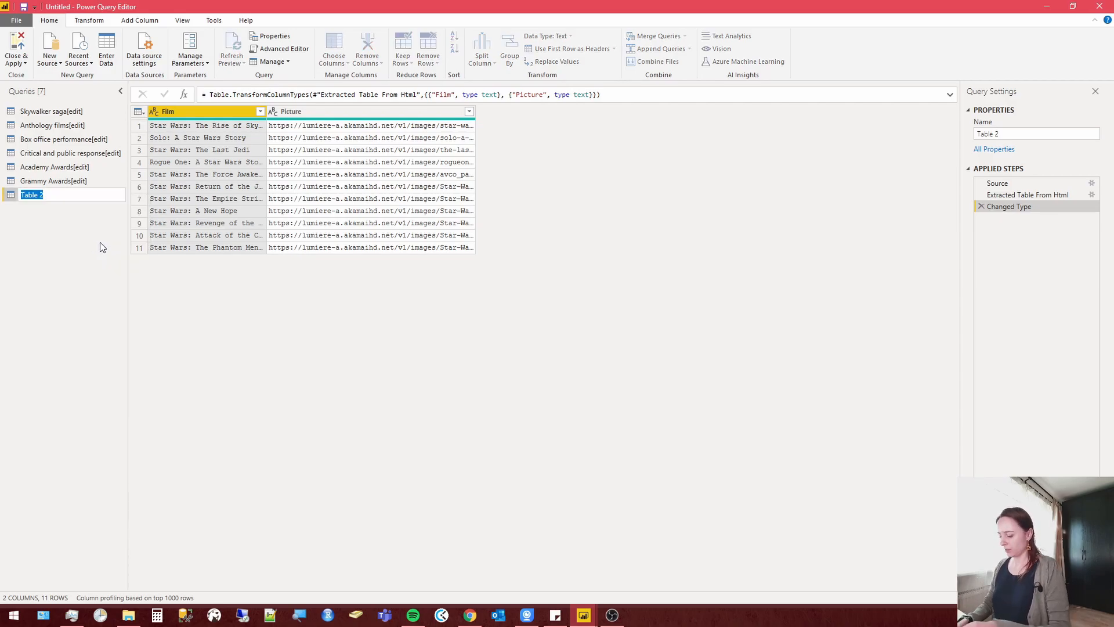
pyautogui.write('Film')
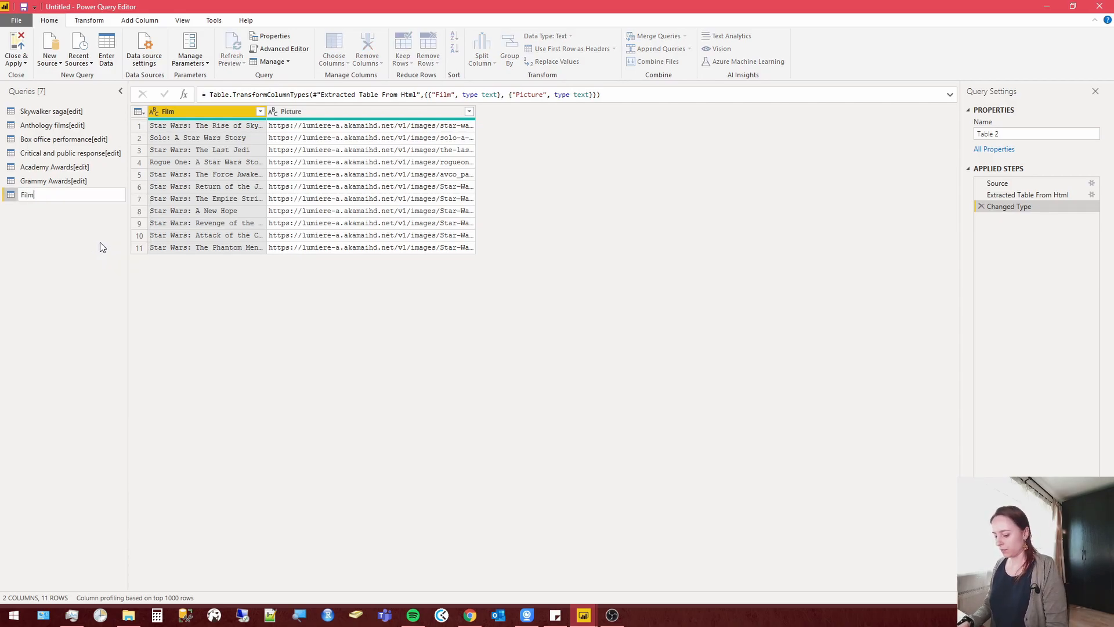
pyautogui.write('Pictures')
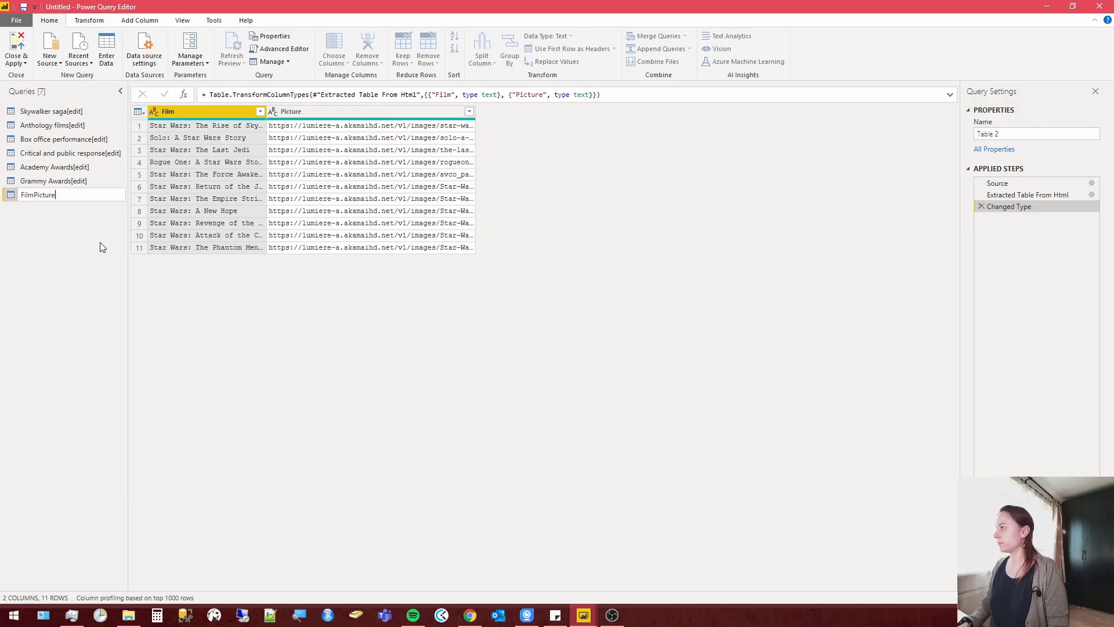
pyautogui.press('Return')
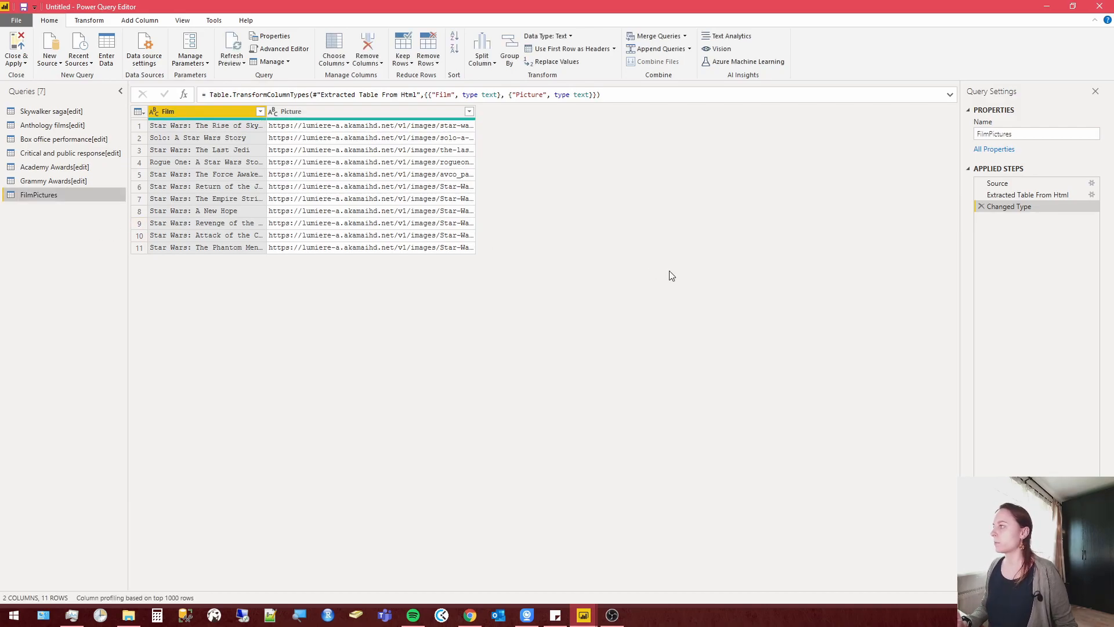
# Copy the full Picture address of the Star Wars: The Rise of Skywalker row and open it in a new Chrome tab.
pyautogui.moveTo(475, 112); pyautogui.dragTo(643, 137)
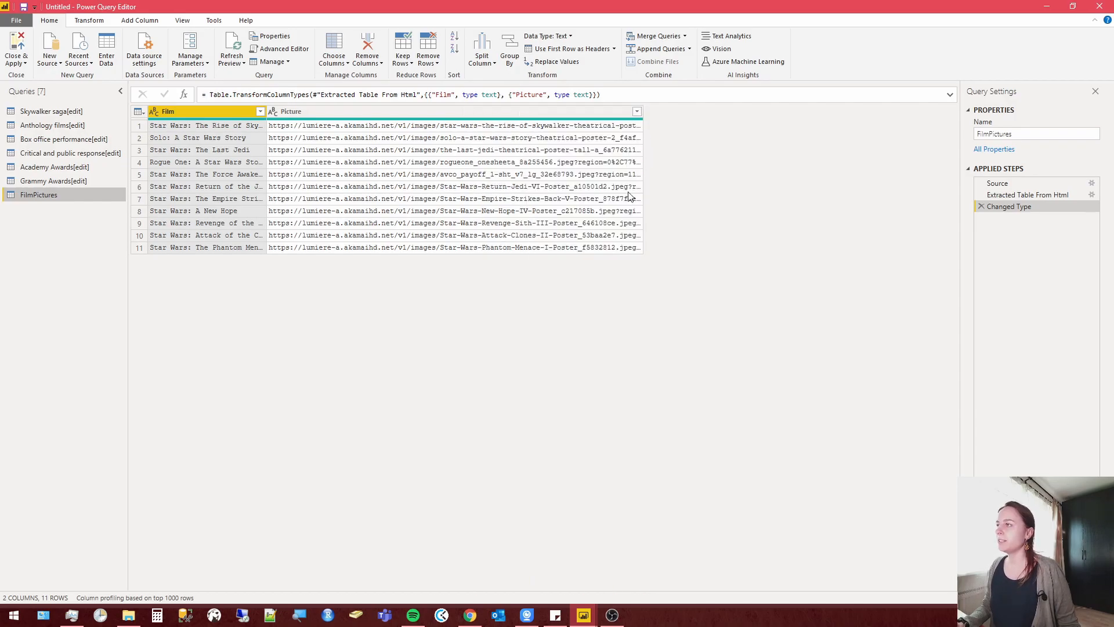
pyautogui.click(560, 127)
pyautogui.moveTo(638, 533); pyautogui.dragTo(142, 540)
pyautogui.hotkey('ctrl', 'c')
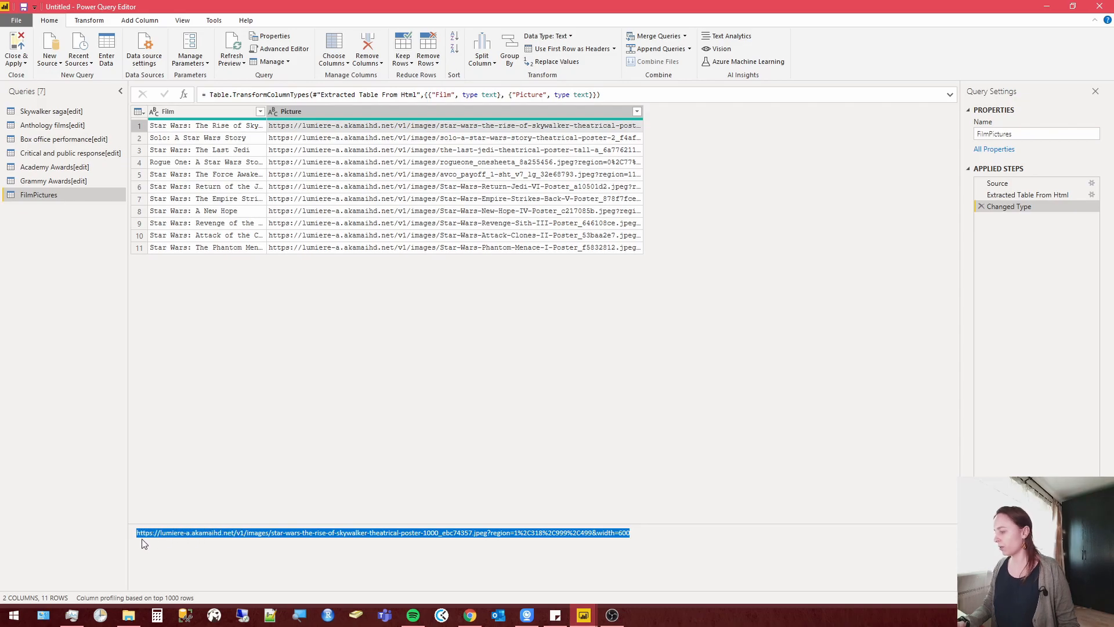
pyautogui.click(470, 615)
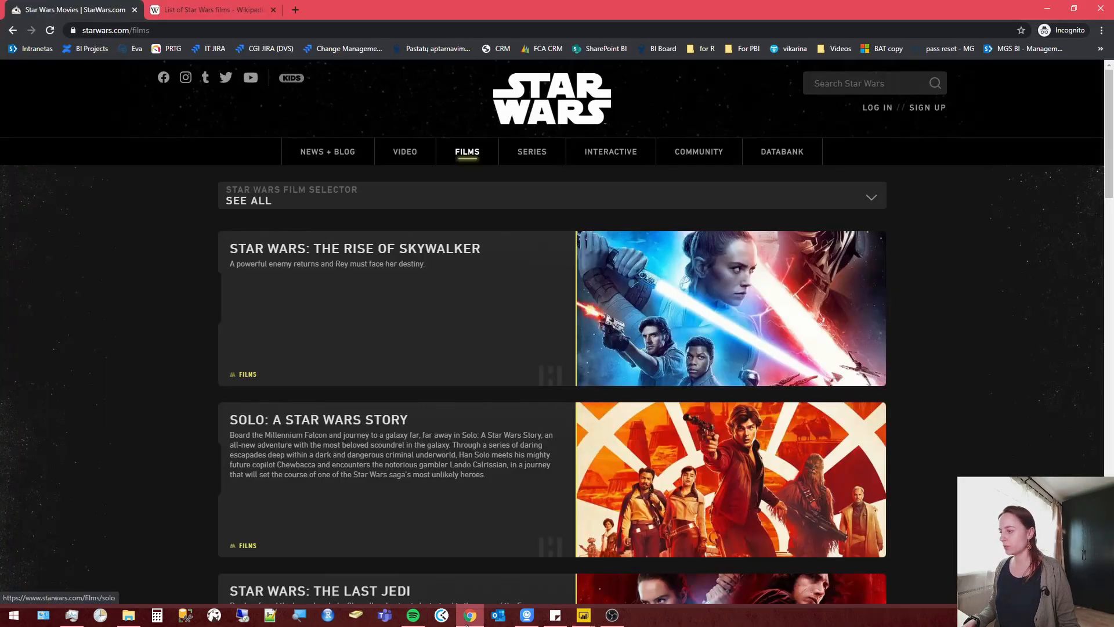
pyautogui.click(297, 10)
pyautogui.hotkey('ctrl', 'v')
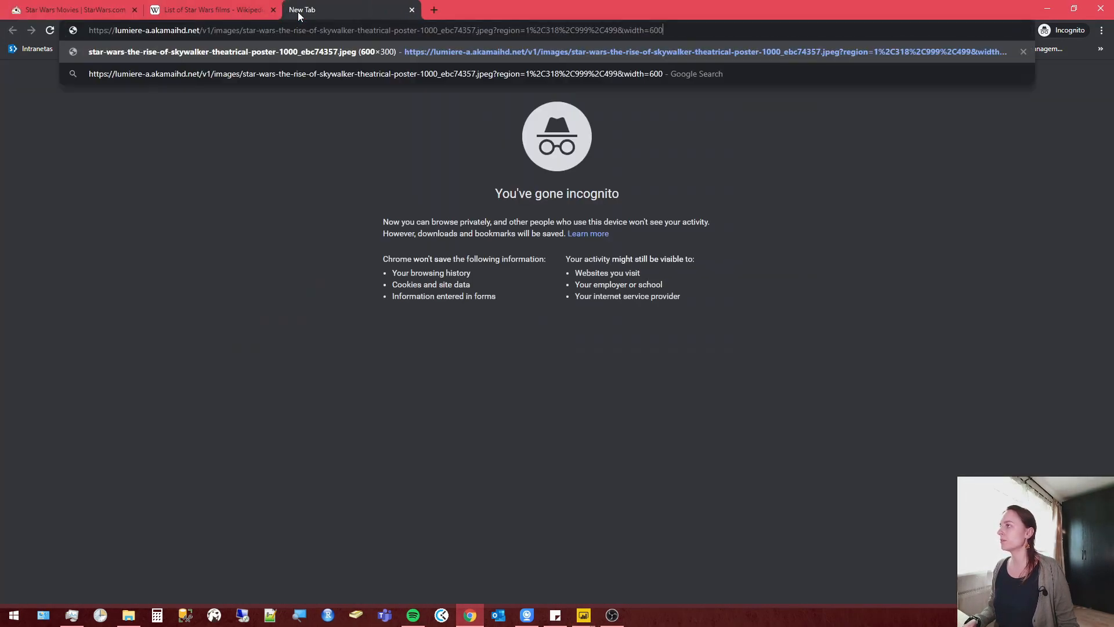
pyautogui.press('Return')
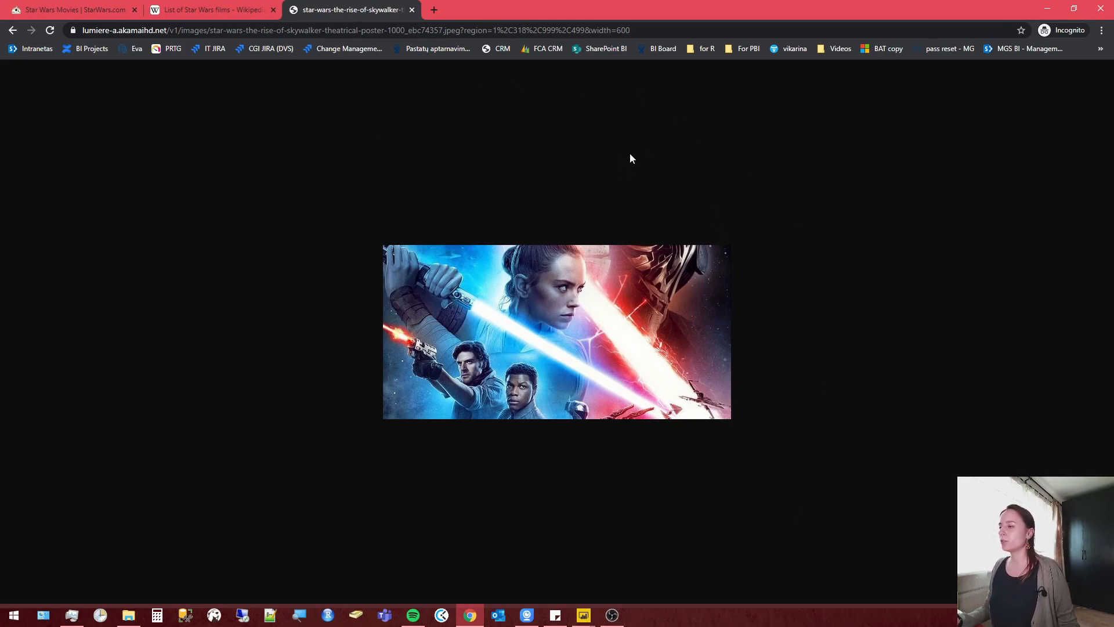
# Strip everything from ?region onward off the poster's address and load the shortened .jpeg link.
pyautogui.moveTo(646, 26); pyautogui.dragTo(462, 17)
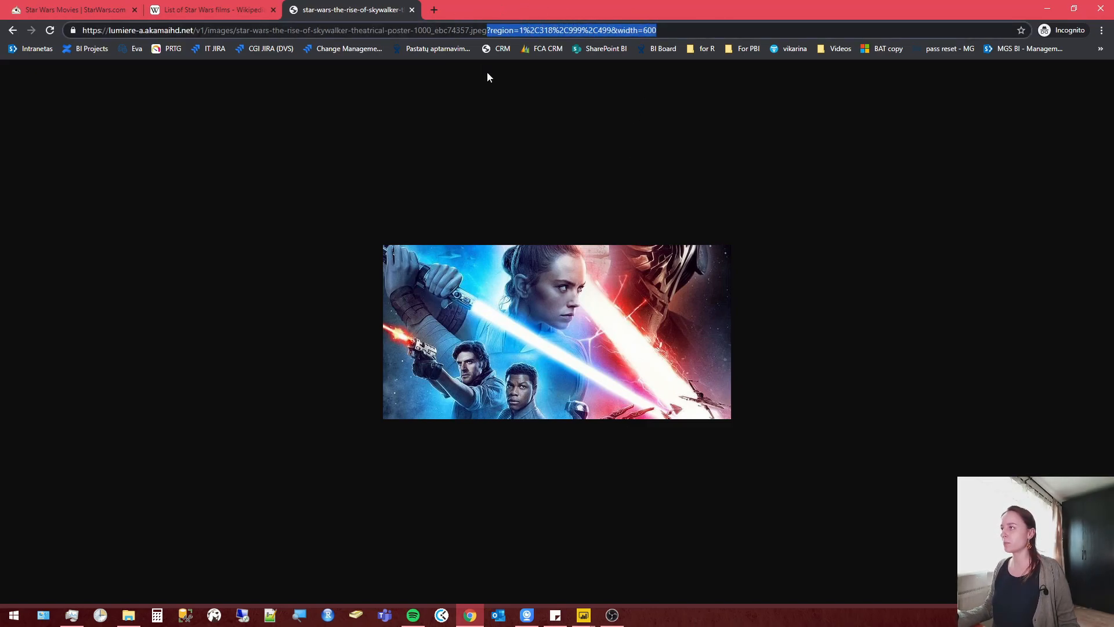
pyautogui.press('BackSpace')
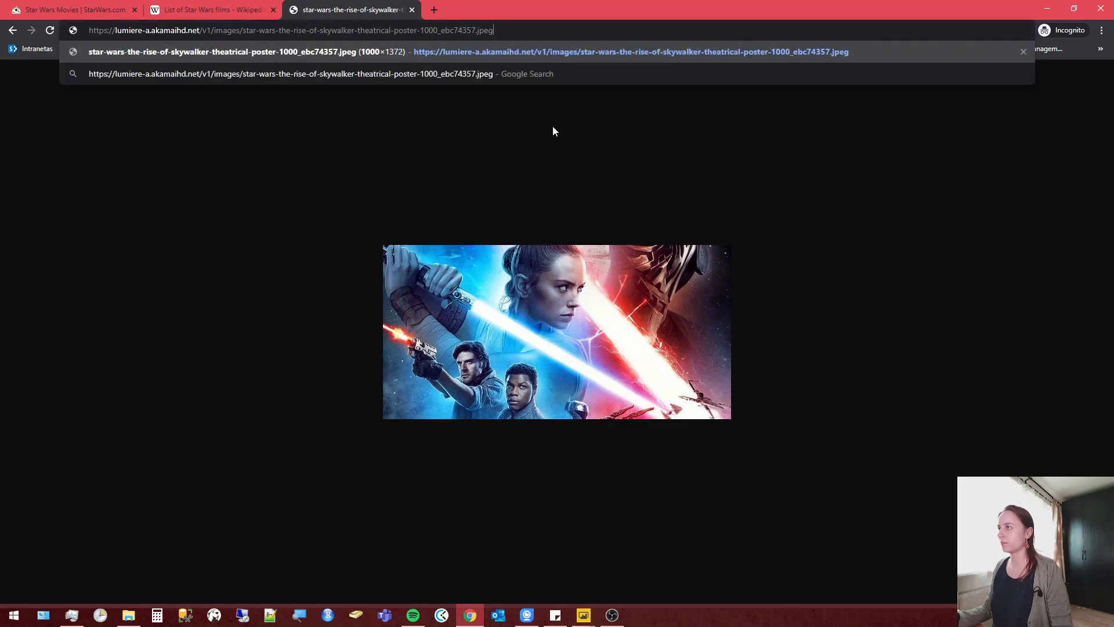
pyautogui.press('Return')
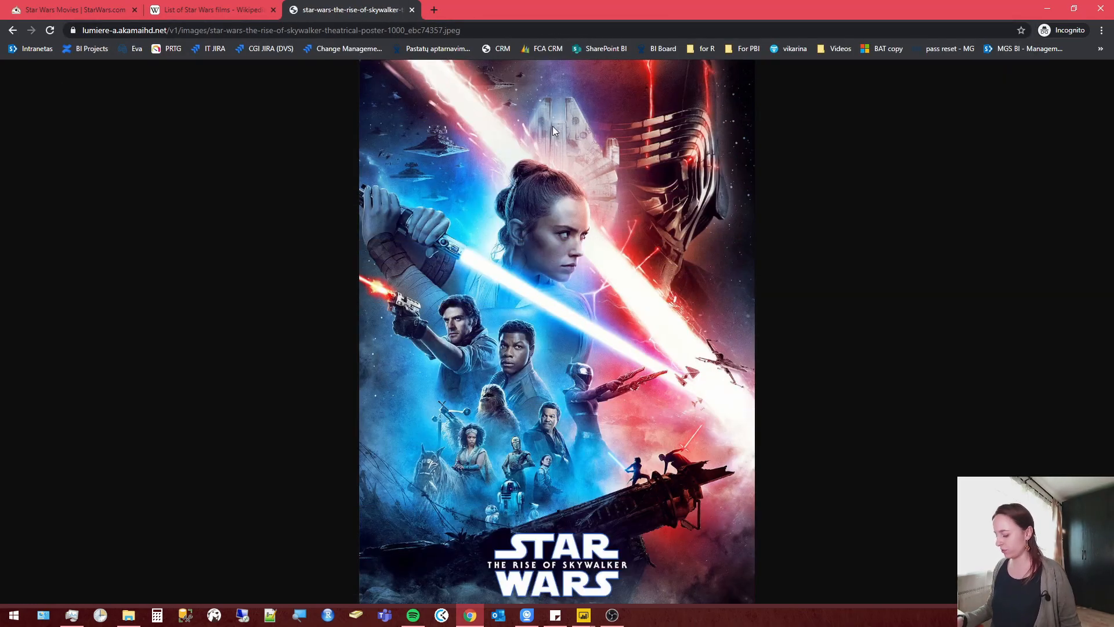
# Switch back to Power Query Editor and split the Picture column at each occurrence of the custom delimiter ?
pyautogui.hotkey('alt', 'Tab')
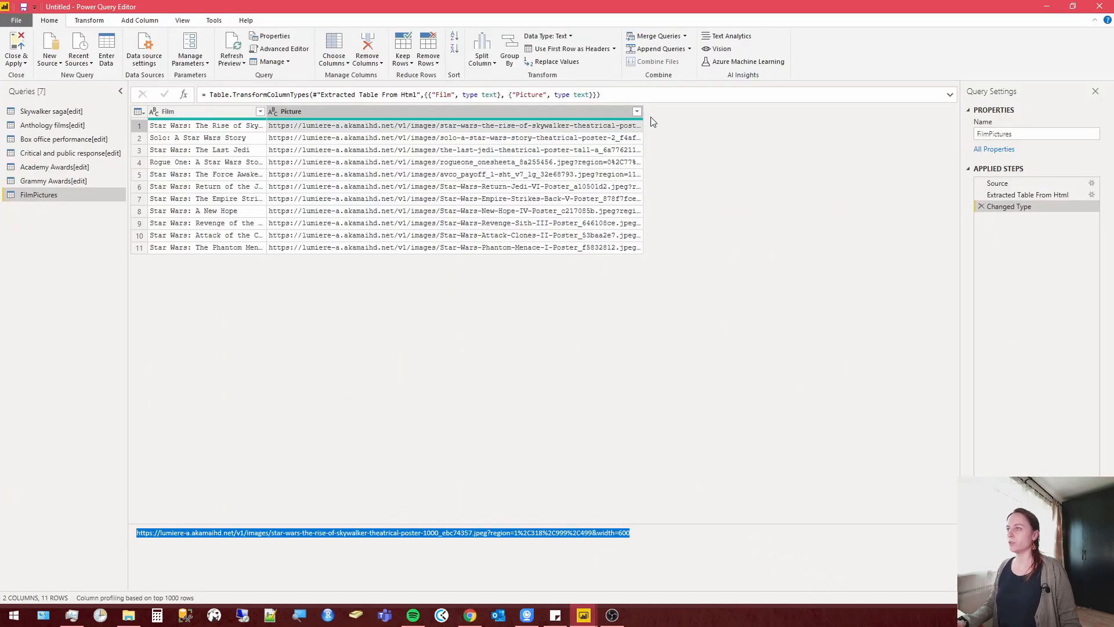
pyautogui.moveTo(643, 110); pyautogui.dragTo(786, 124)
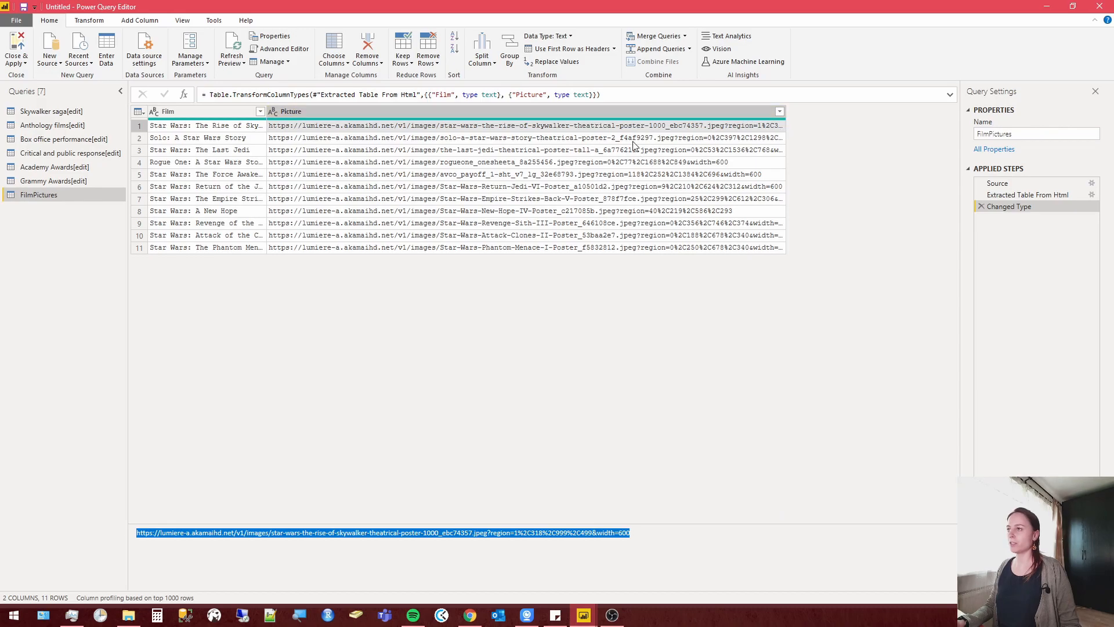
pyautogui.rightClick(436, 110)
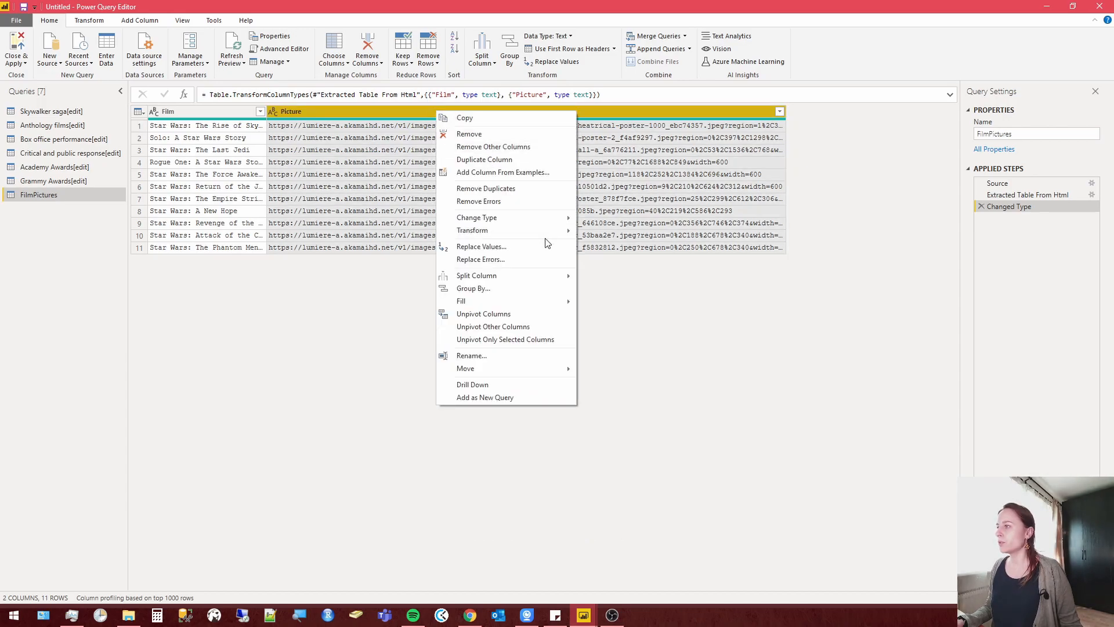
pyautogui.moveTo(549, 229)
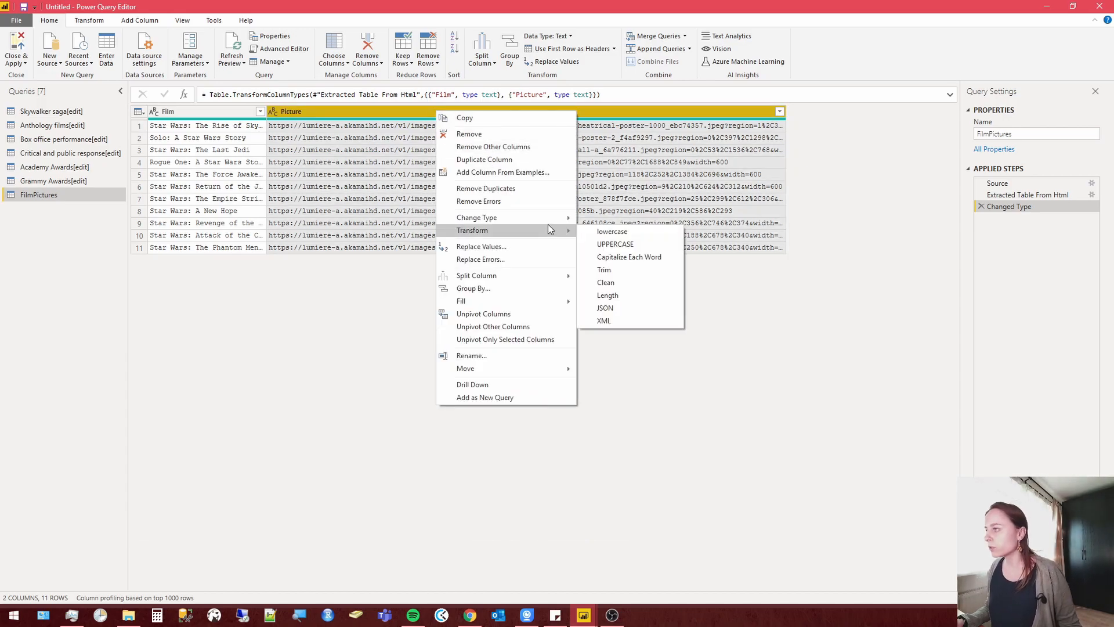
pyautogui.moveTo(566, 278)
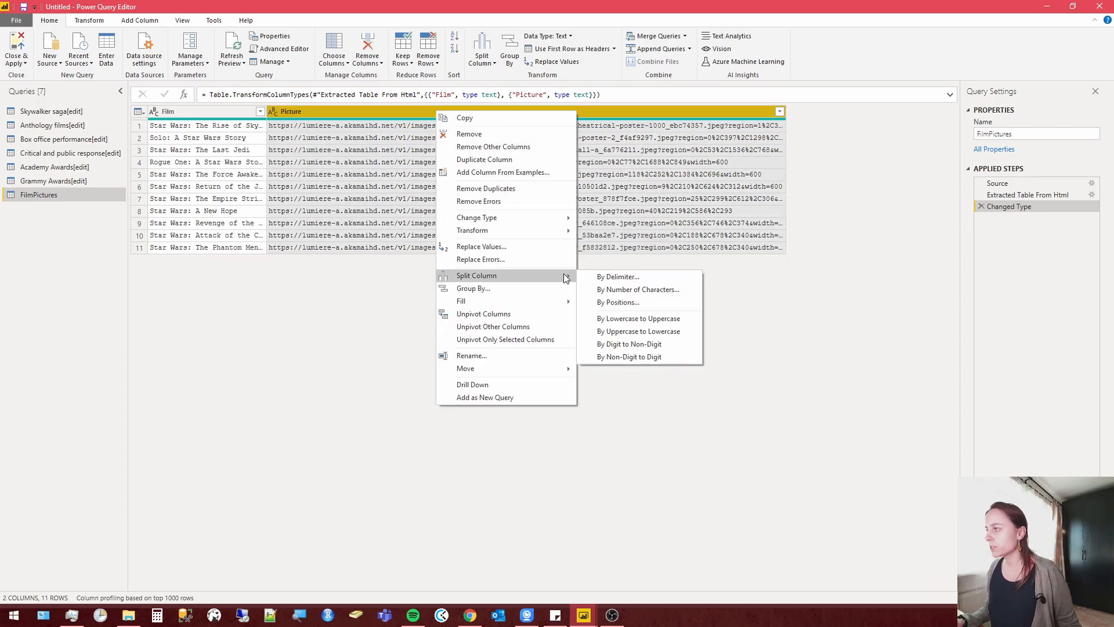
pyautogui.click(618, 276)
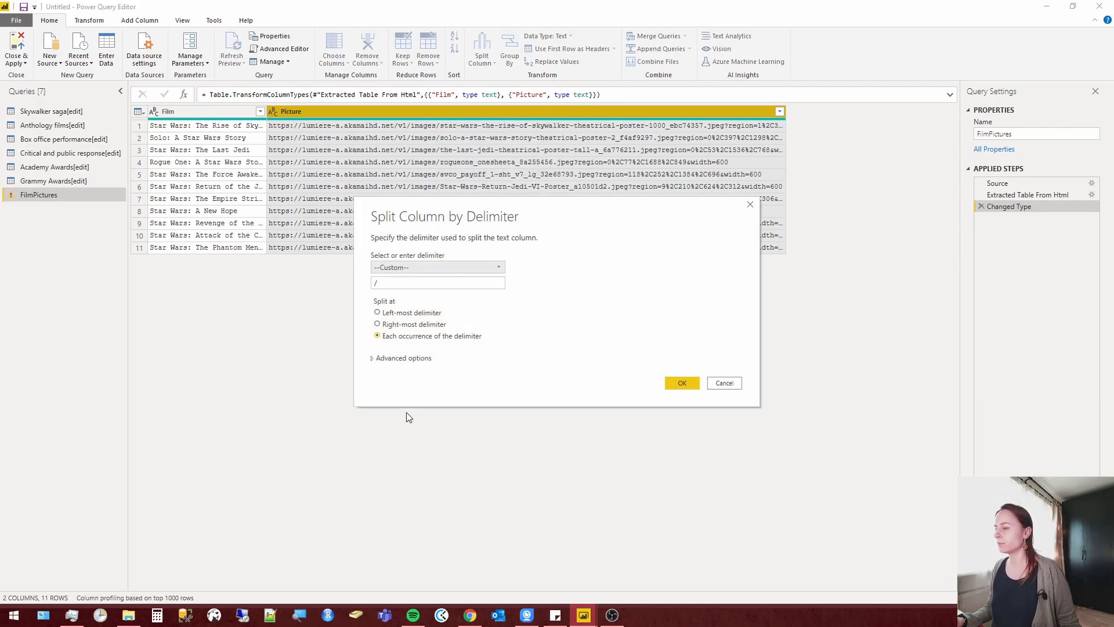
pyautogui.doubleClick(404, 280)
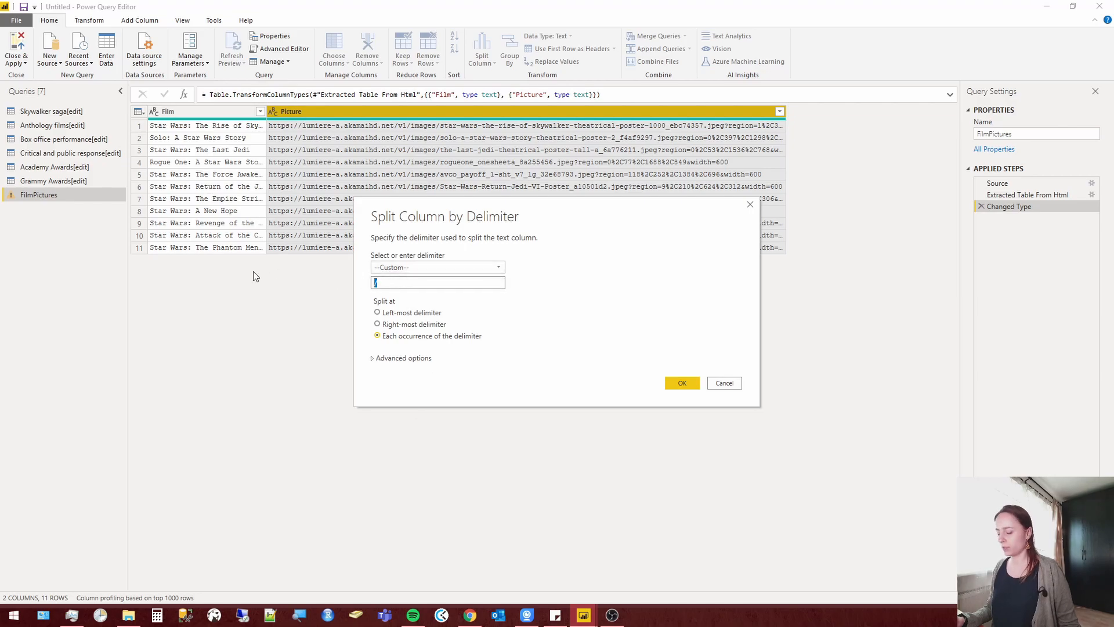
pyautogui.write('?')
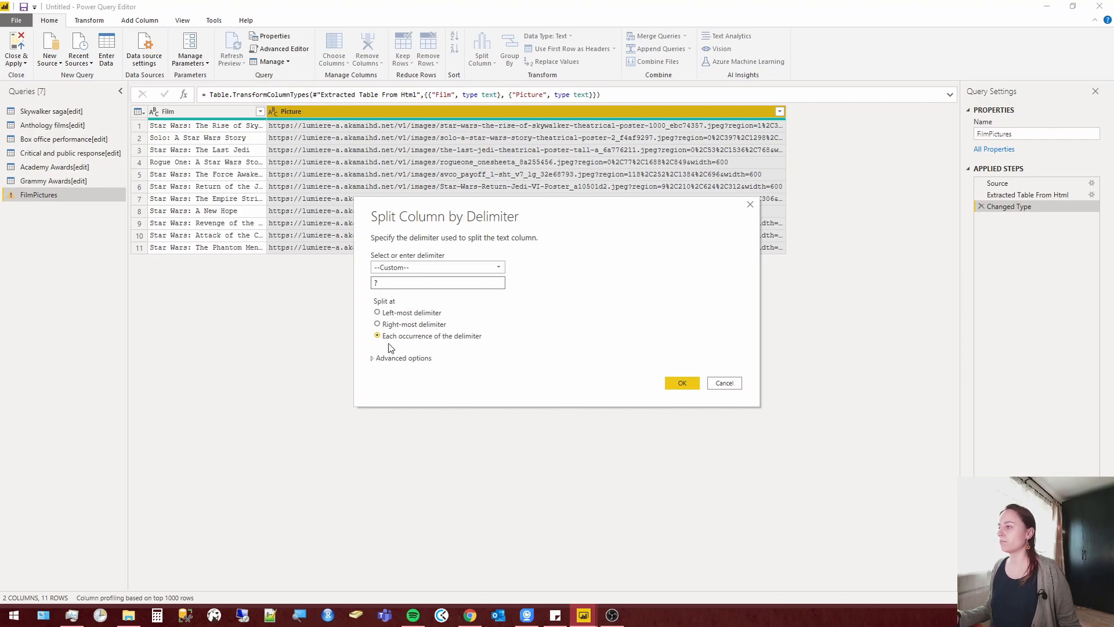
pyautogui.click(682, 382)
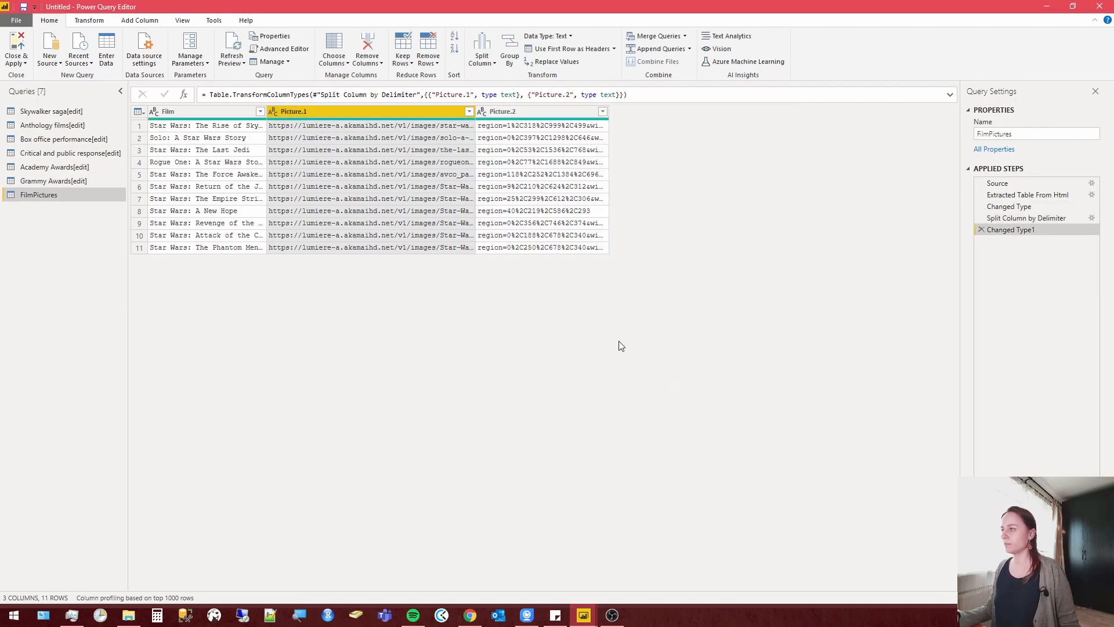
# Remove the Picture.2 column from the FilmPictures query.
pyautogui.click(541, 111)
pyautogui.rightClick(541, 110)
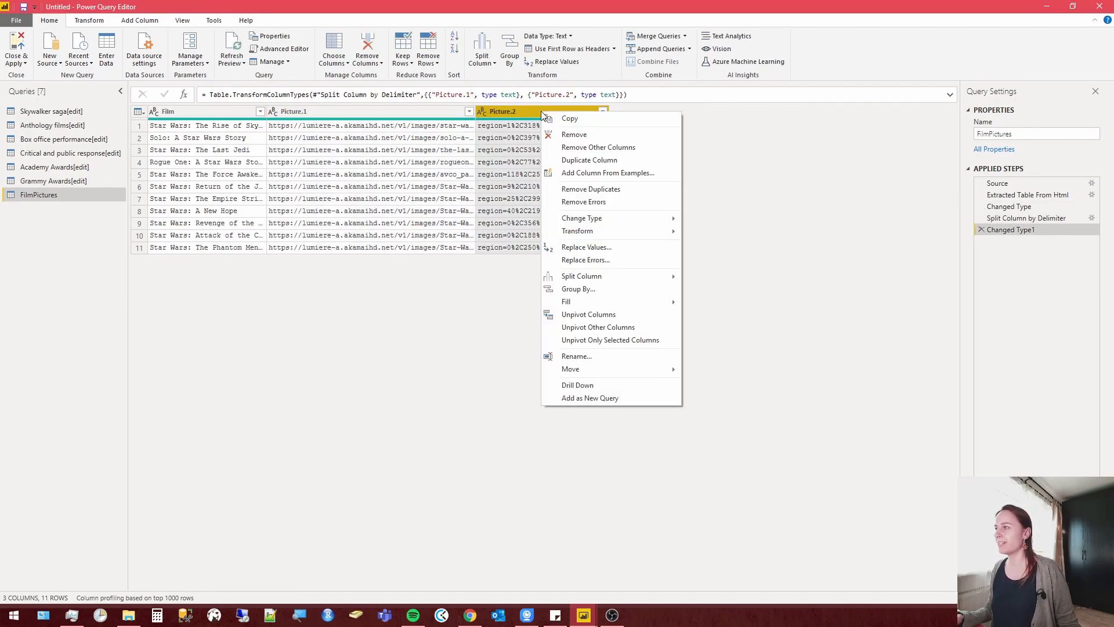
pyautogui.click(574, 134)
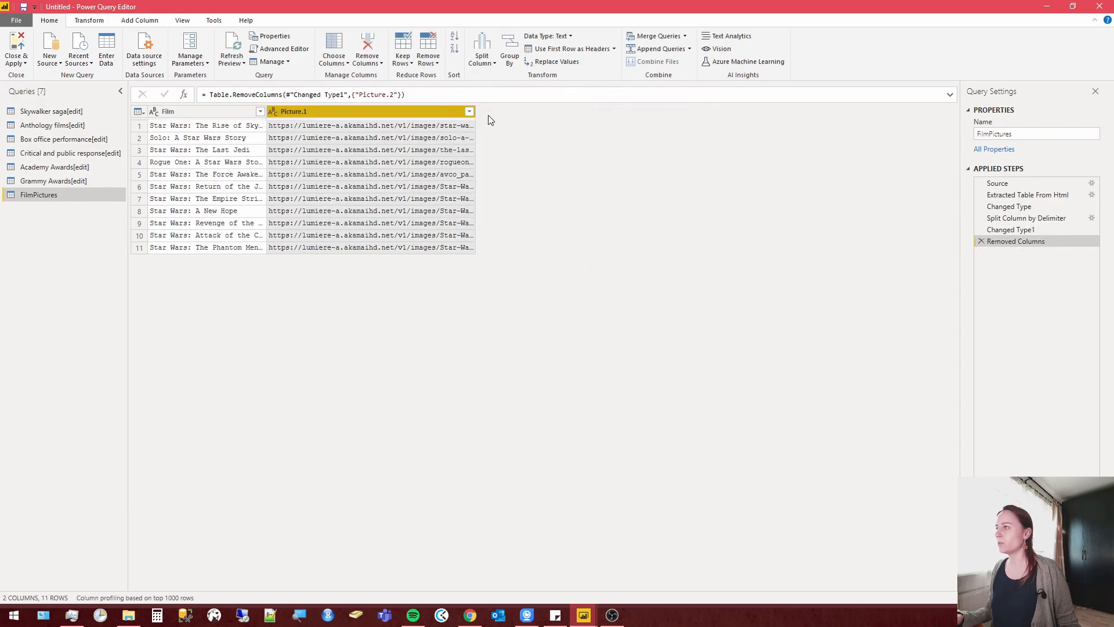
# Rename the Picture.1 column as Picture and widen the Film column to fit the full titles.
pyautogui.moveTo(475, 112); pyautogui.dragTo(868, 129)
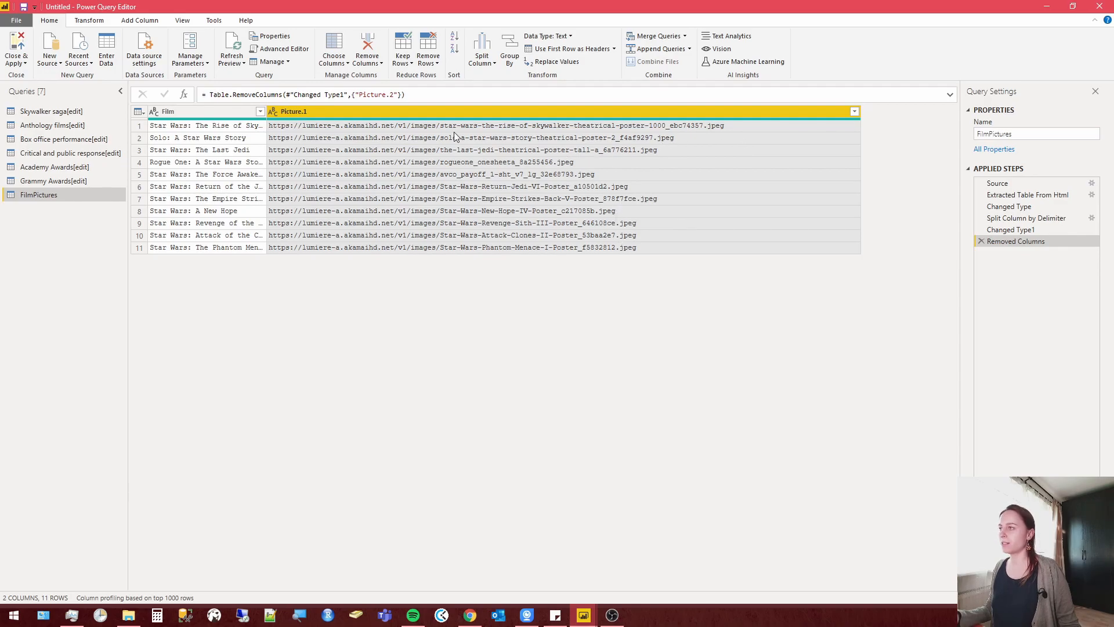
pyautogui.rightClick(290, 111)
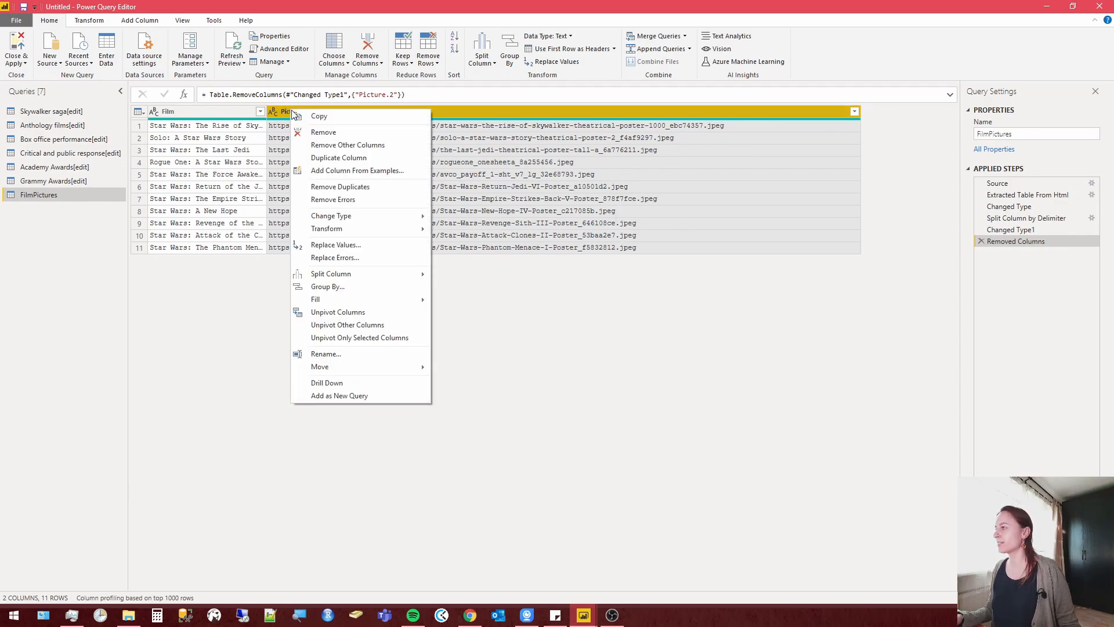
pyautogui.click(342, 355)
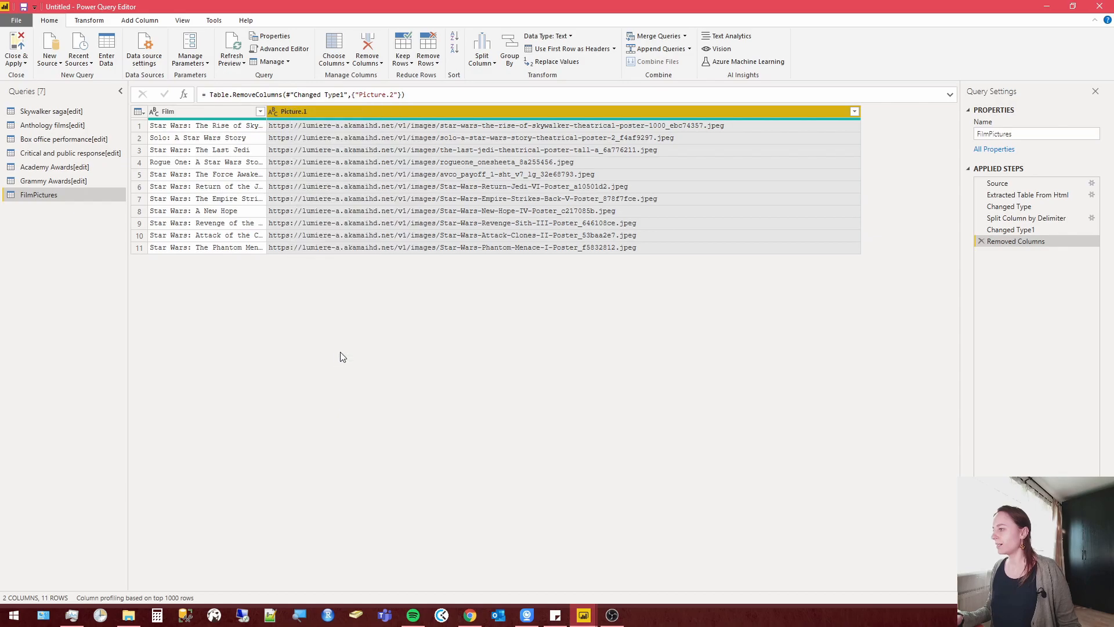
pyautogui.click(339, 114)
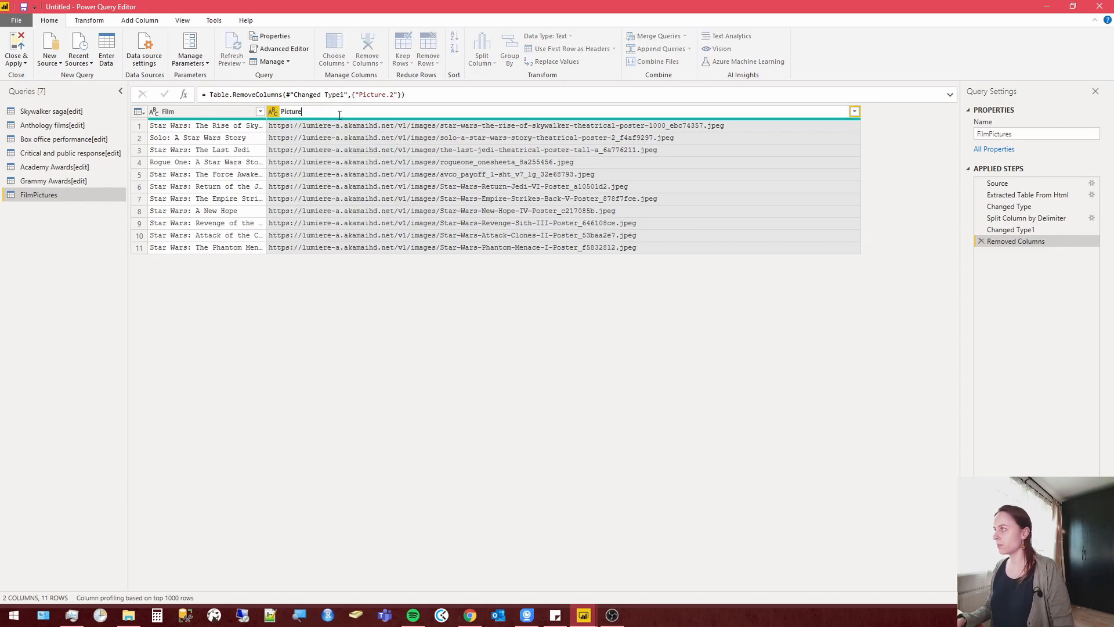
pyautogui.press('Return')
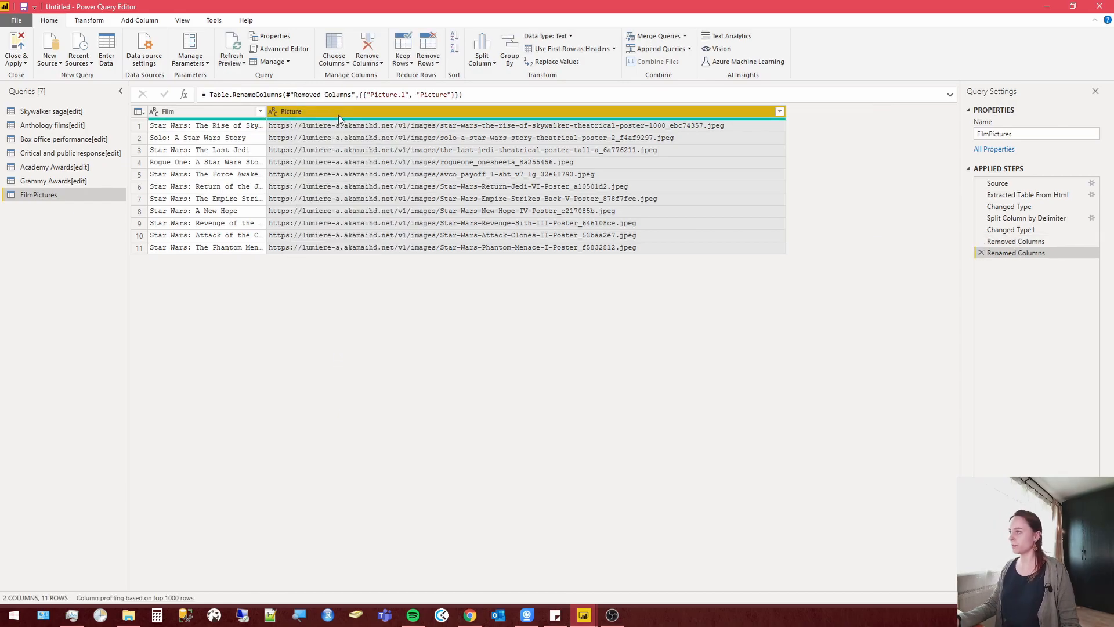
pyautogui.moveTo(267, 111); pyautogui.dragTo(389, 132)
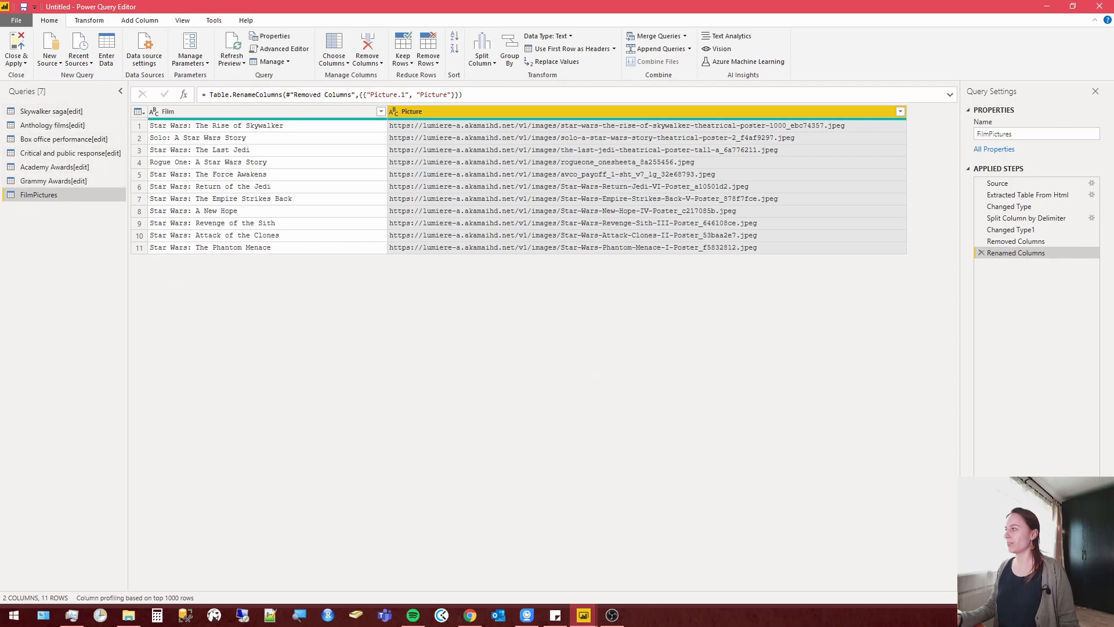
# In the Grammy Awards[edit] query, promote the first row to headers and remove the Ref. column.
pyautogui.click(94, 180)
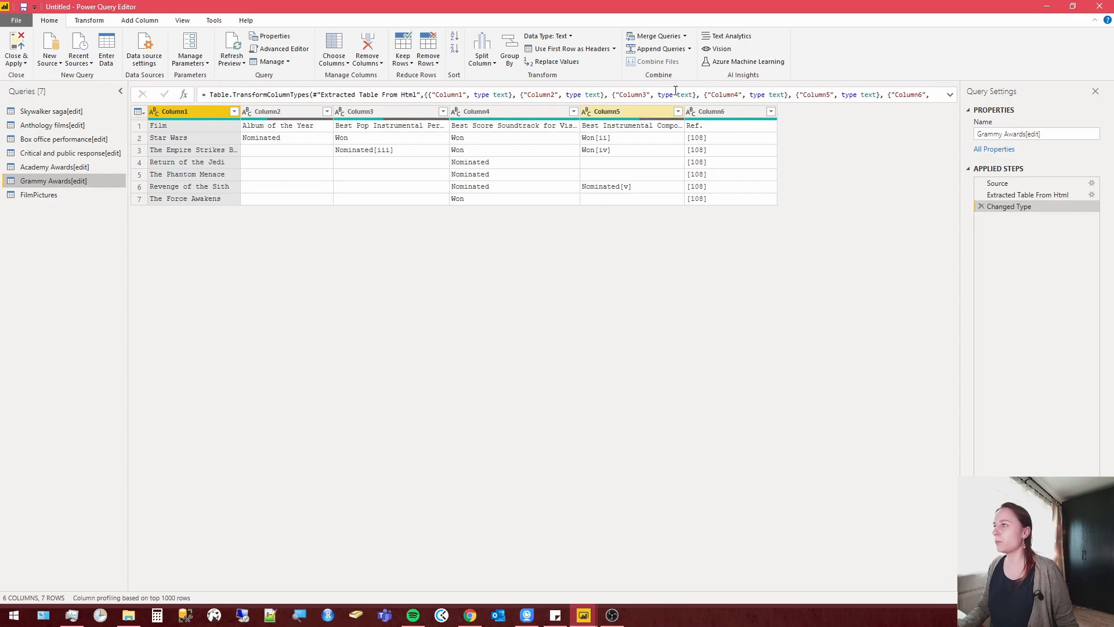
pyautogui.click(577, 49)
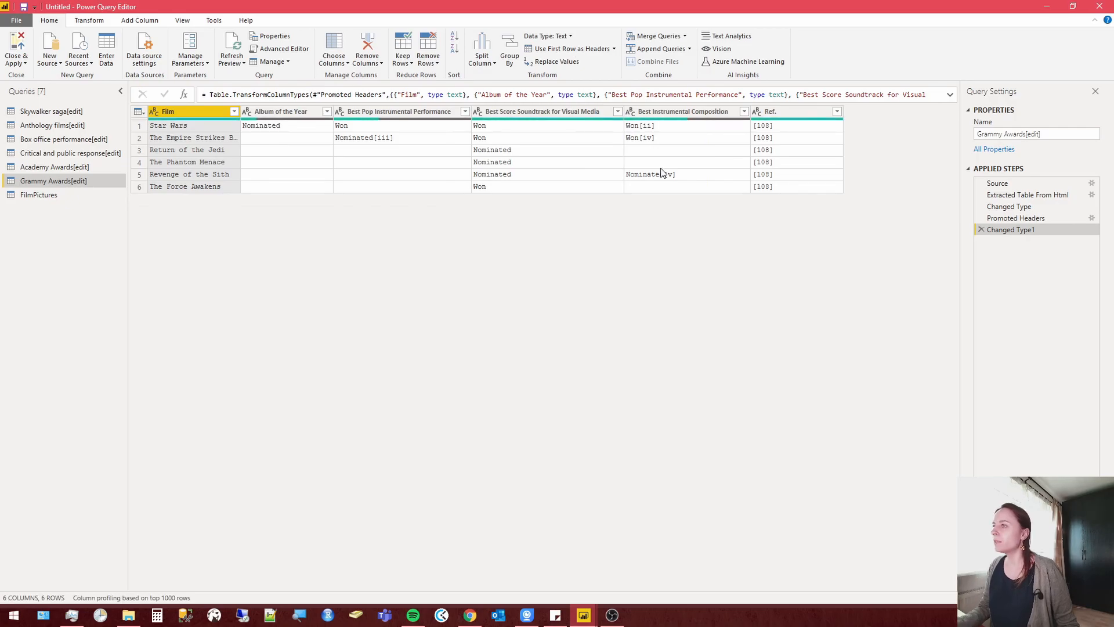
pyautogui.rightClick(793, 116)
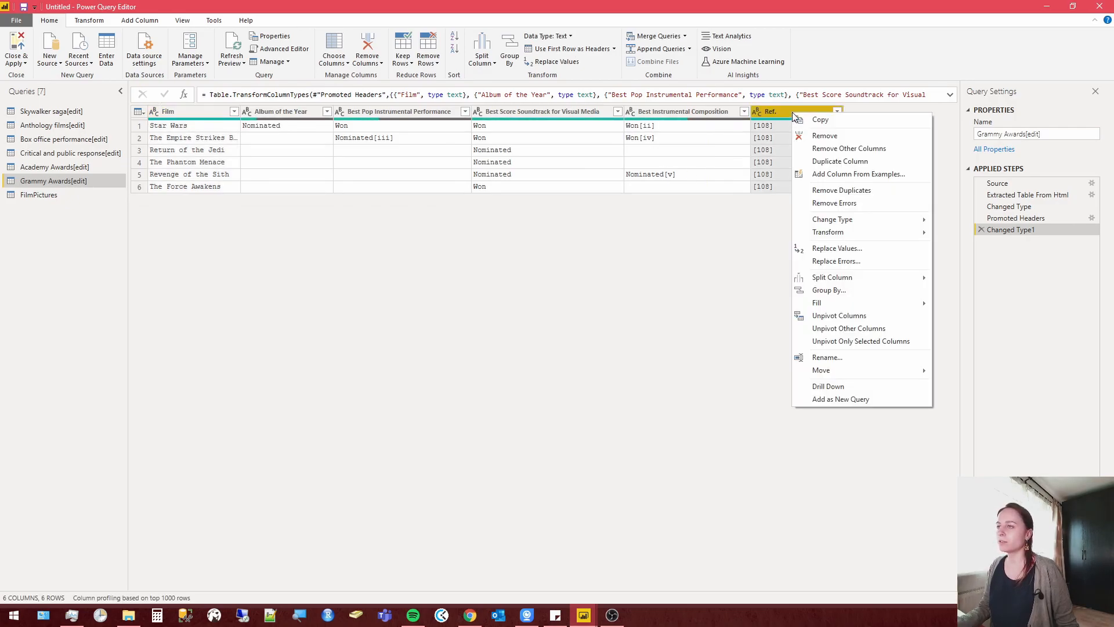
pyautogui.click(824, 136)
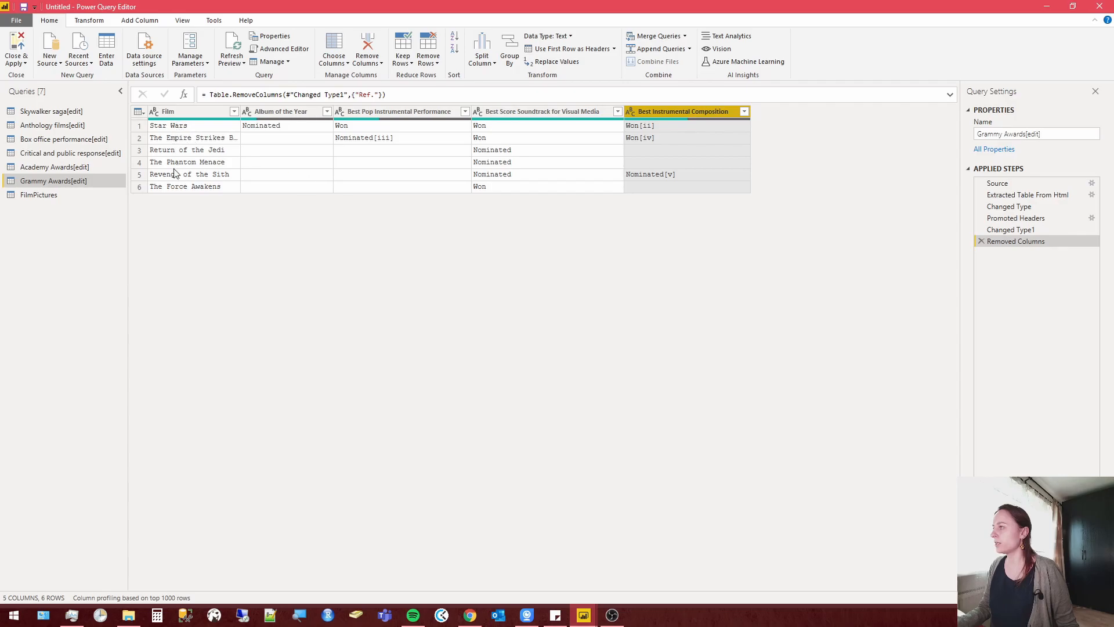
# Widen the Grammy Awards table's Film column and unpivot all columns other than Film.
pyautogui.moveTo(240, 112); pyautogui.dragTo(301, 112)
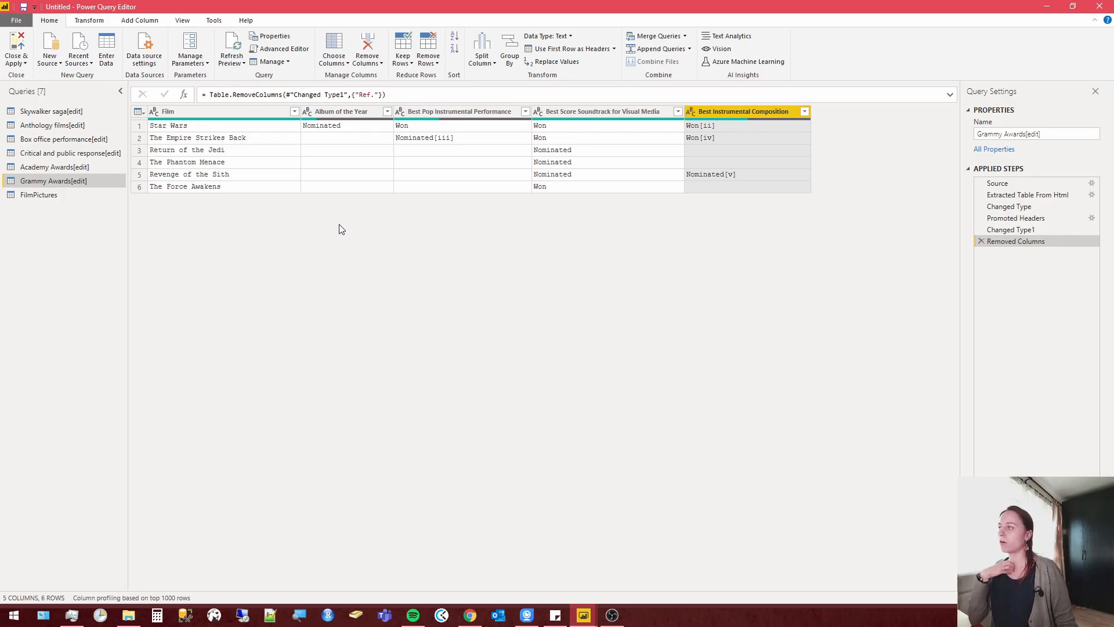
pyautogui.click(242, 112)
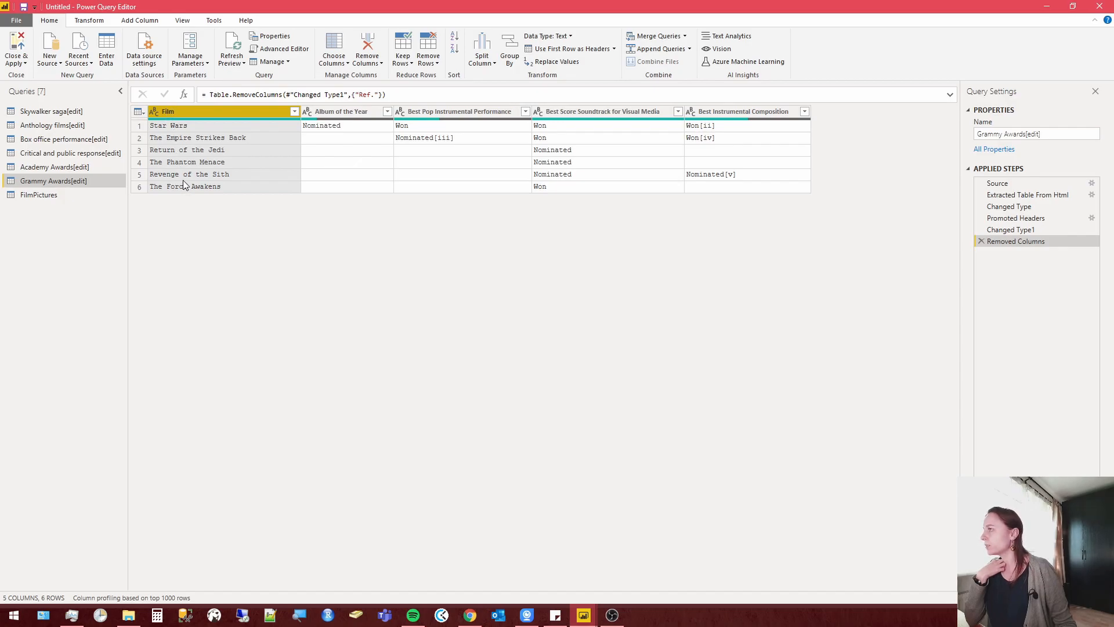
pyautogui.click(106, 22)
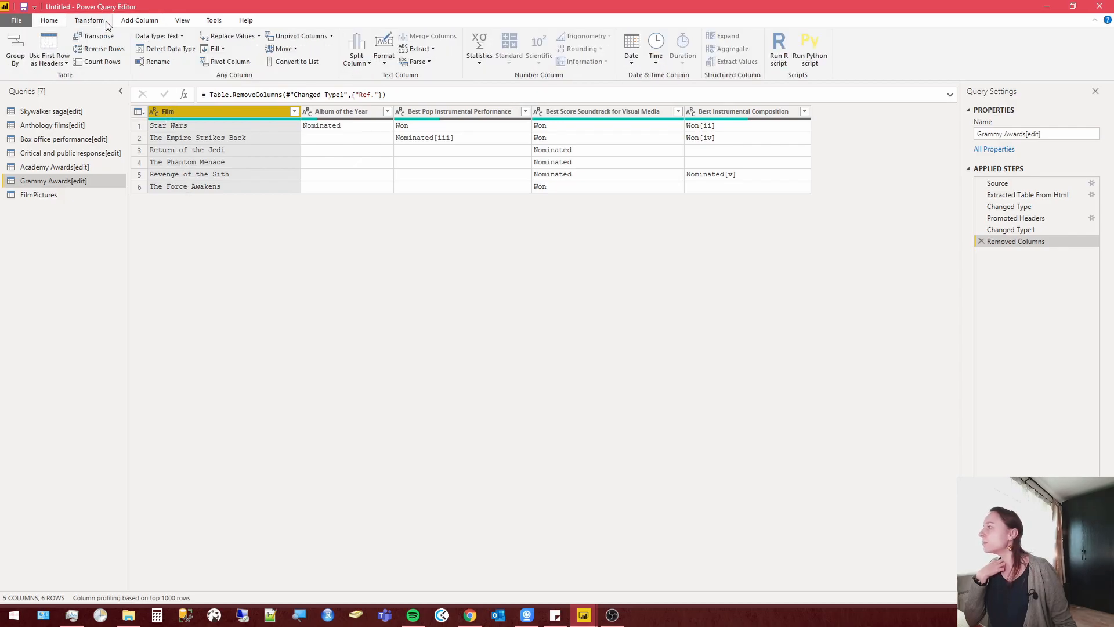
pyautogui.click(333, 38)
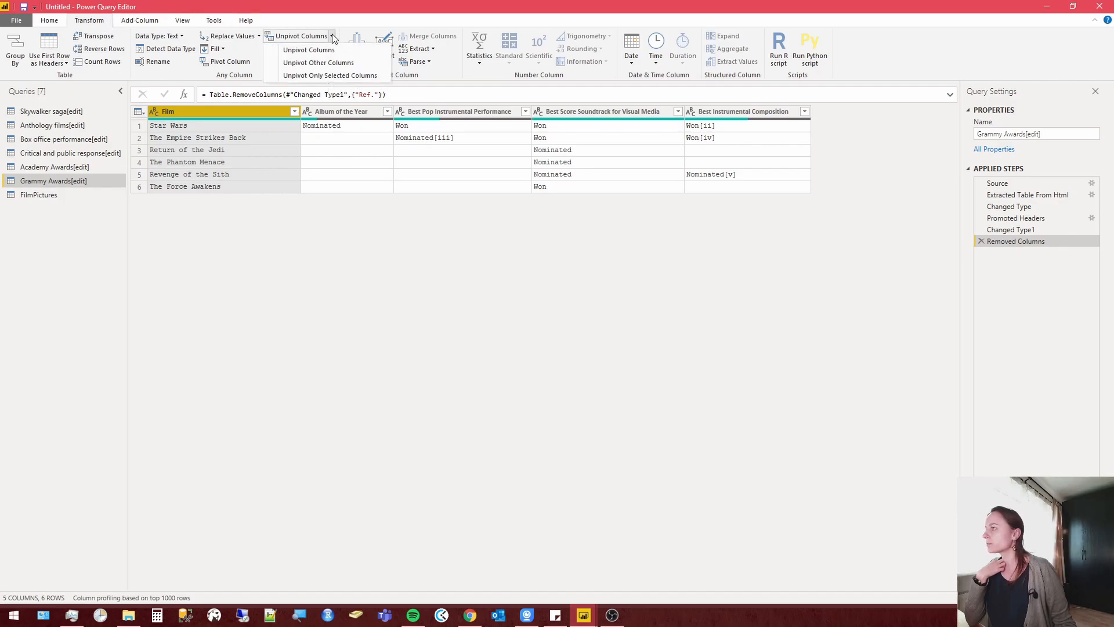
pyautogui.click(341, 63)
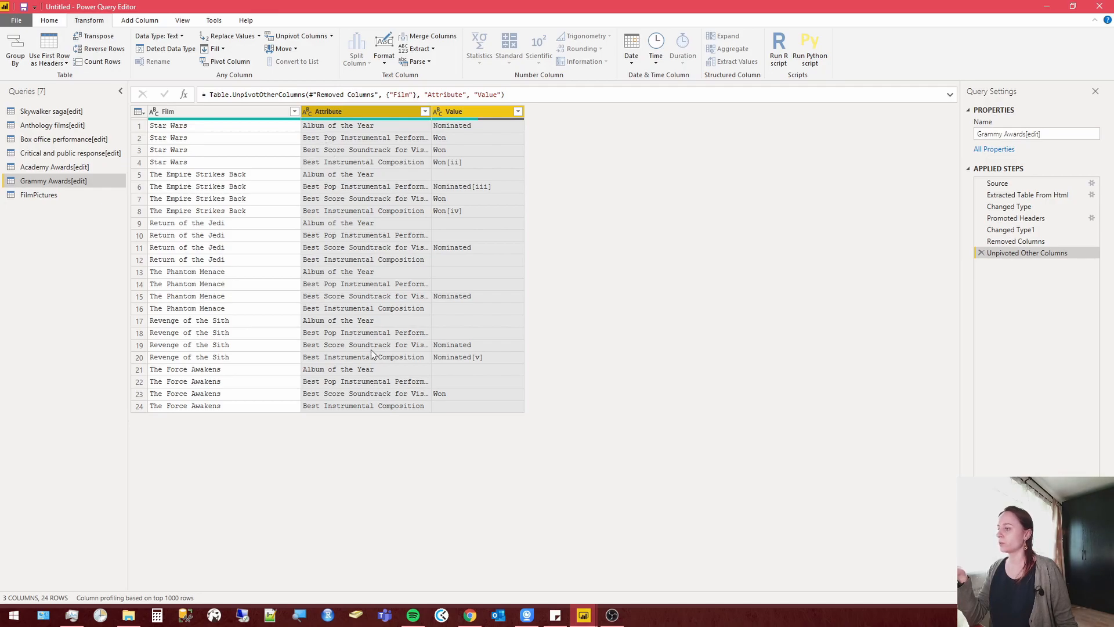
# Rename the Attribute column of the Grammy Awards[edit] query as Nomination.
pyautogui.rightClick(330, 113)
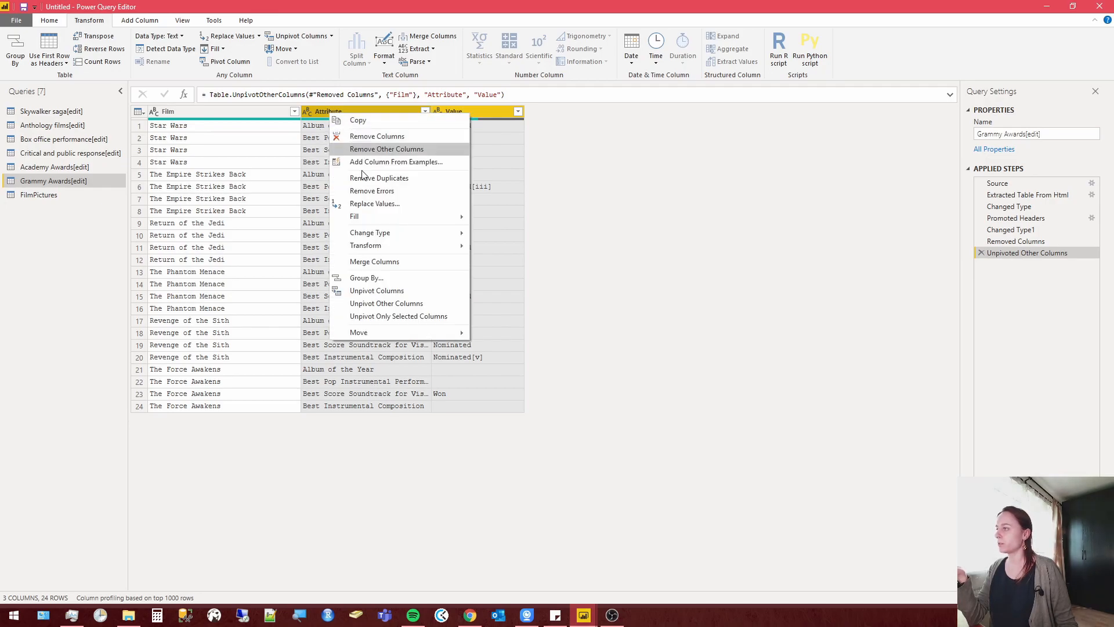
pyautogui.click(308, 125)
pyautogui.rightClick(325, 110)
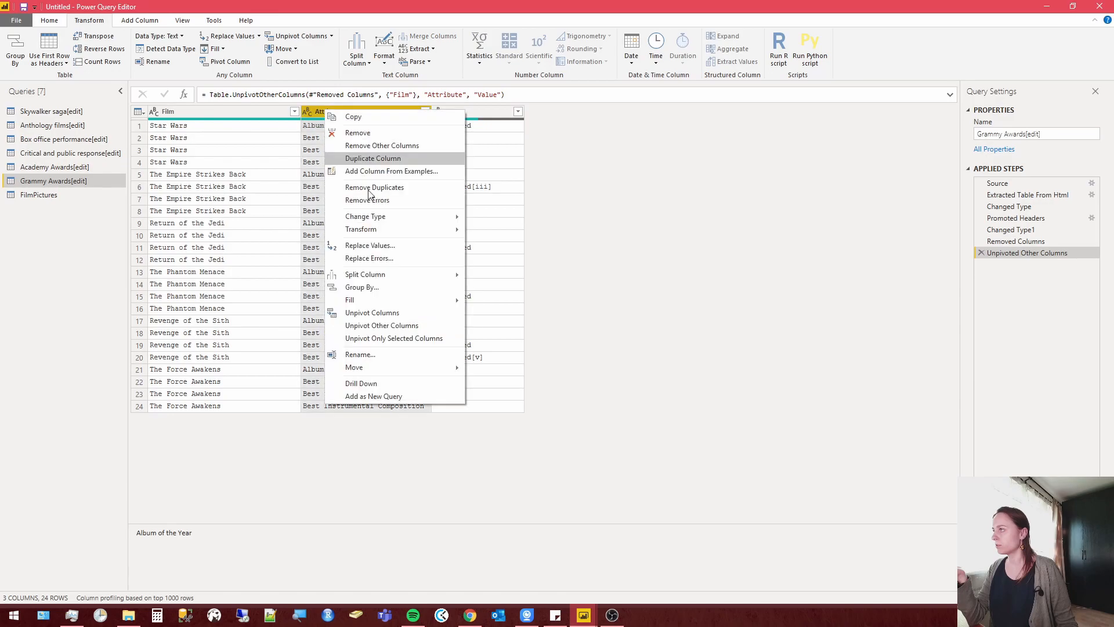
pyautogui.click(360, 354)
pyautogui.write('Nomination')
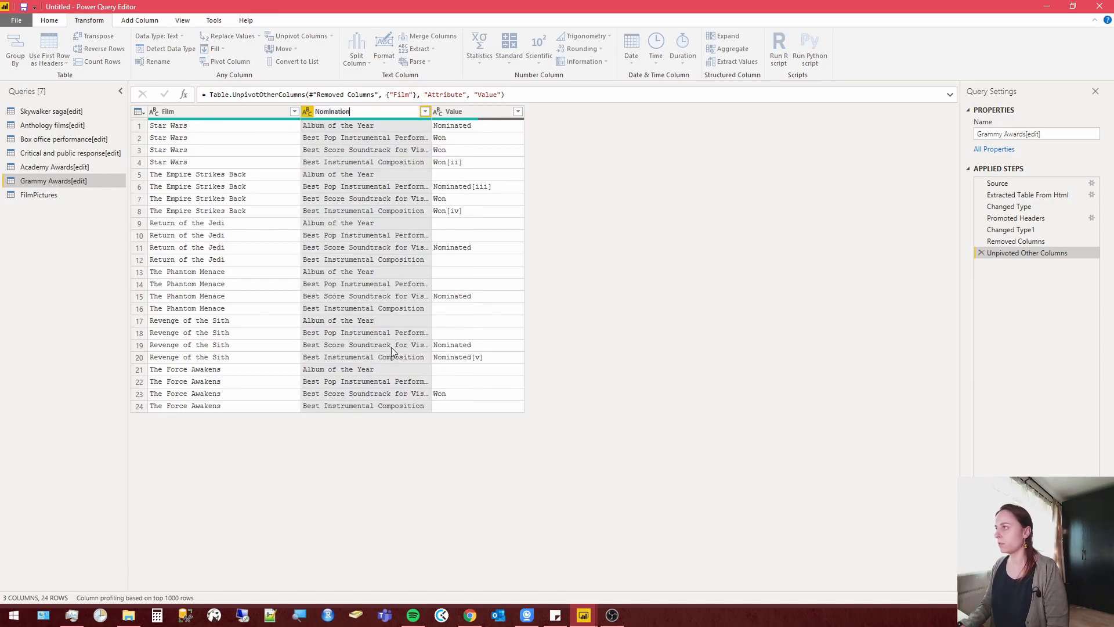
pyautogui.press('Return')
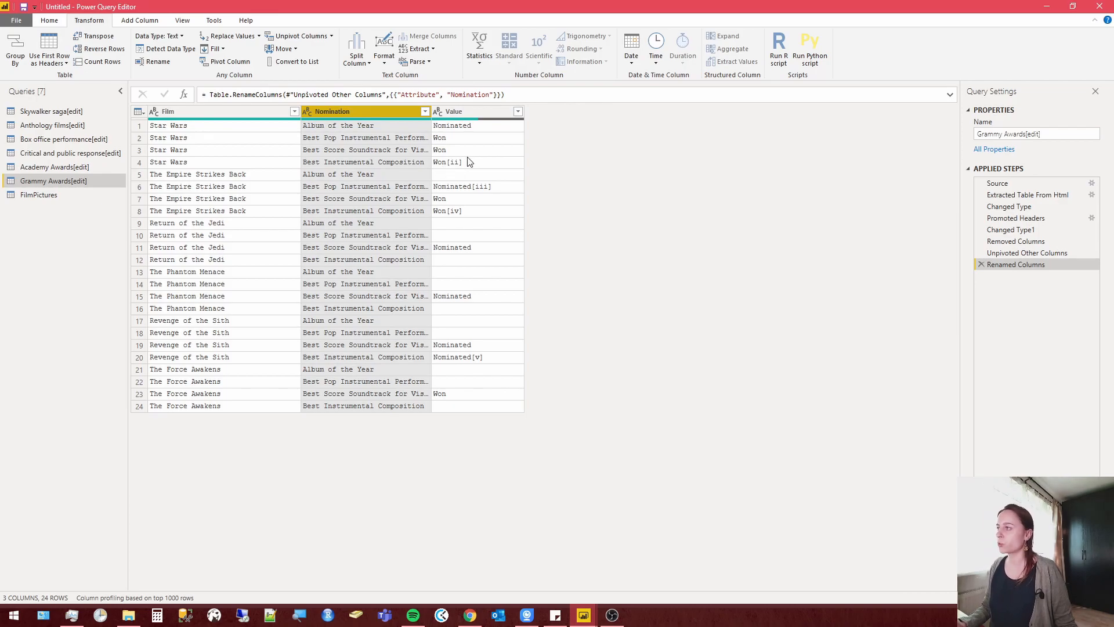
# Split the Value column by the custom delimiter "[" at each occurrence of the delimiter.
pyautogui.rightClick(486, 111)
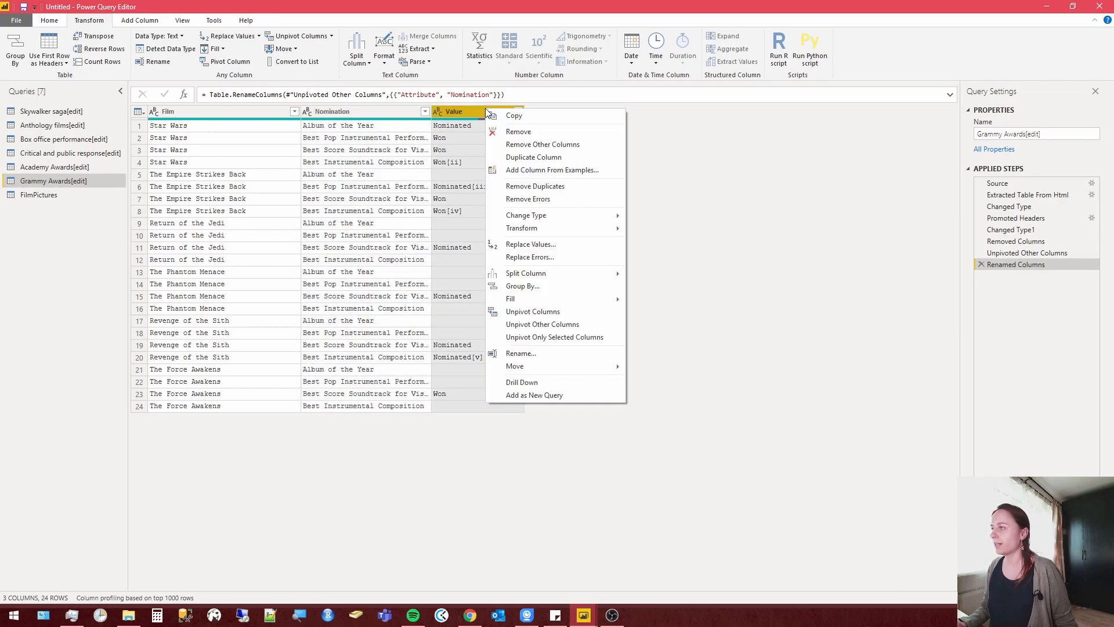
pyautogui.moveTo(568, 275)
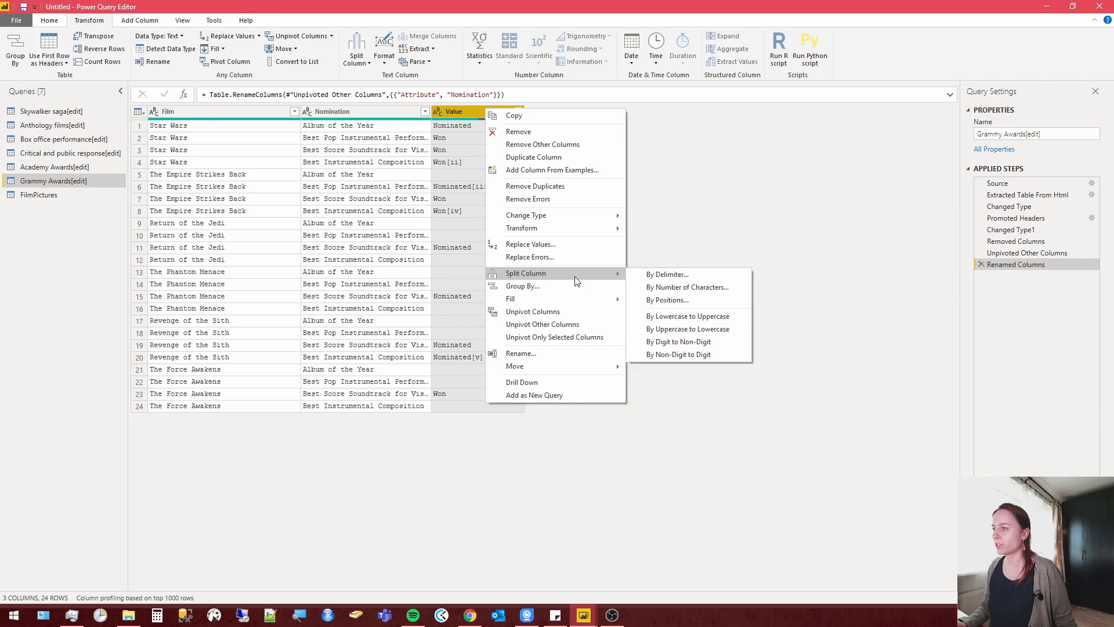
pyautogui.click(656, 276)
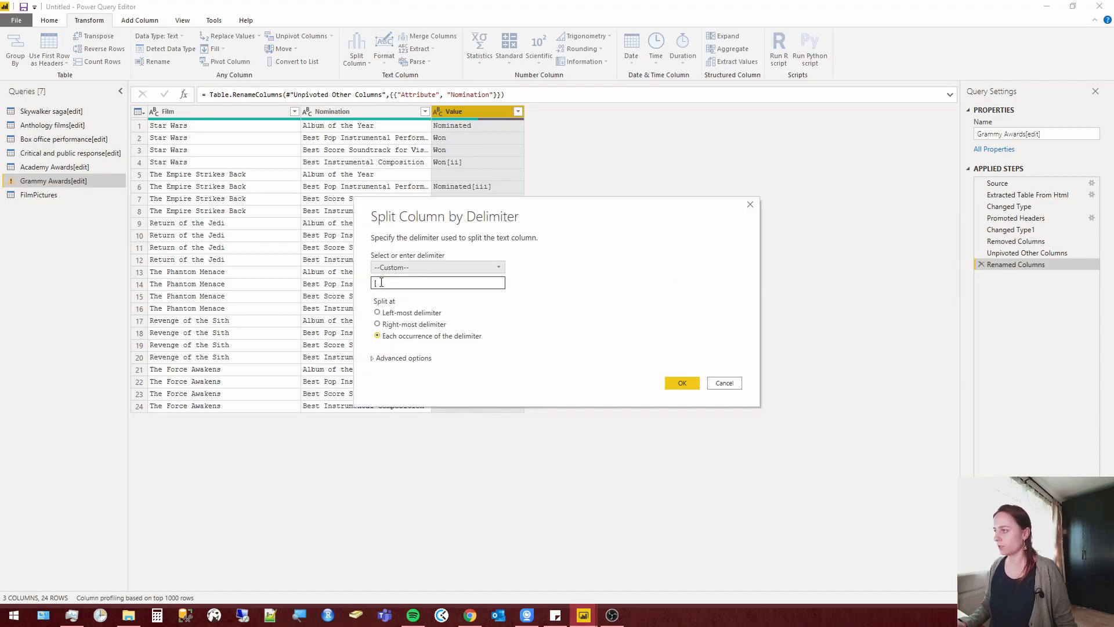
pyautogui.moveTo(390, 284); pyautogui.dragTo(364, 283)
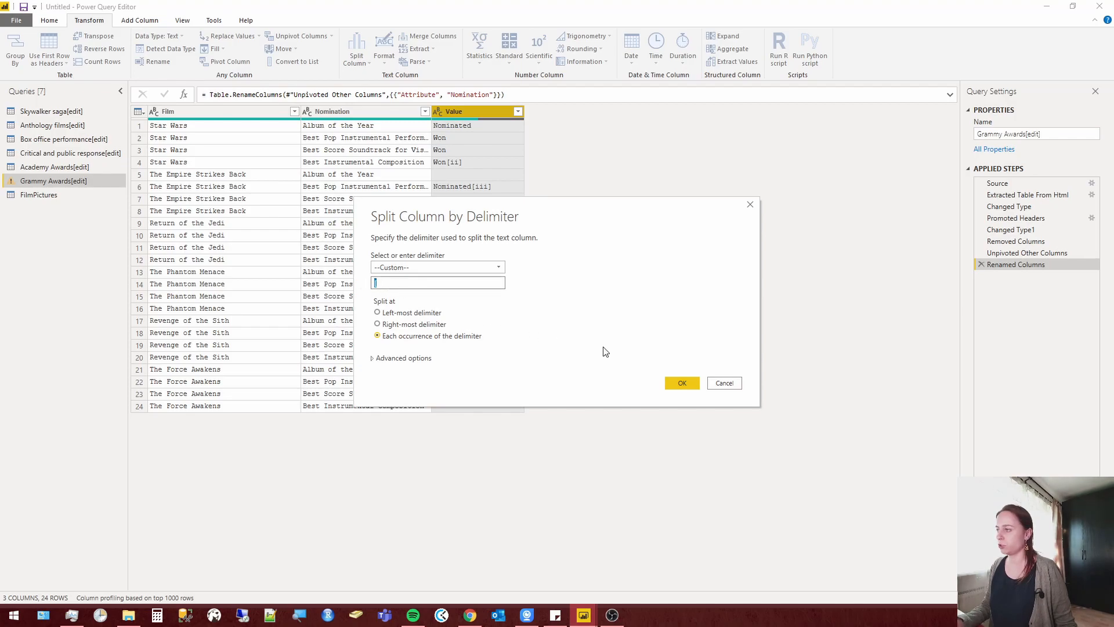
pyautogui.click(688, 383)
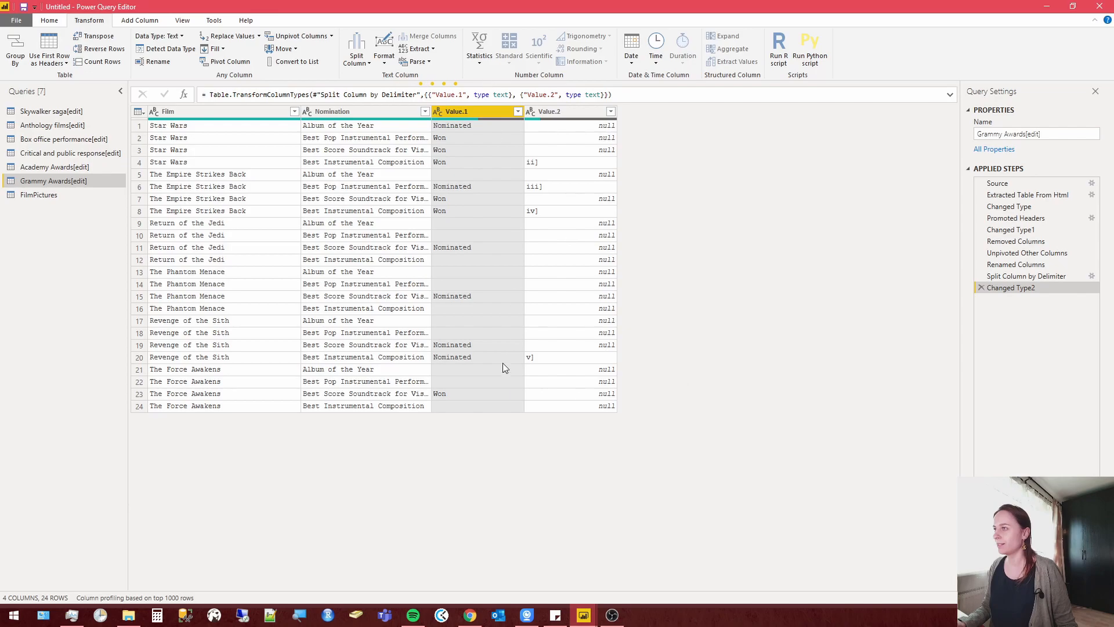
# Remove the Value.2 column and rename the Value.1 column as Value.
pyautogui.rightClick(565, 110)
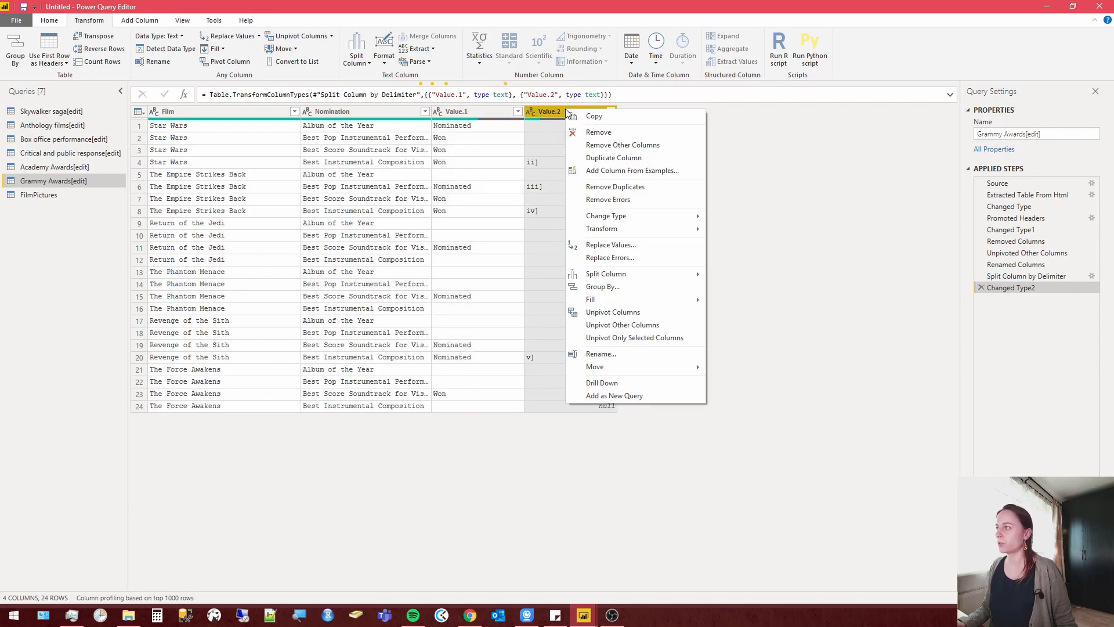
pyautogui.click(606, 130)
pyautogui.rightClick(458, 113)
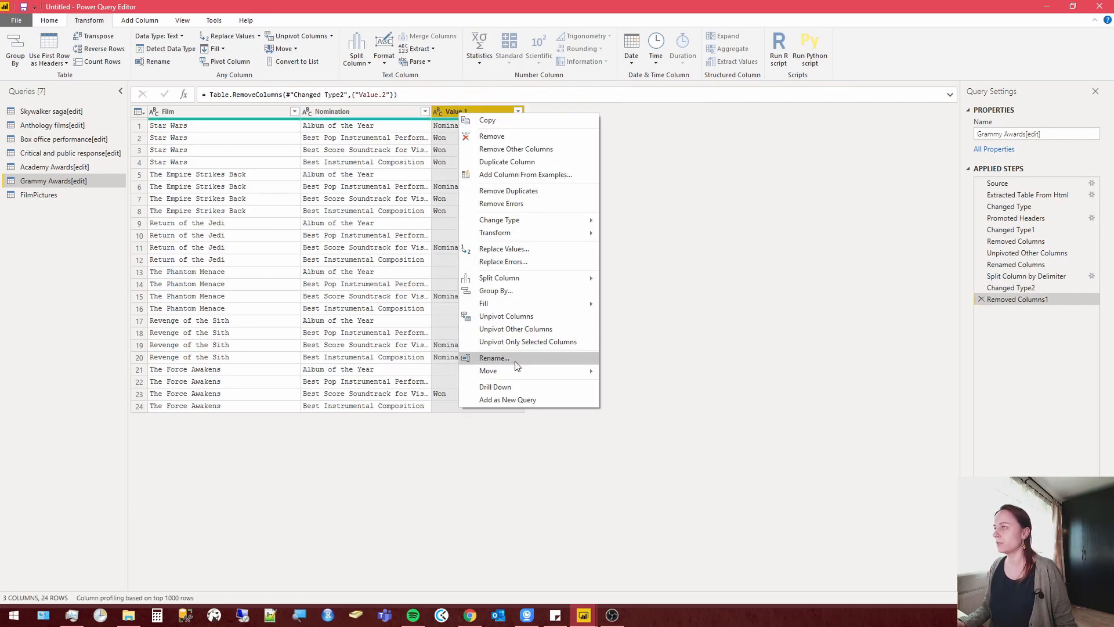
pyautogui.click(494, 358)
pyautogui.write('Value.1')
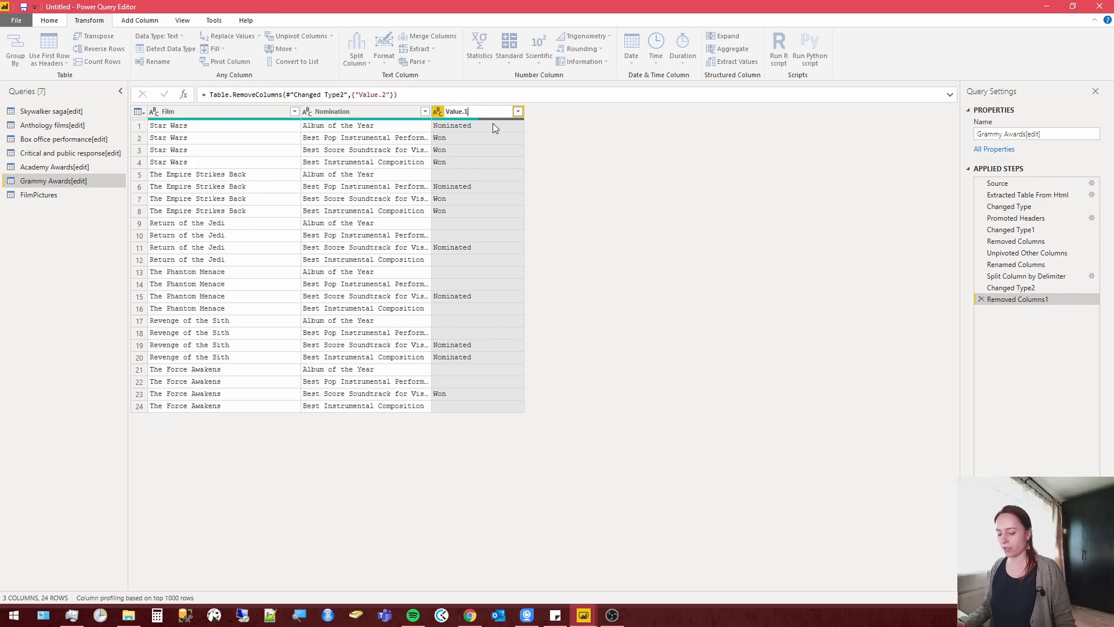
pyautogui.press('Return')
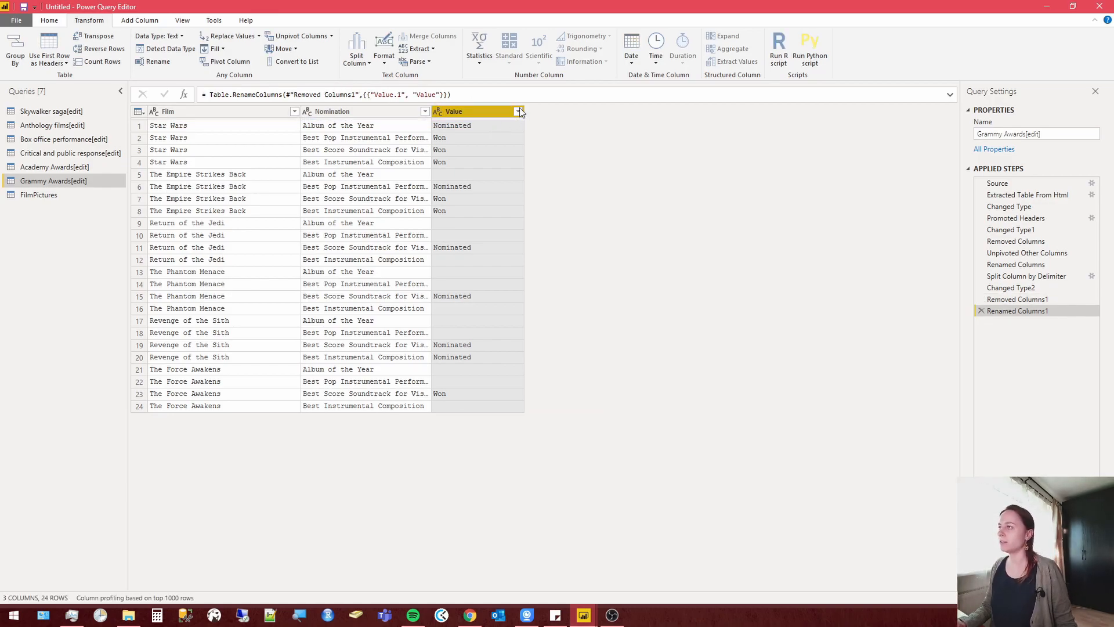
# Filter the Value column to exclude the rows with blank values.
pyautogui.click(519, 112)
pyautogui.click(355, 245)
pyautogui.click(465, 297)
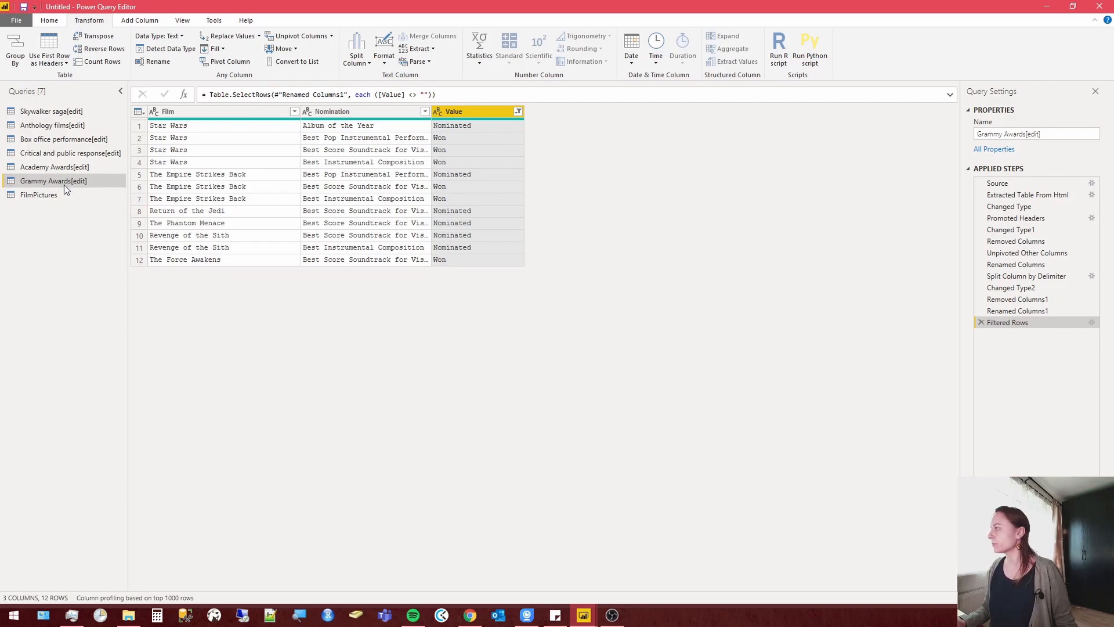
# Rename the Grammy Awards[edit] query as Grammy Awards.
pyautogui.rightClick(82, 181)
pyautogui.click(114, 231)
pyautogui.click(106, 182)
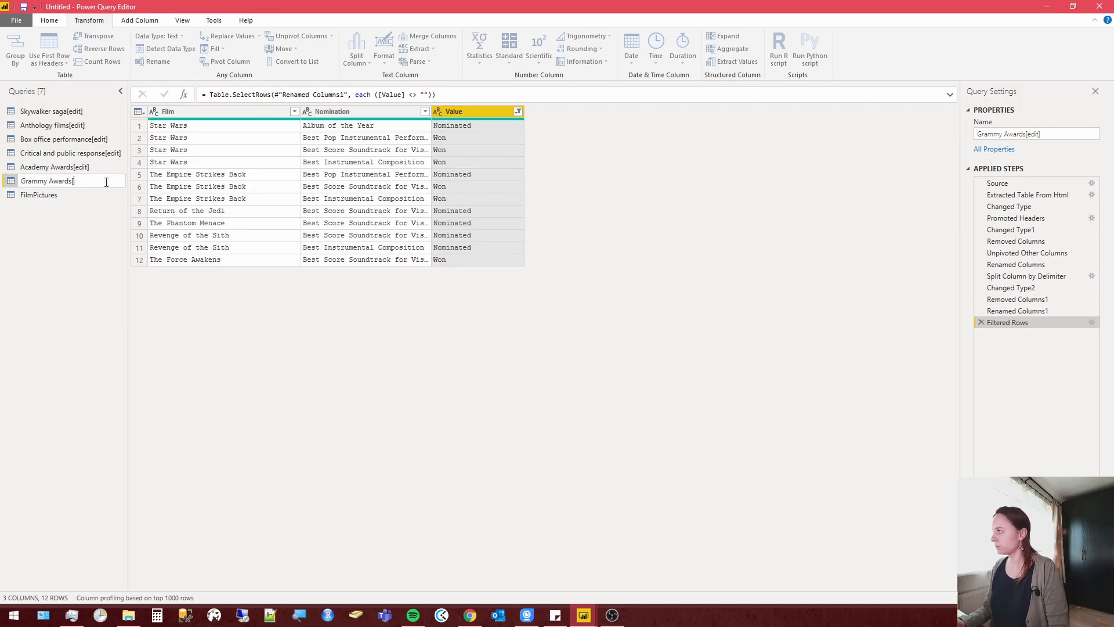
pyautogui.press('Return')
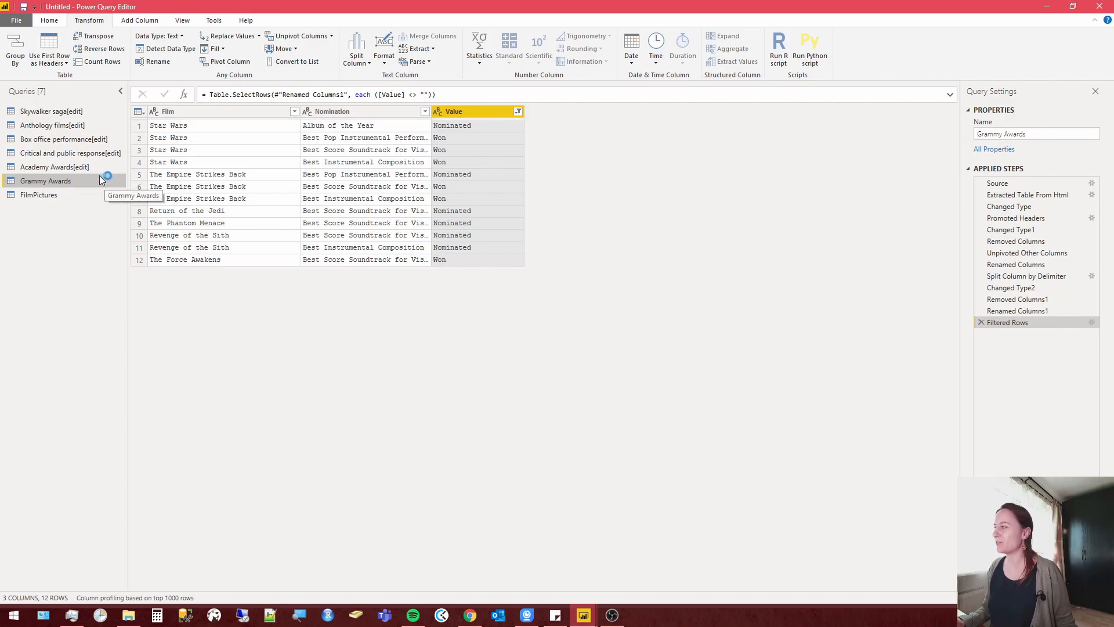
# In the Critical and public response[edit] query, remove Column3 and Column4 and promote the first row to headers.
pyautogui.click(58, 167)
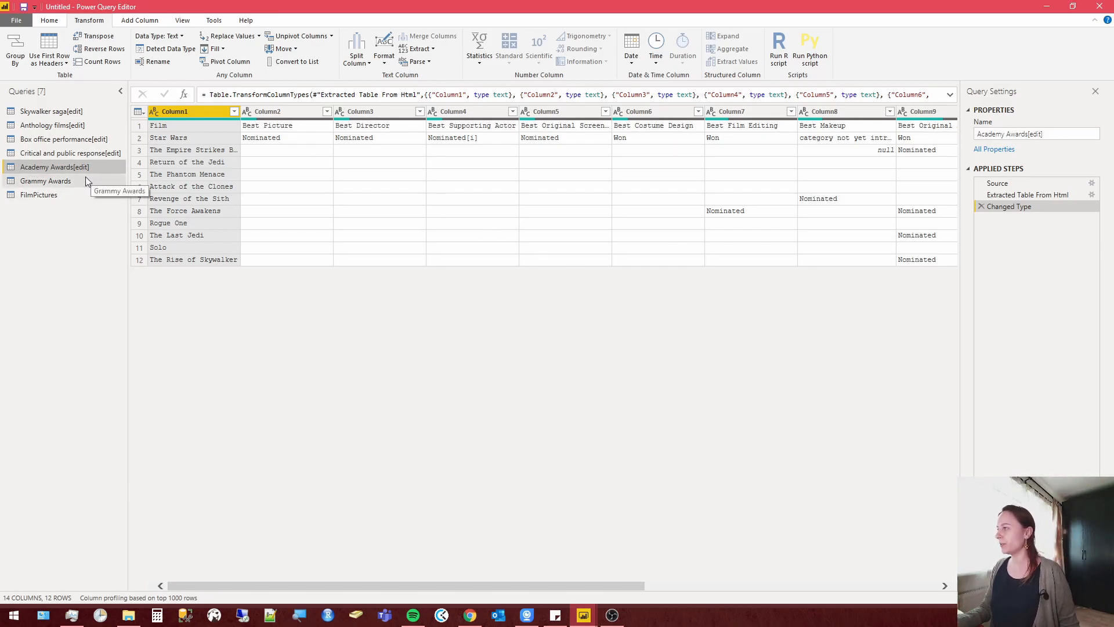
pyautogui.click(74, 154)
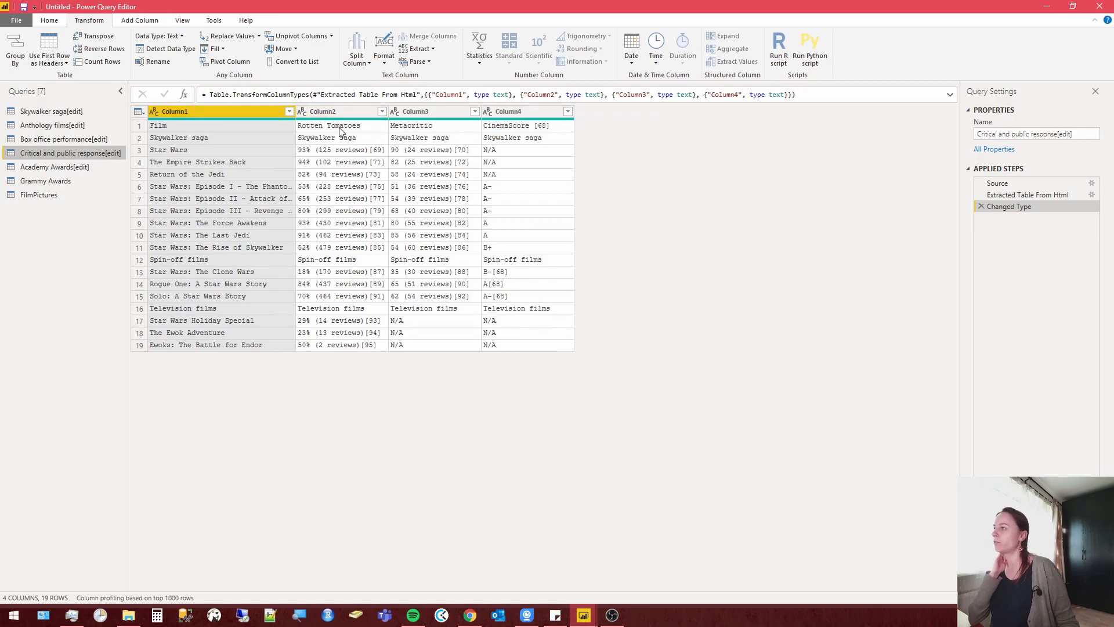
pyautogui.click(520, 110)
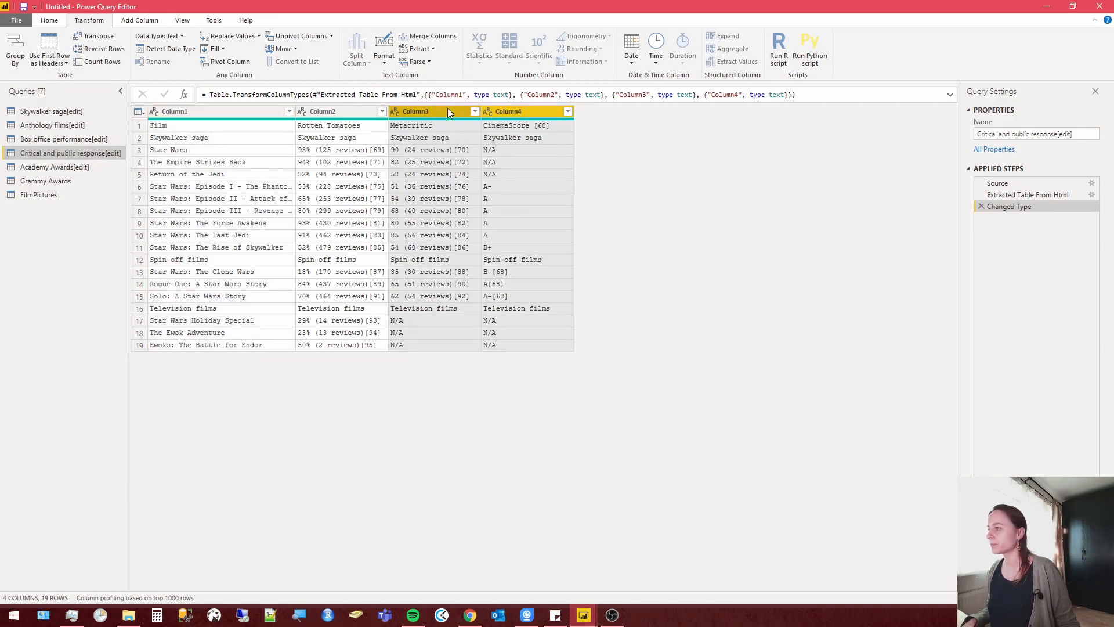
pyautogui.rightClick(447, 112)
pyautogui.click(496, 132)
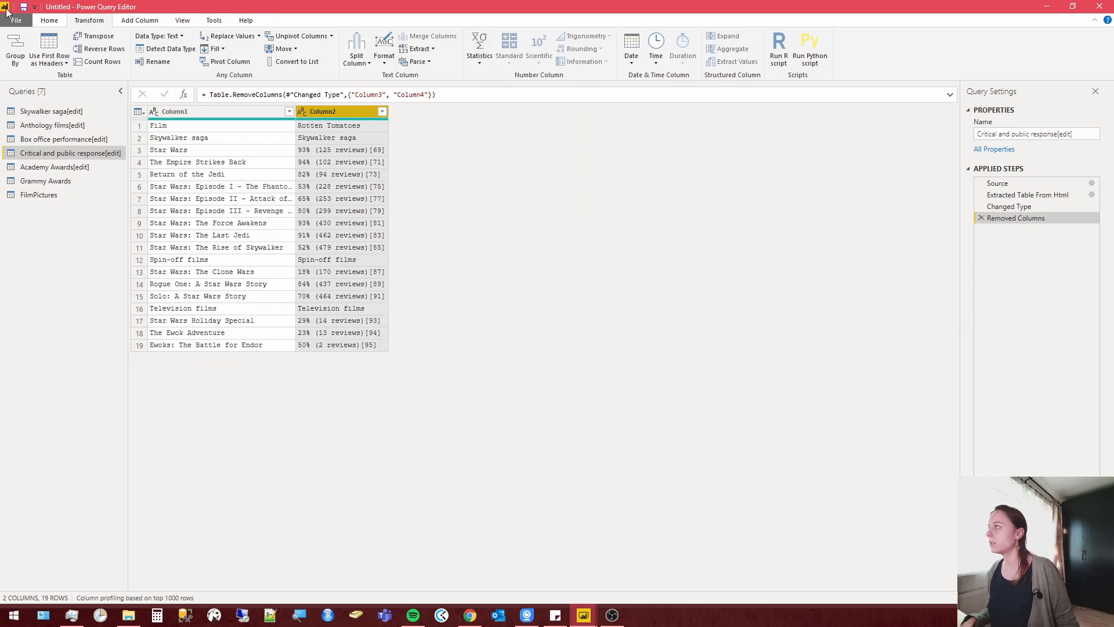
pyautogui.click(57, 20)
pyautogui.click(556, 51)
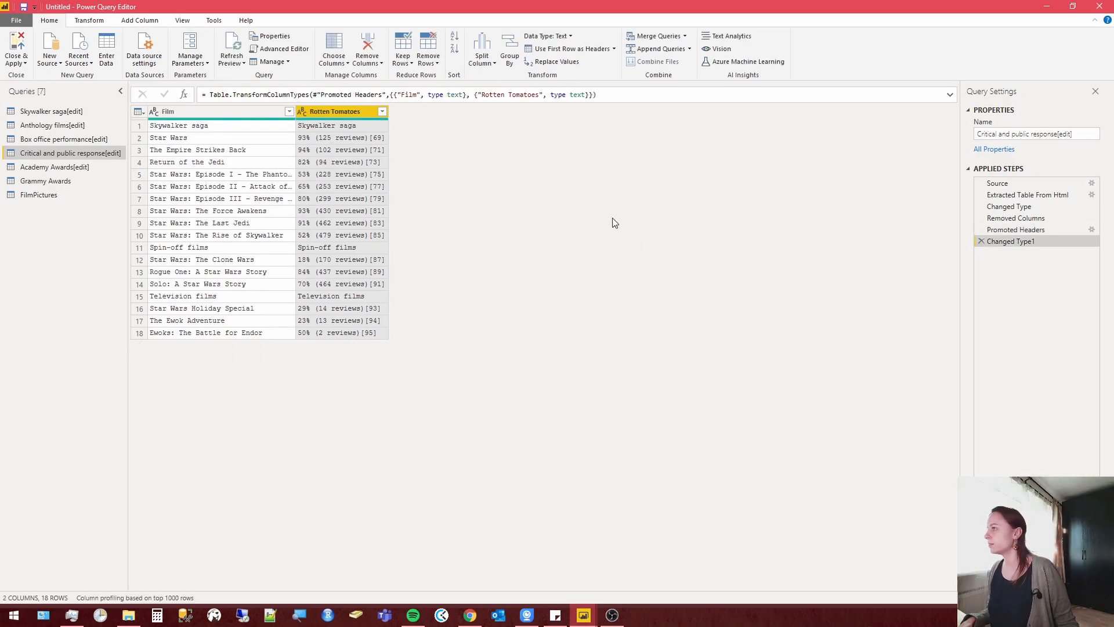
# Filter out the Skywalker saga, Spin-off films and Television films section rows using does-not-equal text filters.
pyautogui.click(184, 126)
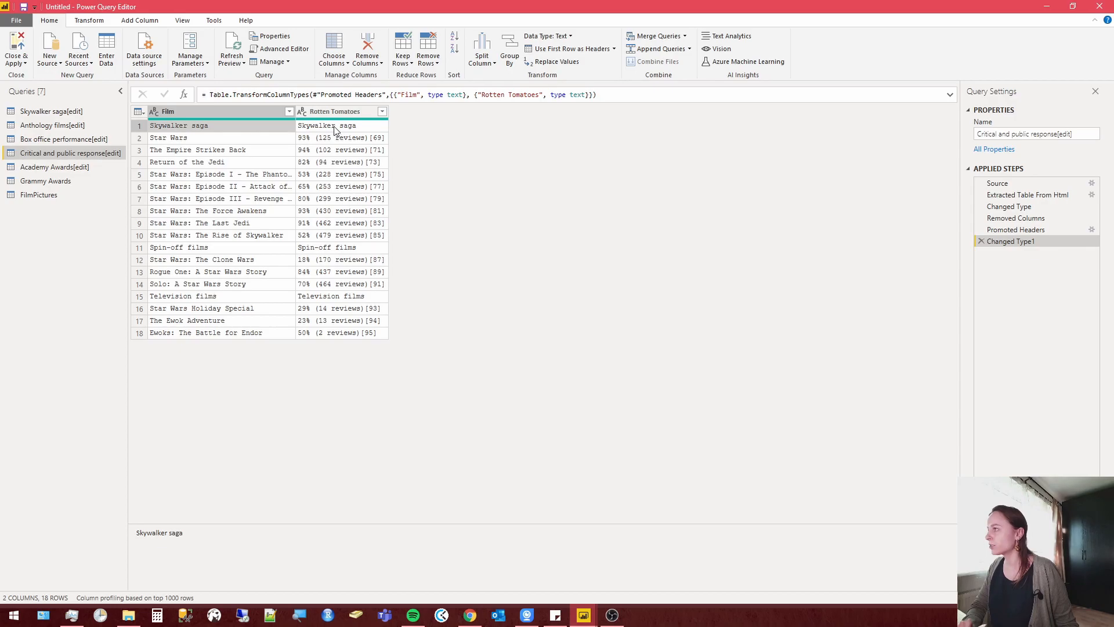
pyautogui.rightClick(230, 126)
pyautogui.moveTo(293, 148)
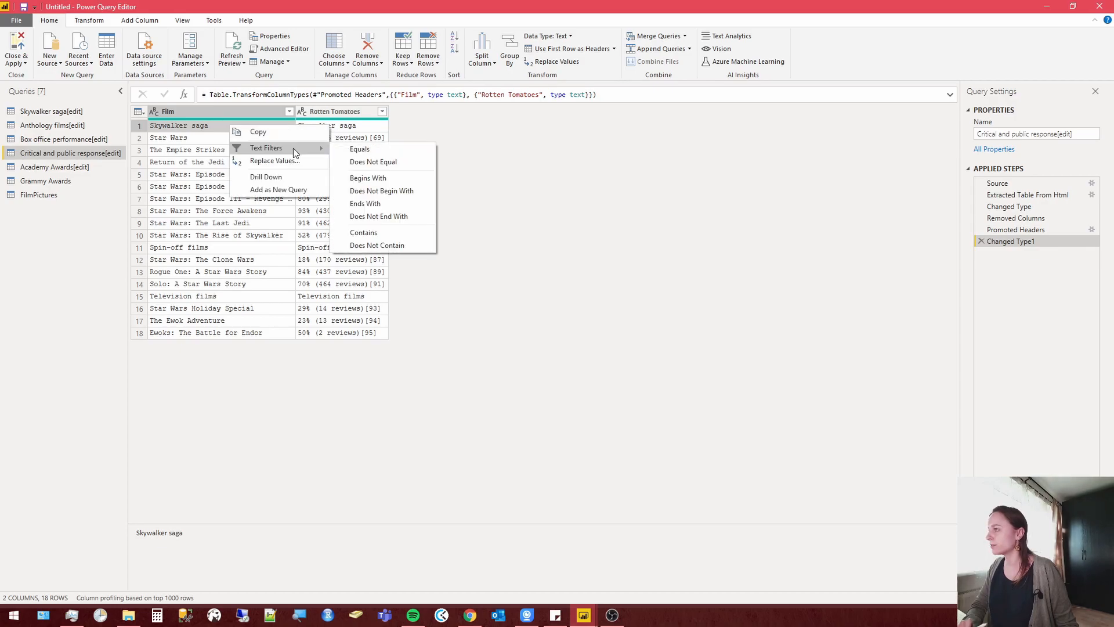
pyautogui.click(393, 163)
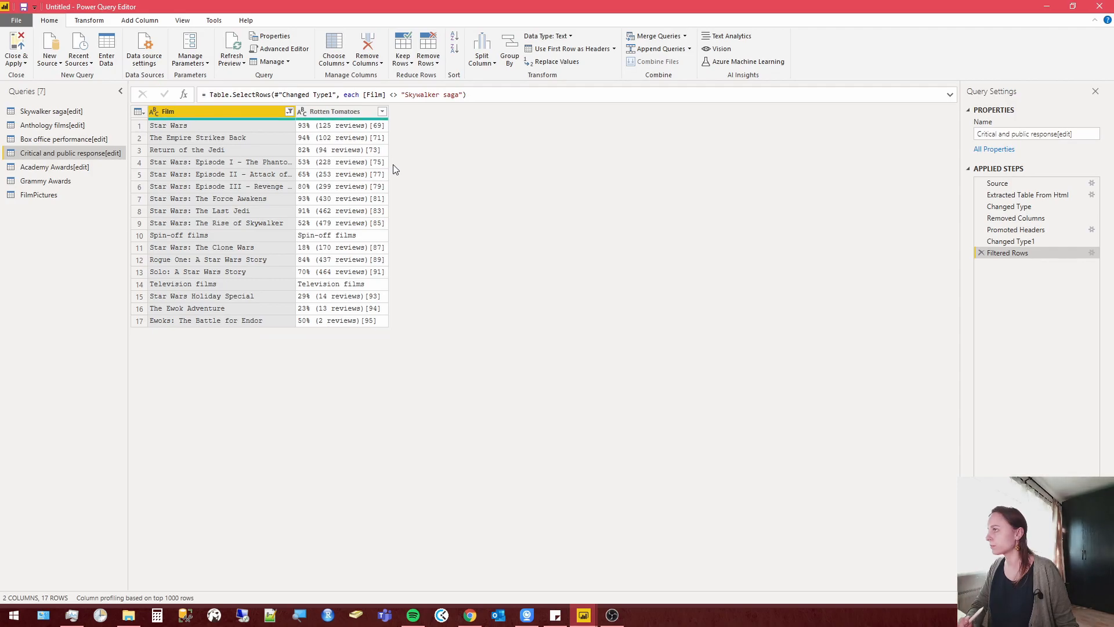
pyautogui.rightClick(345, 239)
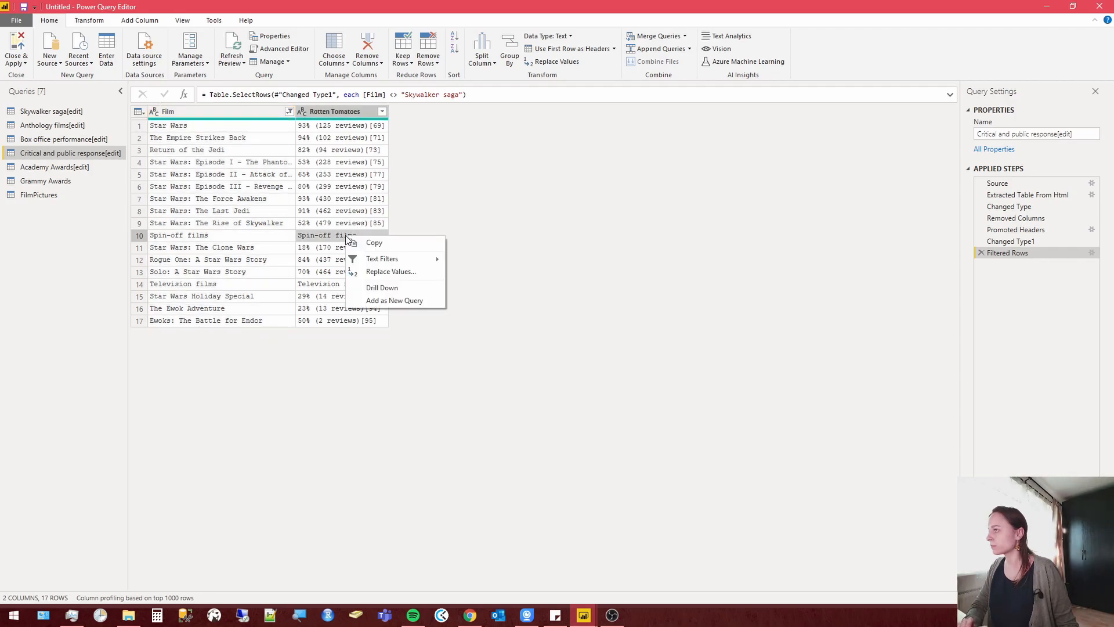
pyautogui.moveTo(411, 260)
pyautogui.click(491, 270)
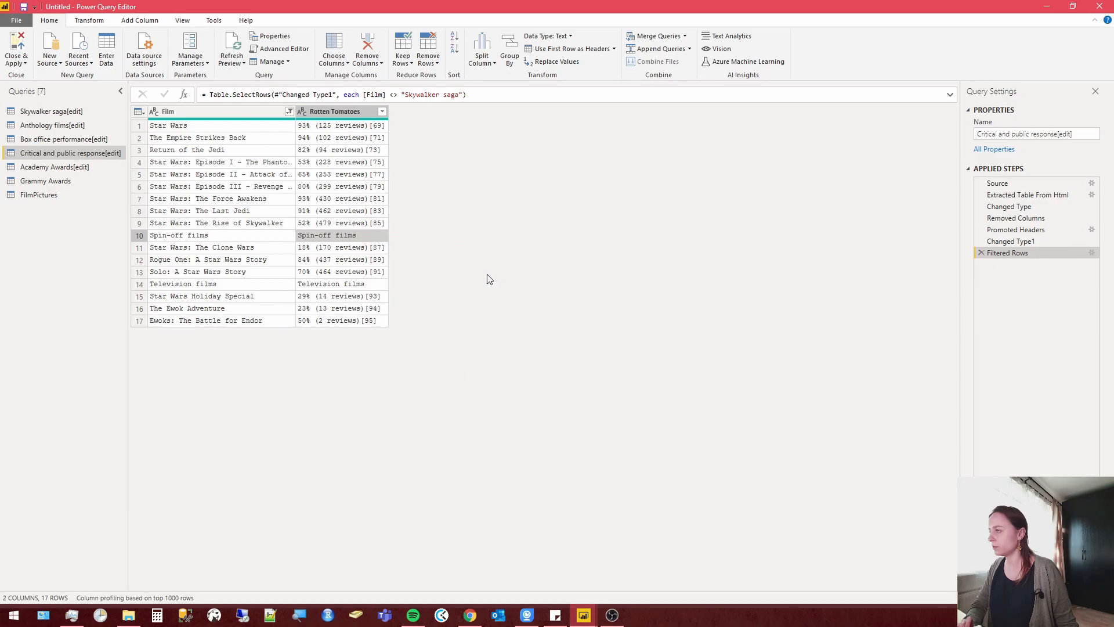
pyautogui.rightClick(356, 274)
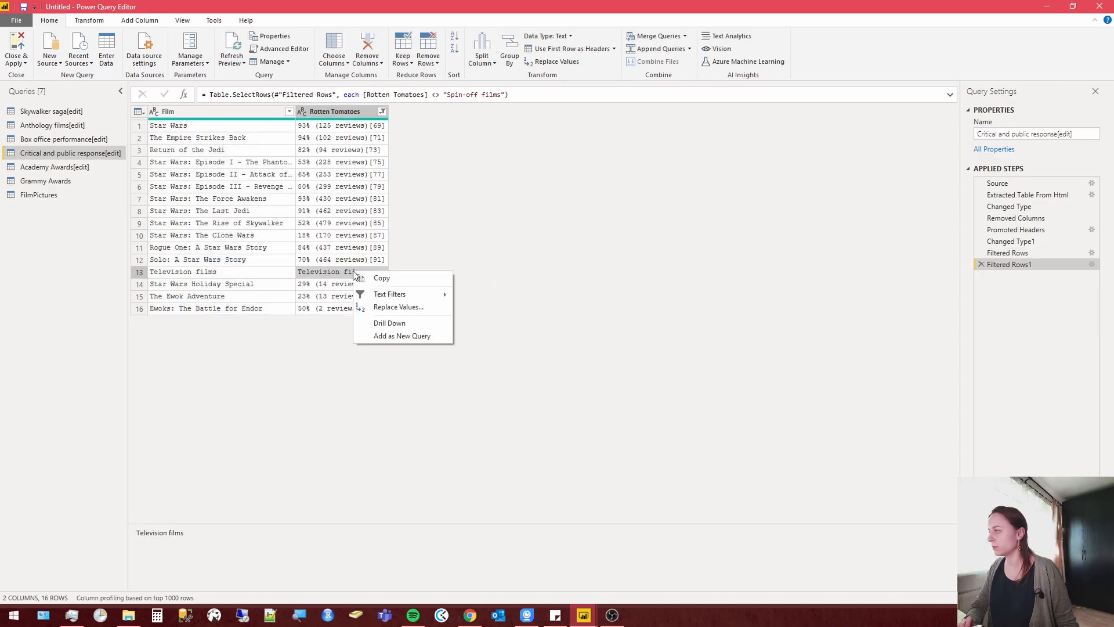
pyautogui.moveTo(428, 296)
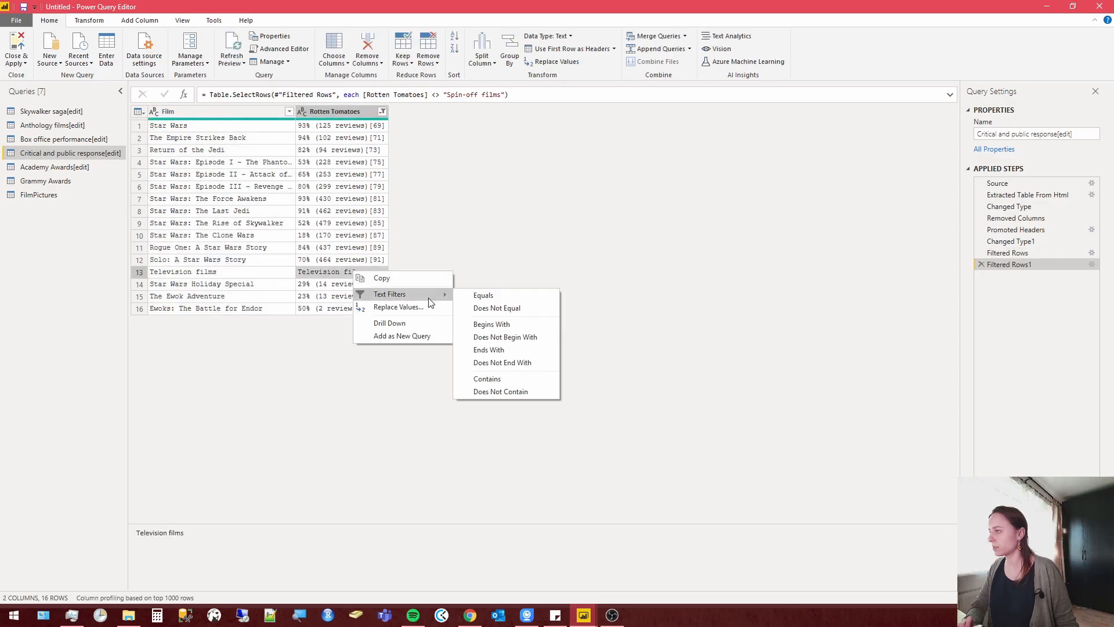
pyautogui.click(488, 308)
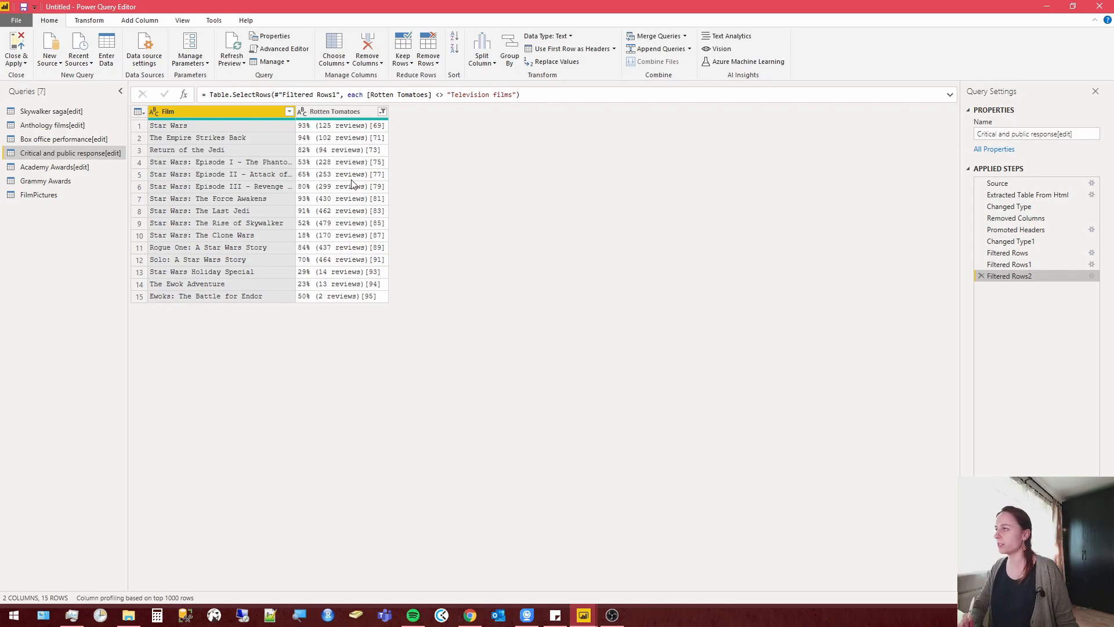
# Split the Rotten Tomatoes column by the space delimiter at each occurrence.
pyautogui.rightClick(346, 114)
pyautogui.moveTo(461, 280)
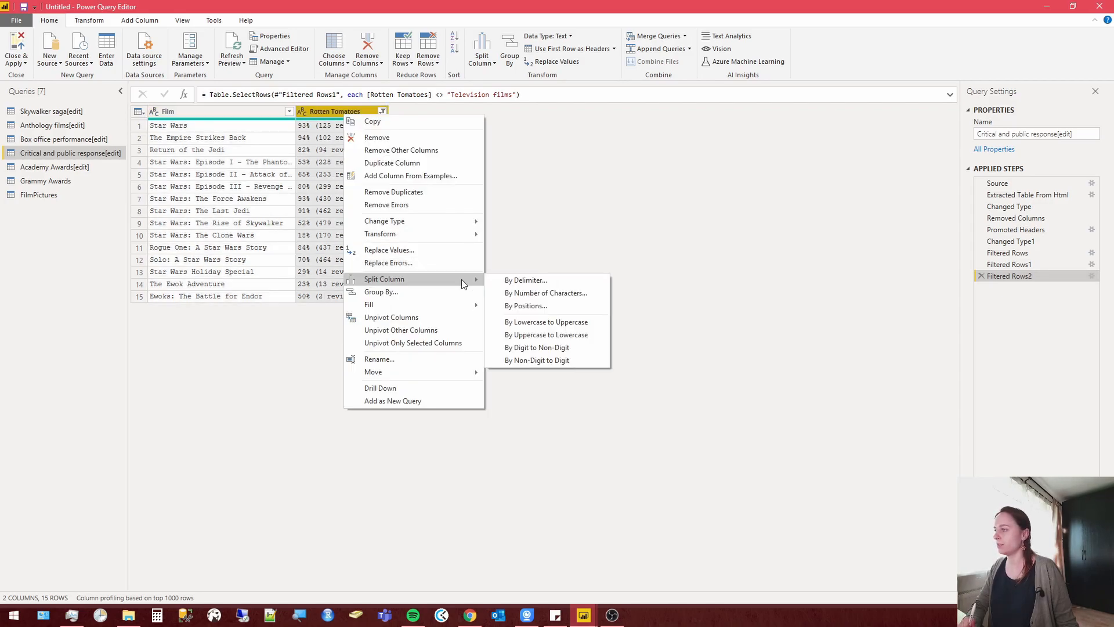
pyautogui.click(533, 283)
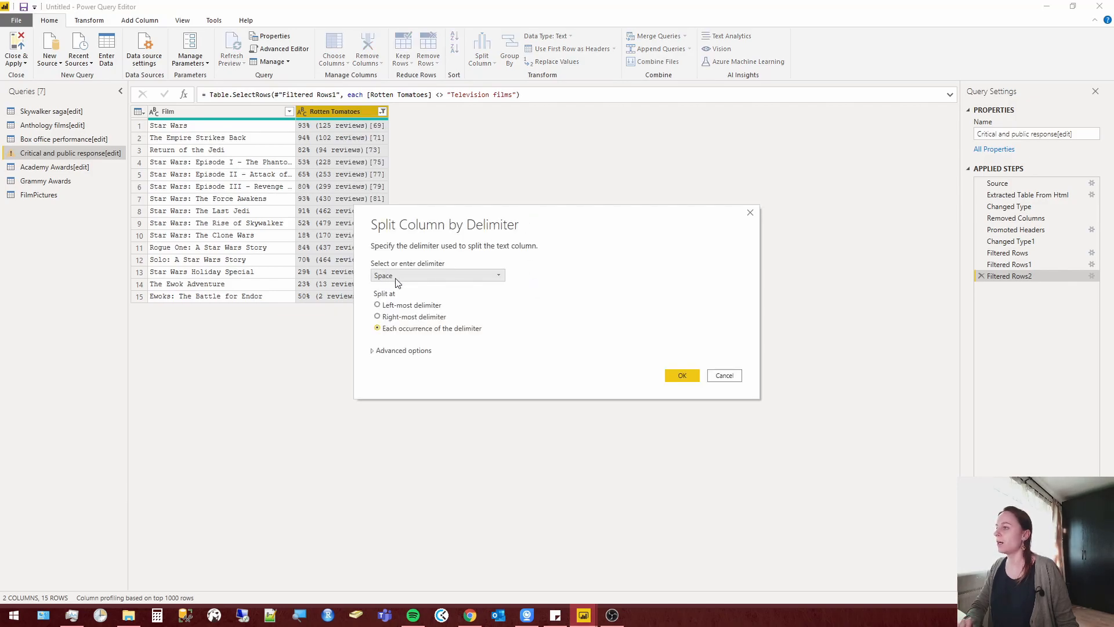
pyautogui.click(680, 376)
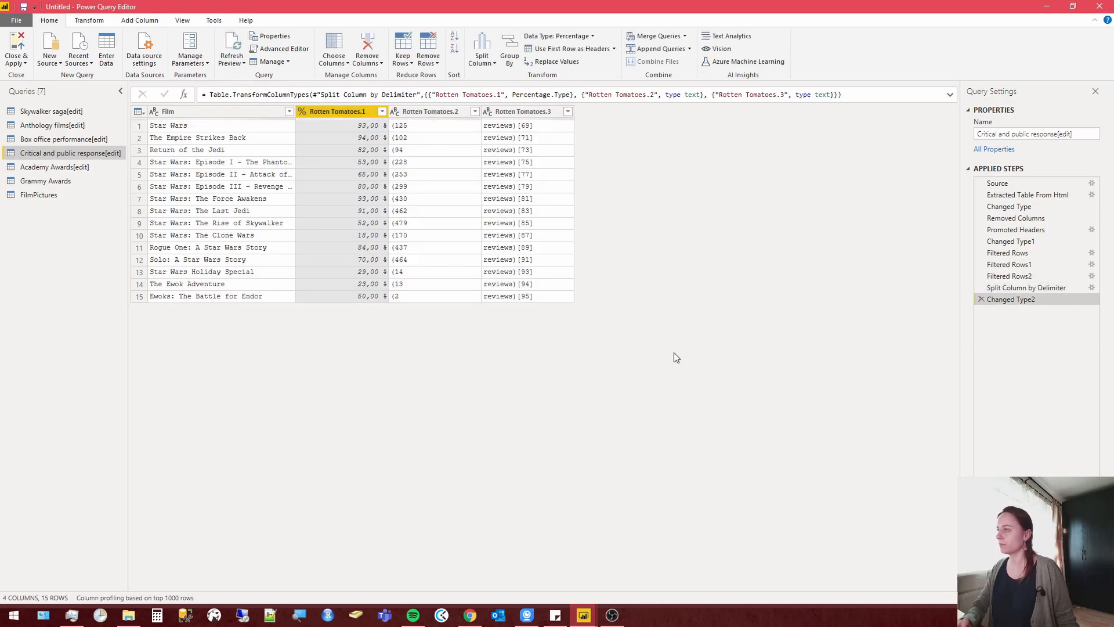
# Rename the Rotten Tomatoes.1 column as Score.
pyautogui.rightClick(343, 115)
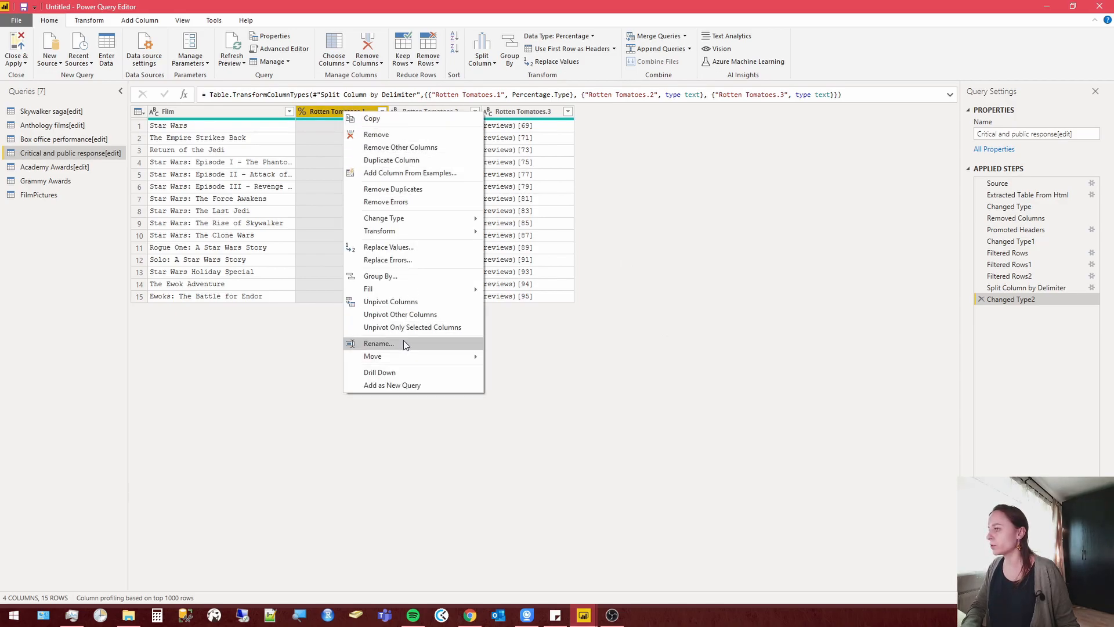
pyautogui.click(403, 341)
pyautogui.click(372, 112)
pyautogui.moveTo(372, 111); pyautogui.dragTo(240, 90)
pyautogui.write('Score')
pyautogui.press('Return')
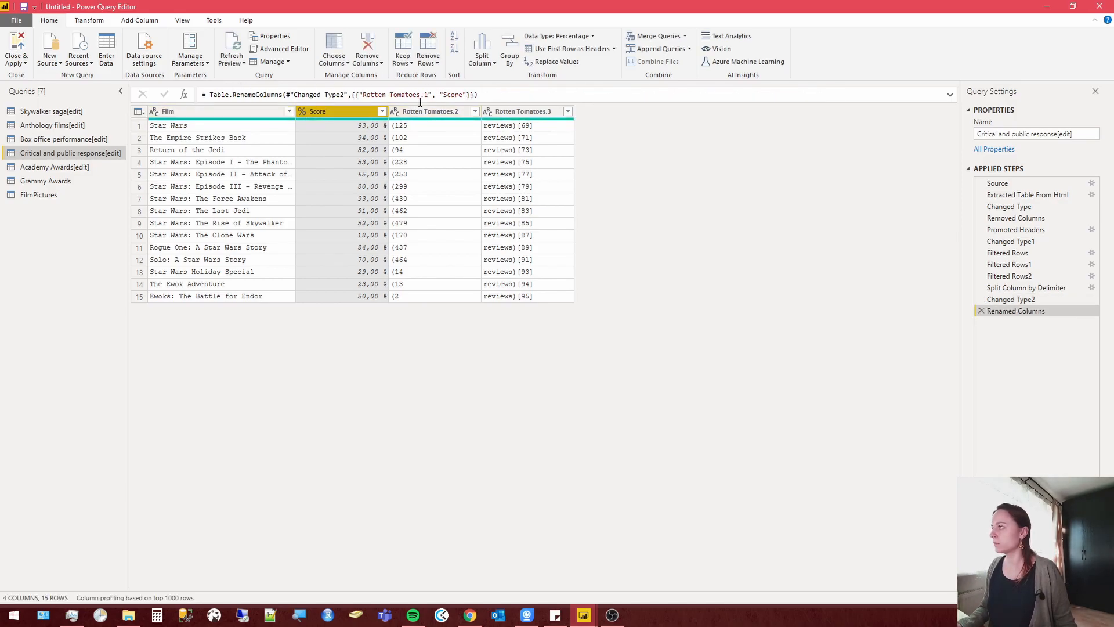
# Rename the Rotten Tomatoes.2 column as Reviews.
pyautogui.rightClick(428, 116)
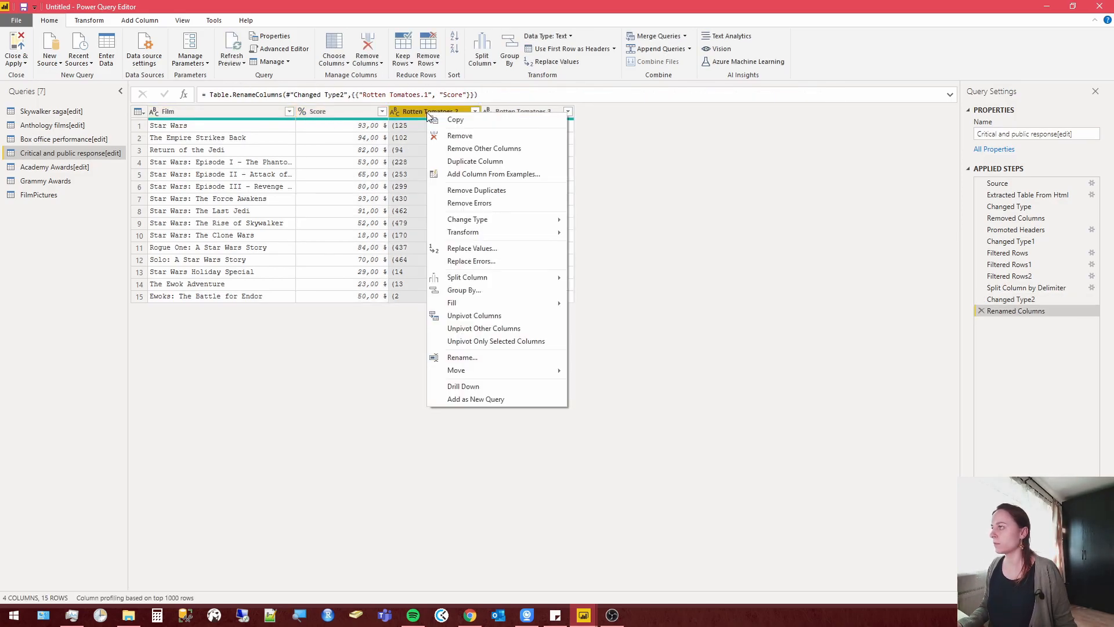
pyautogui.click(482, 354)
pyautogui.write('Reviews')
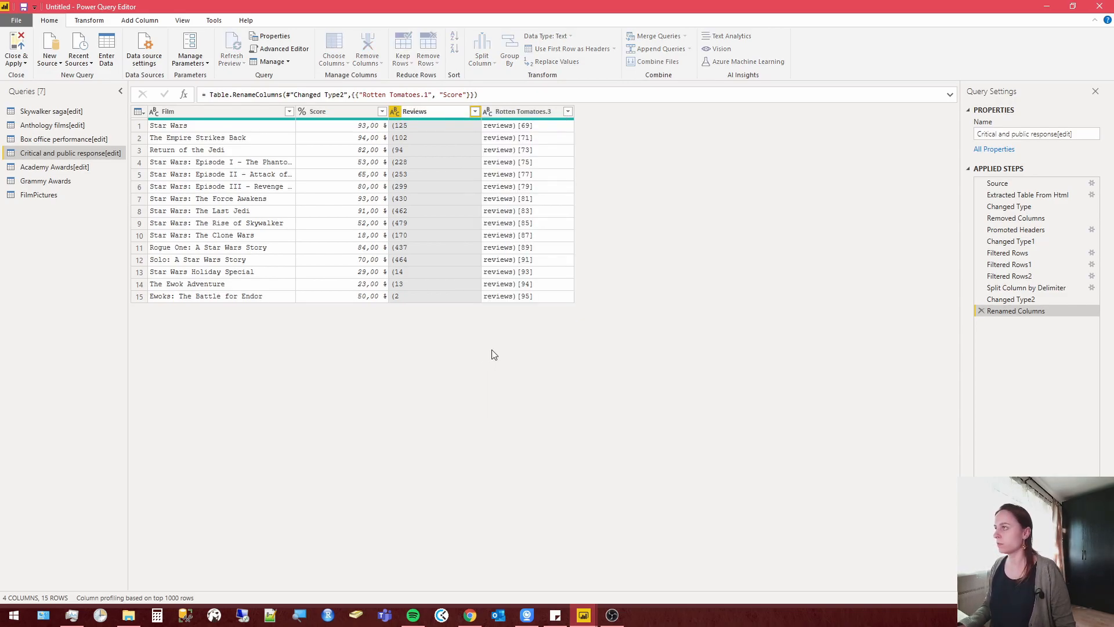
pyautogui.press('Return')
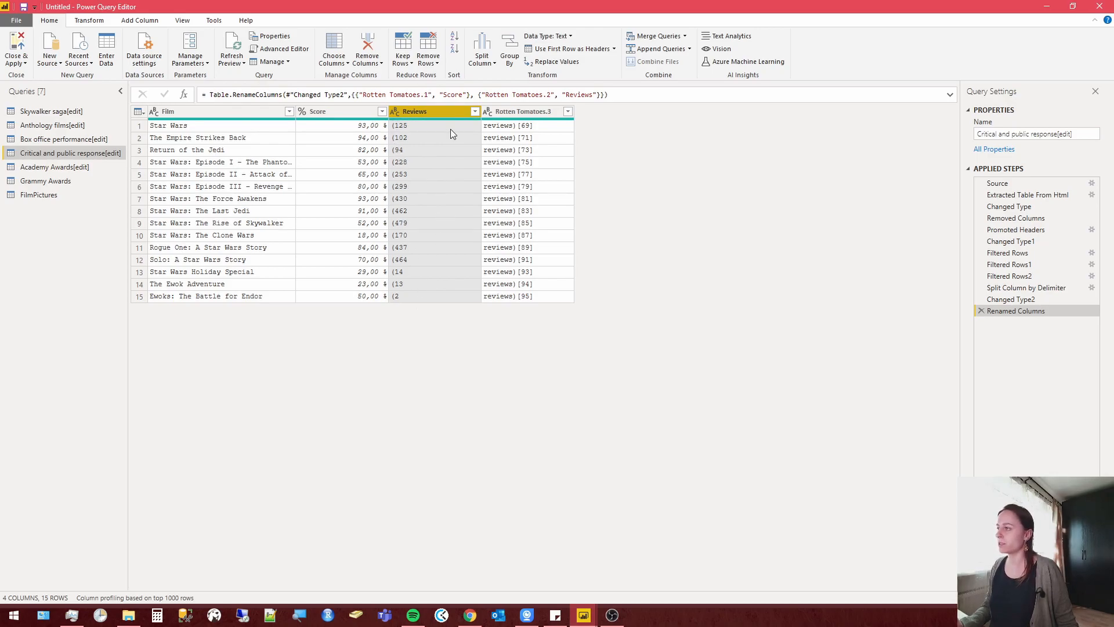
# Replace the opening parenthesis "(" in the Reviews column with nothing and remove the Rotten Tomatoes.3 column.
pyautogui.rightClick(443, 113)
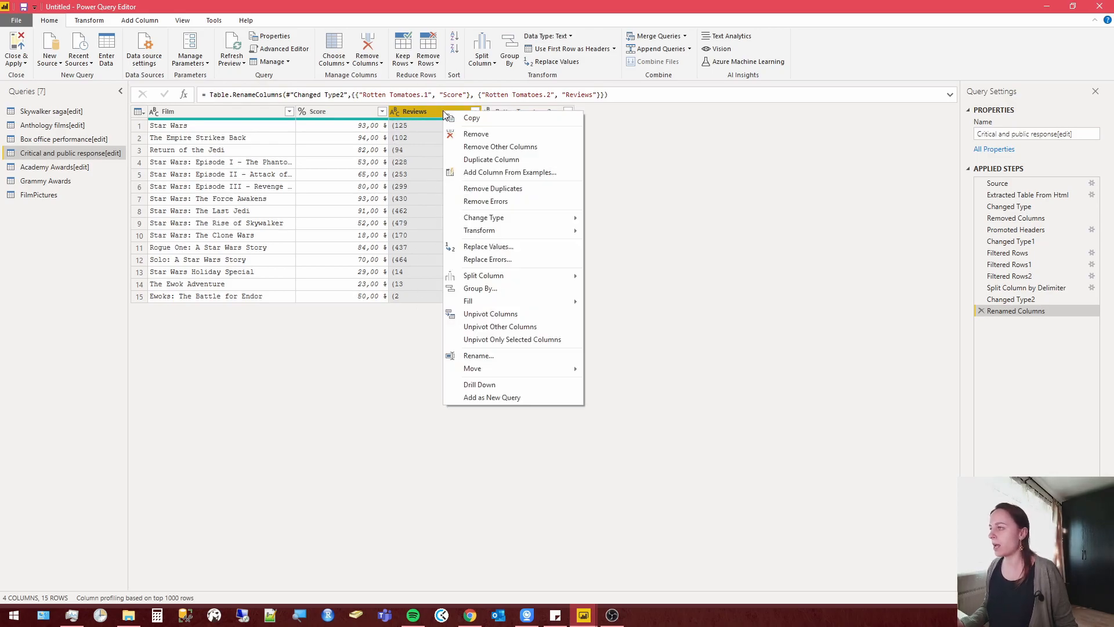
pyautogui.click(512, 245)
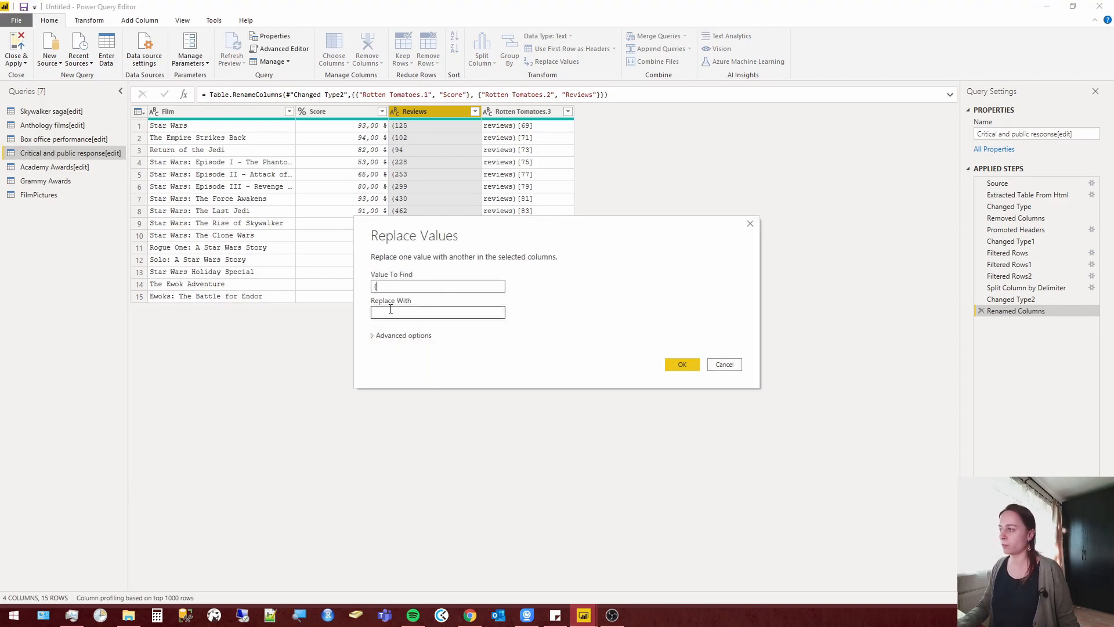
pyautogui.click(682, 365)
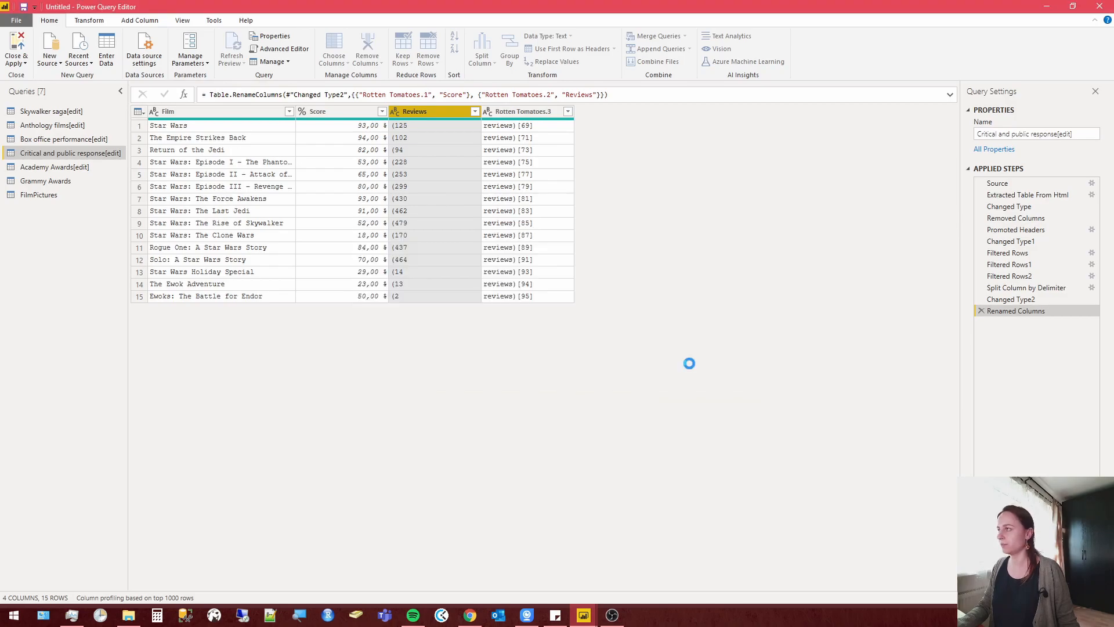
pyautogui.rightClick(526, 111)
pyautogui.click(551, 132)
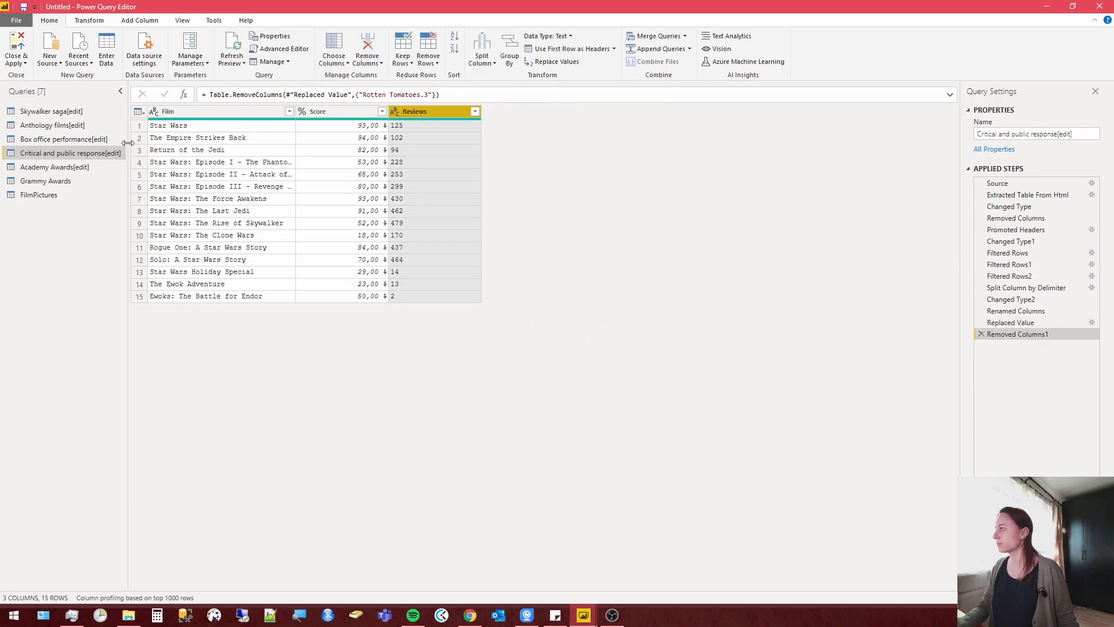
# Promote the first row to headers in the Anthology films[edit] query.
pyautogui.click(66, 139)
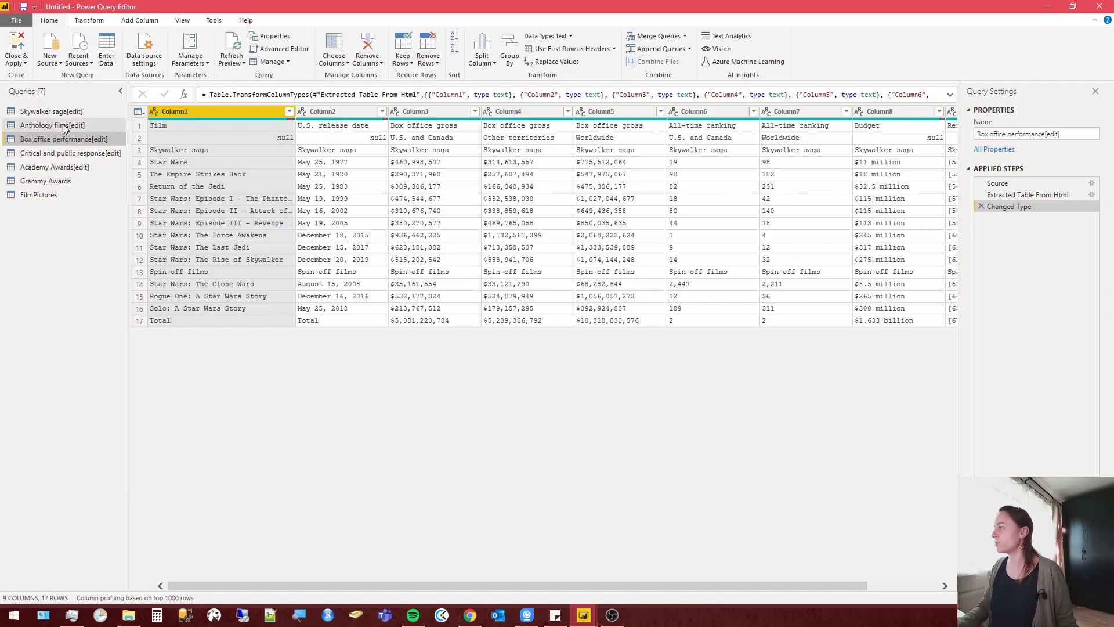
pyautogui.click(65, 126)
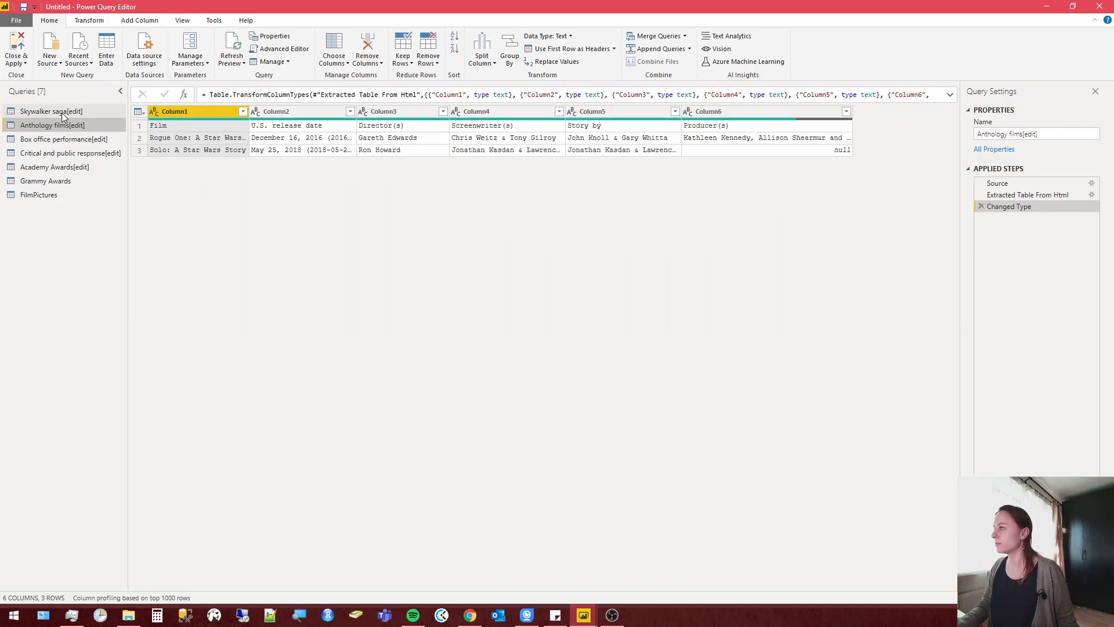
pyautogui.click(566, 50)
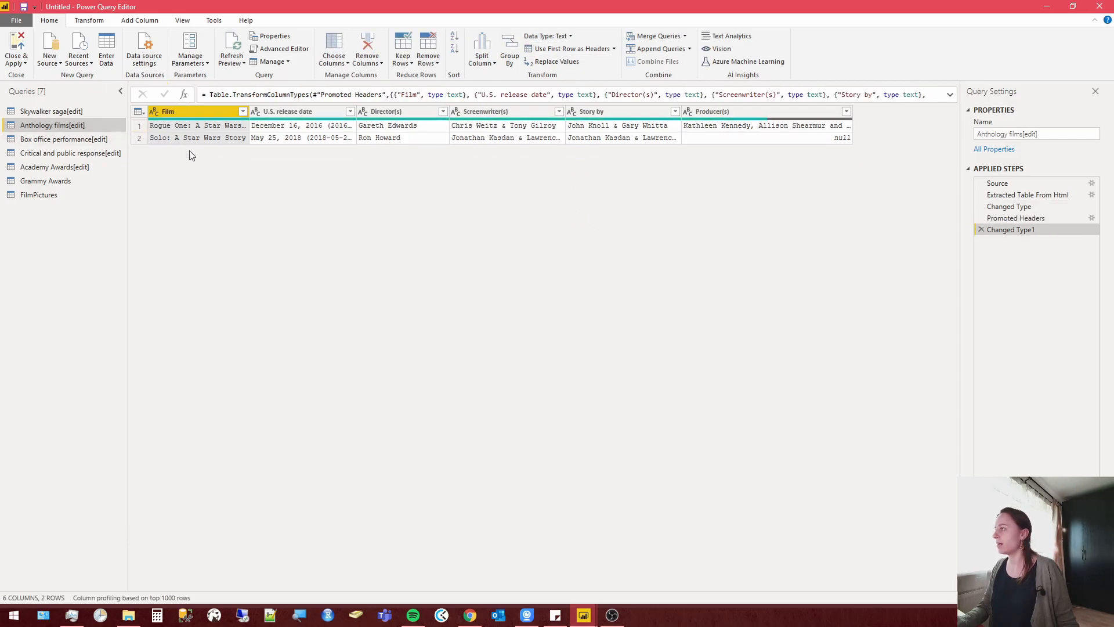
# In Skywalker saga[edit], exclude the Original trilogy, Prequel trilogy and Sequel trilogy rows with does-not-equal filters on Column2 and promote the first row to headers.
pyautogui.click(63, 111)
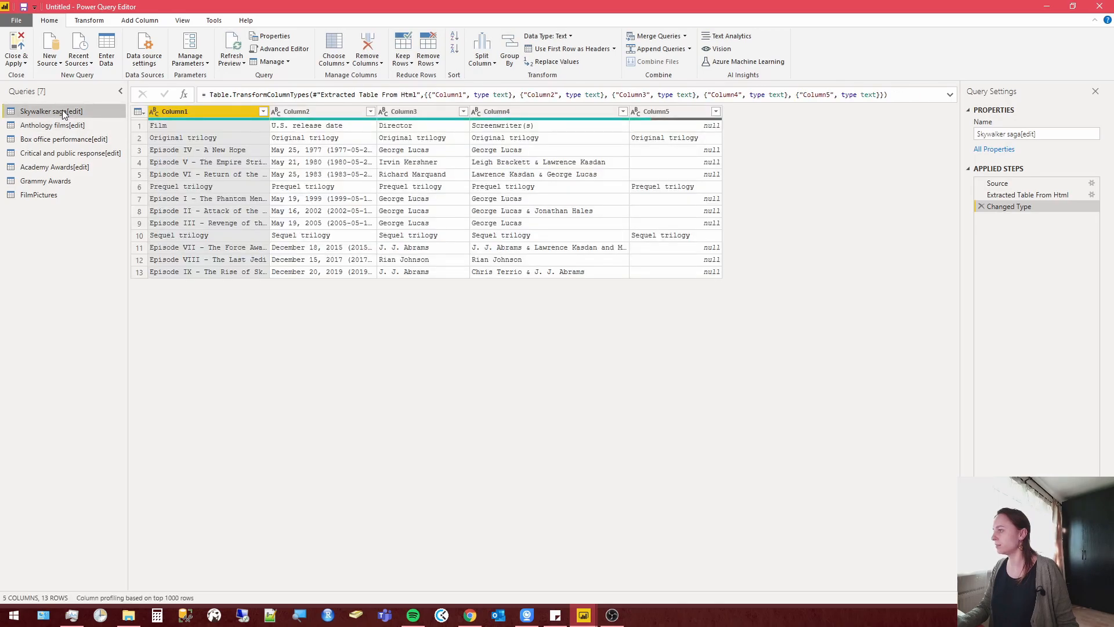
pyautogui.rightClick(323, 140)
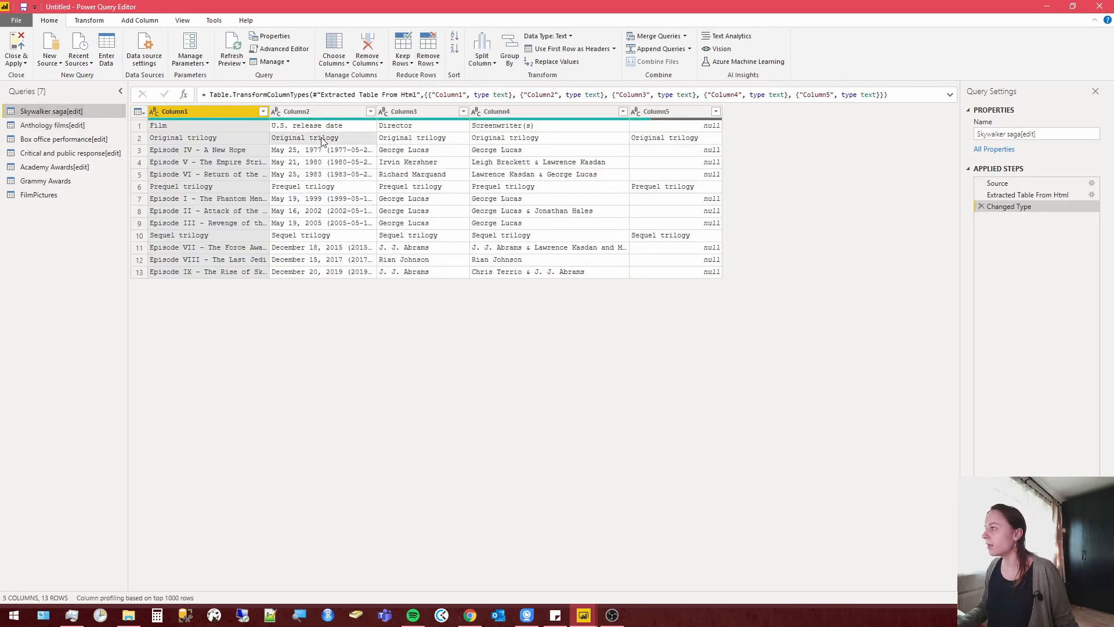
pyautogui.moveTo(396, 162)
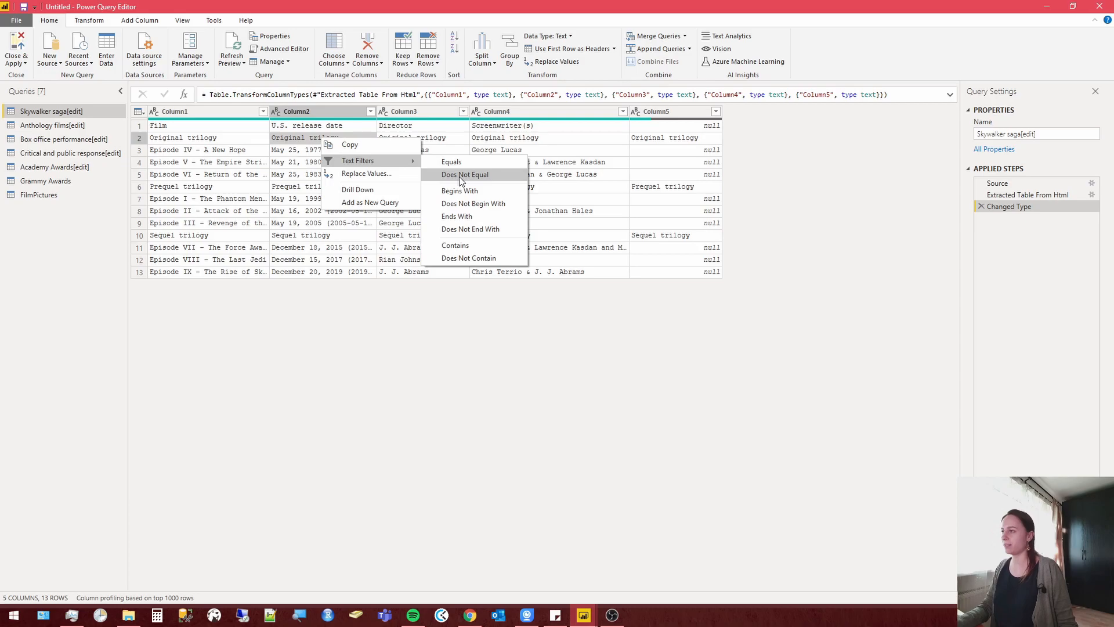
pyautogui.click(459, 177)
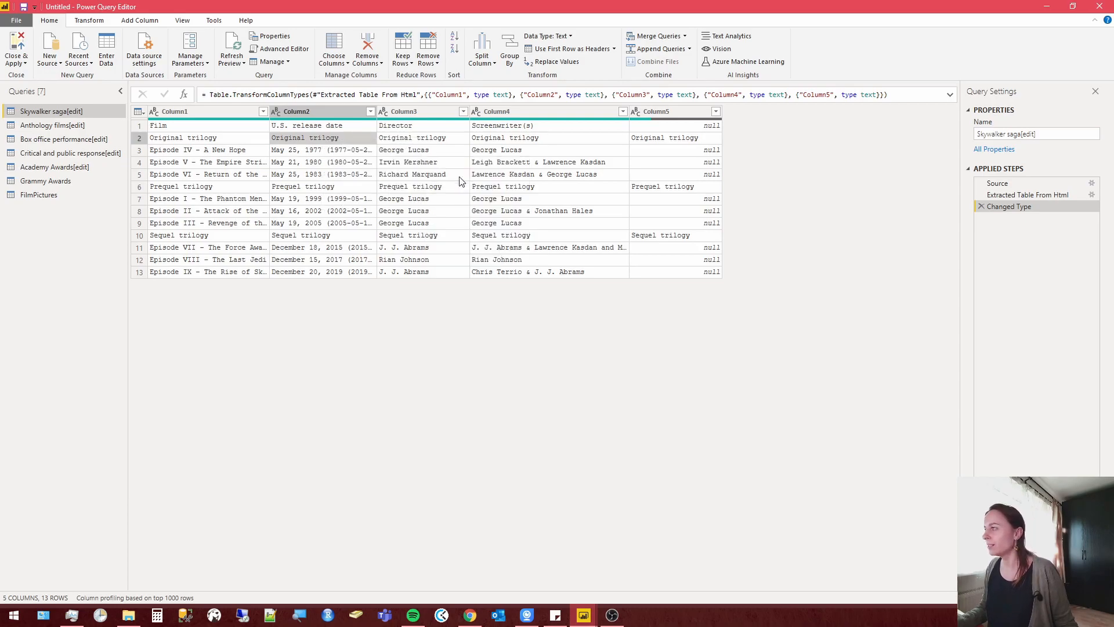
pyautogui.rightClick(323, 175)
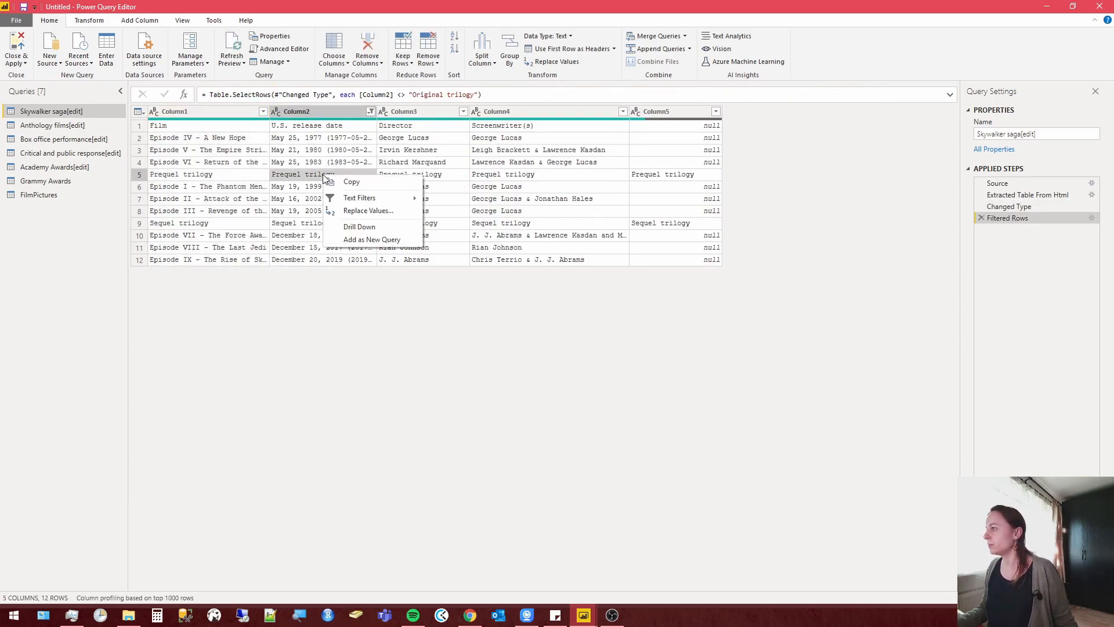
pyautogui.moveTo(396, 197)
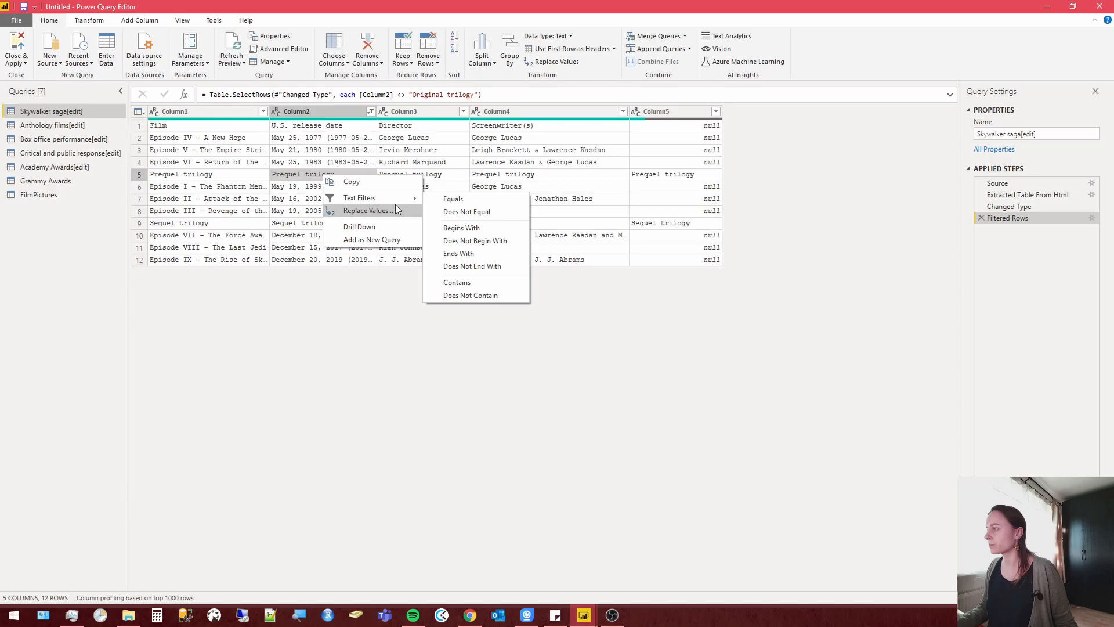
pyautogui.click(461, 212)
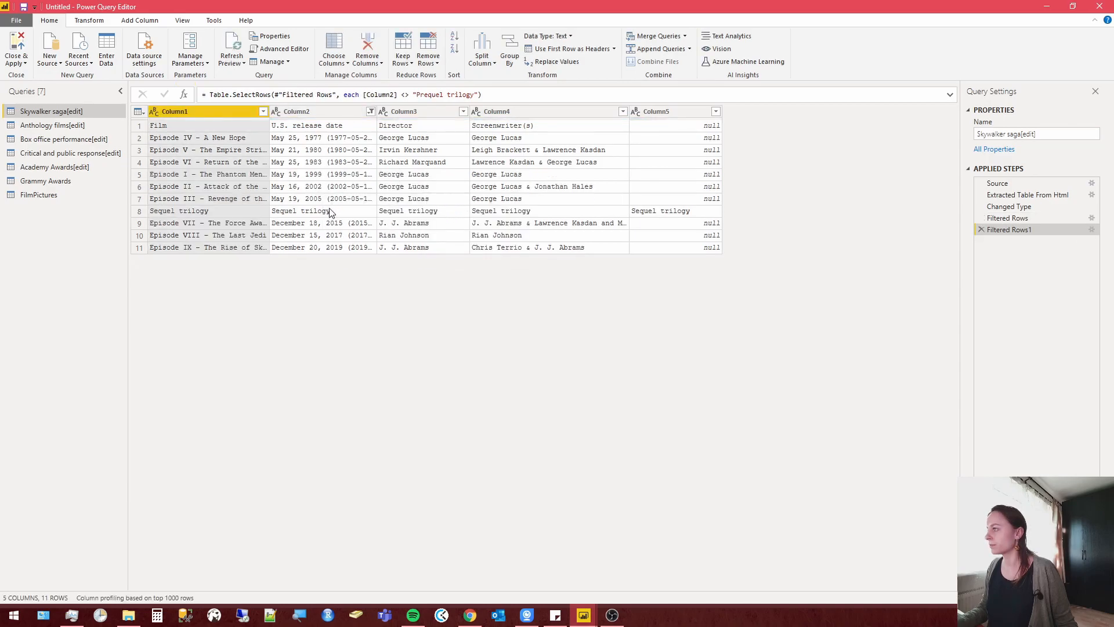
pyautogui.rightClick(329, 211)
pyautogui.moveTo(394, 230)
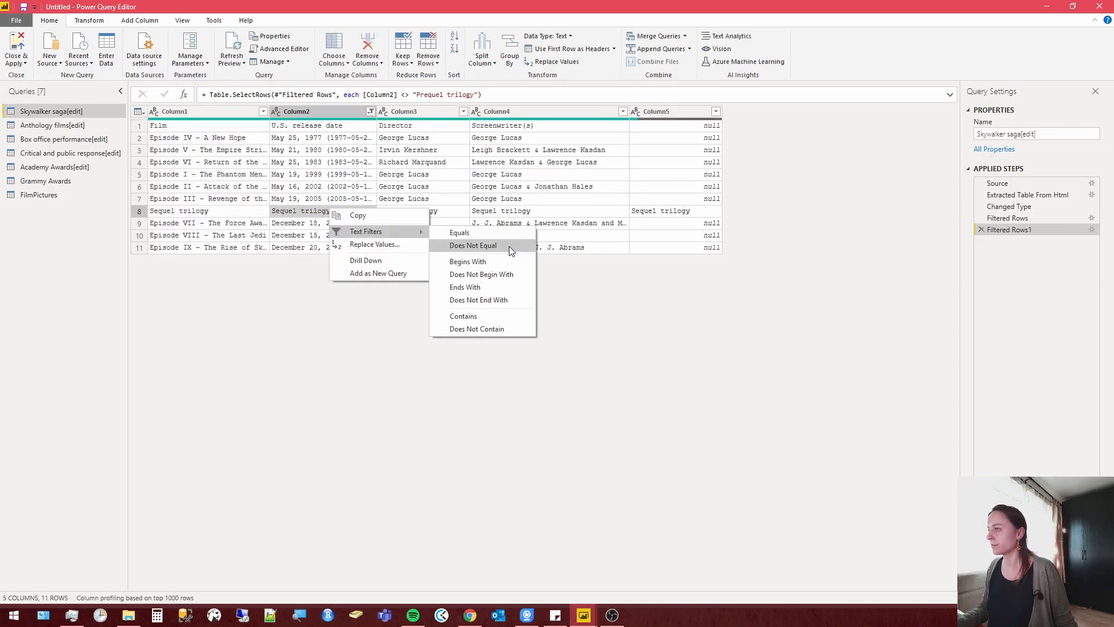
pyautogui.click(509, 247)
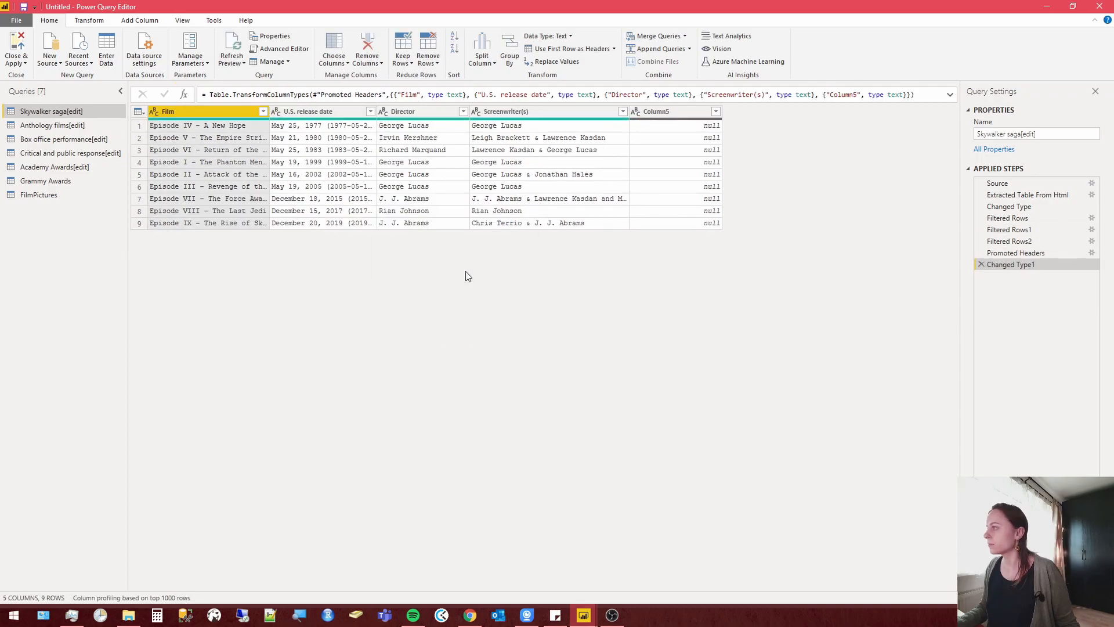
# Widen the U.S. release date column and remove the Column5 and Screenwriter(s) columns from Skywalker saga[edit].
pyautogui.moveTo(377, 111); pyautogui.dragTo(435, 110)
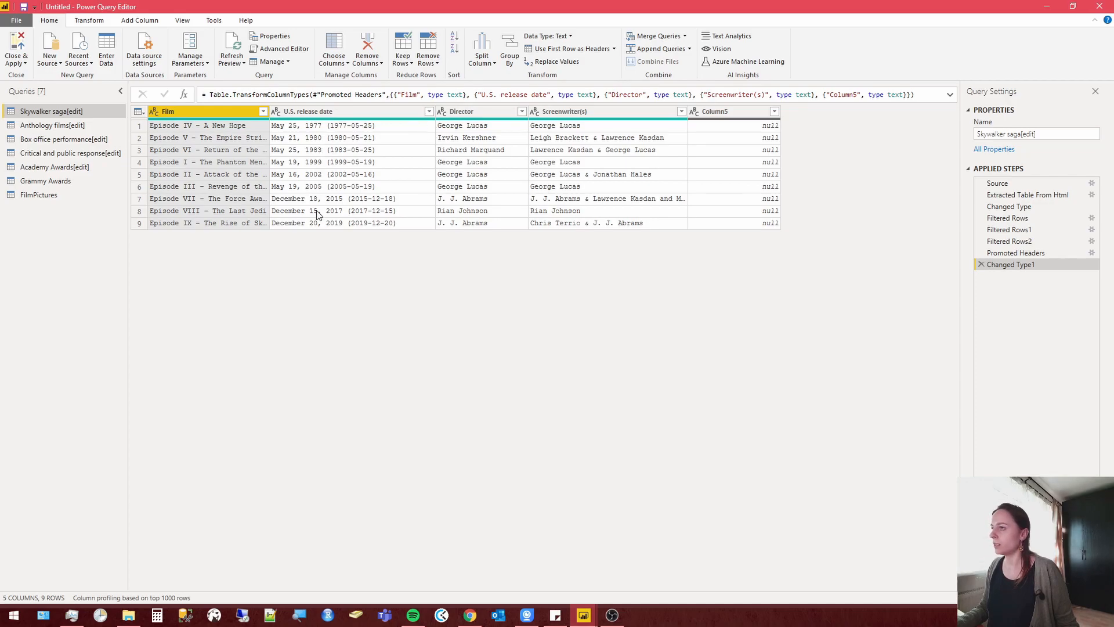
pyautogui.rightClick(723, 111)
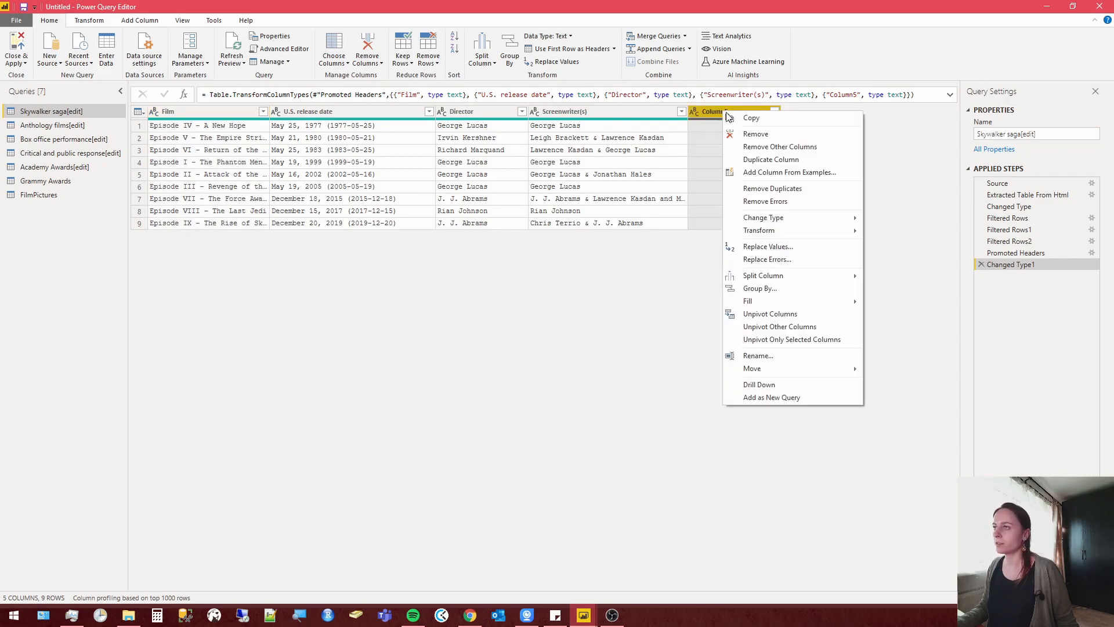
pyautogui.click(756, 134)
pyautogui.rightClick(579, 111)
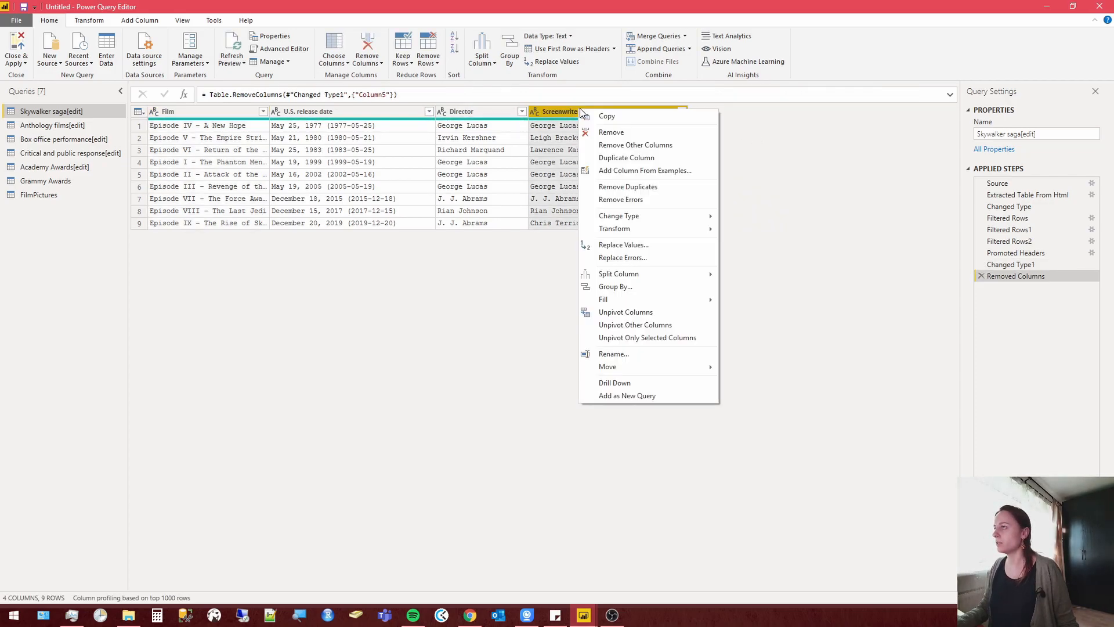
pyautogui.click(619, 132)
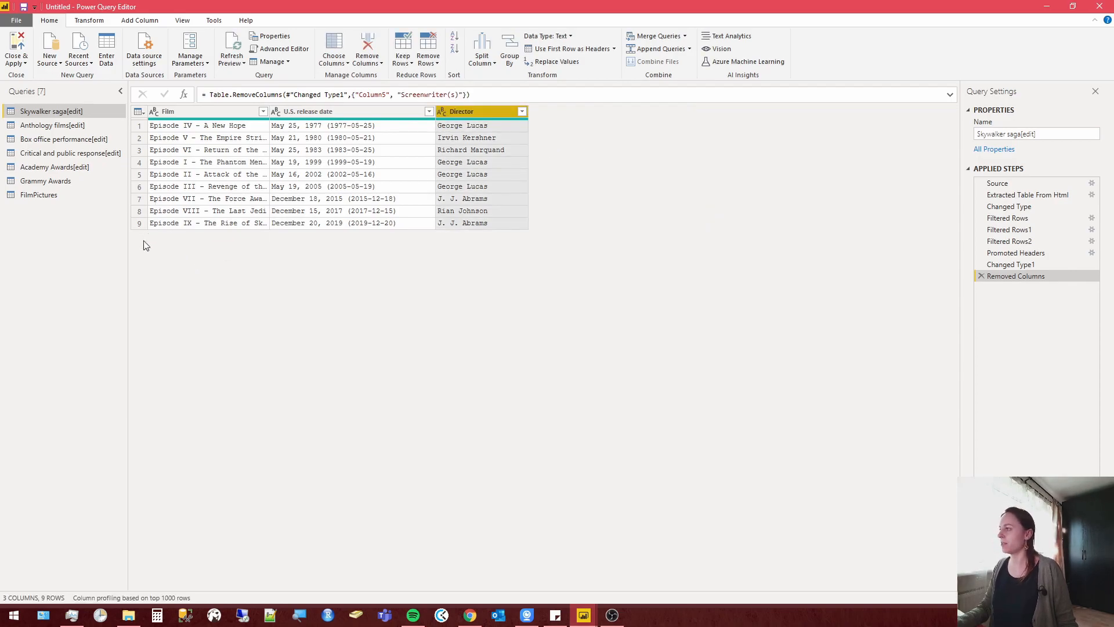
# Append Anthology films[edit] to Skywalker saga[edit] as a new query.
pyautogui.click(61, 124)
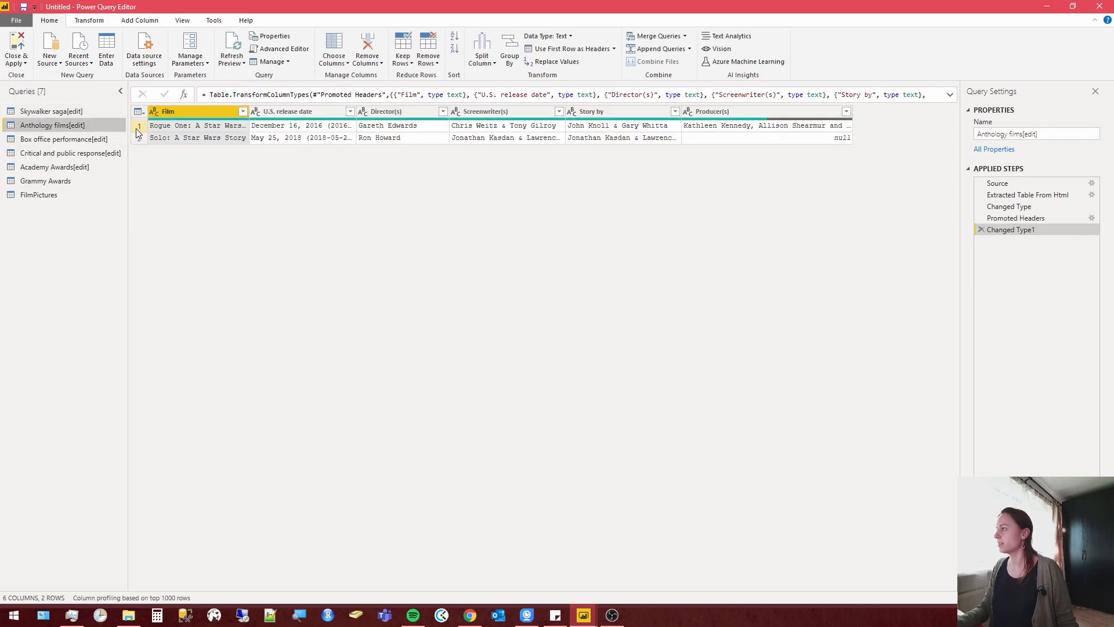
pyautogui.click(69, 112)
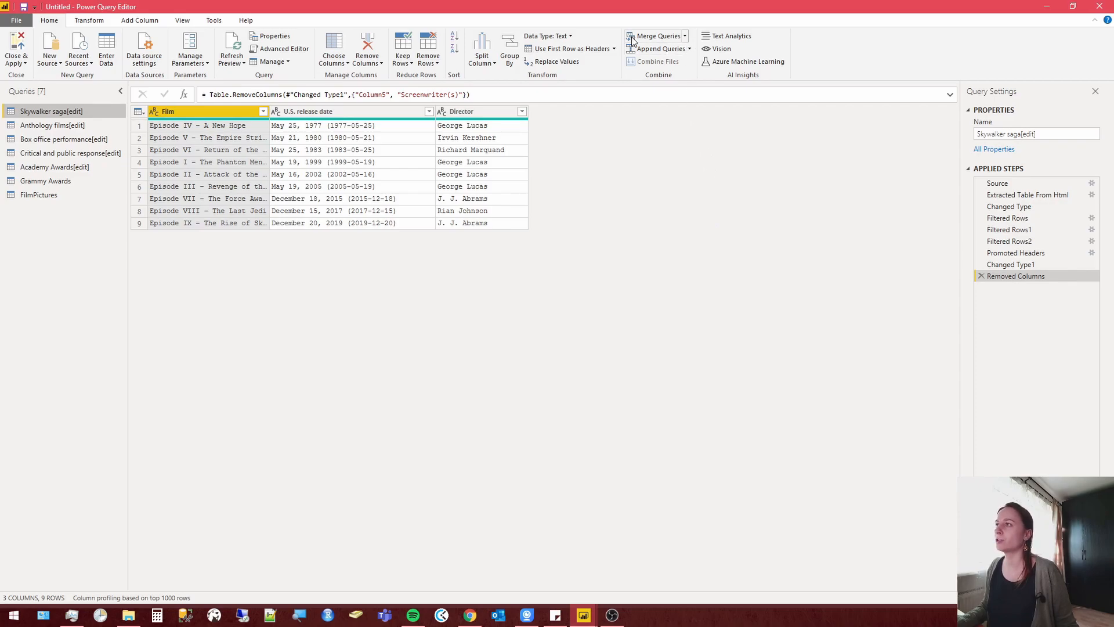
pyautogui.click(690, 51)
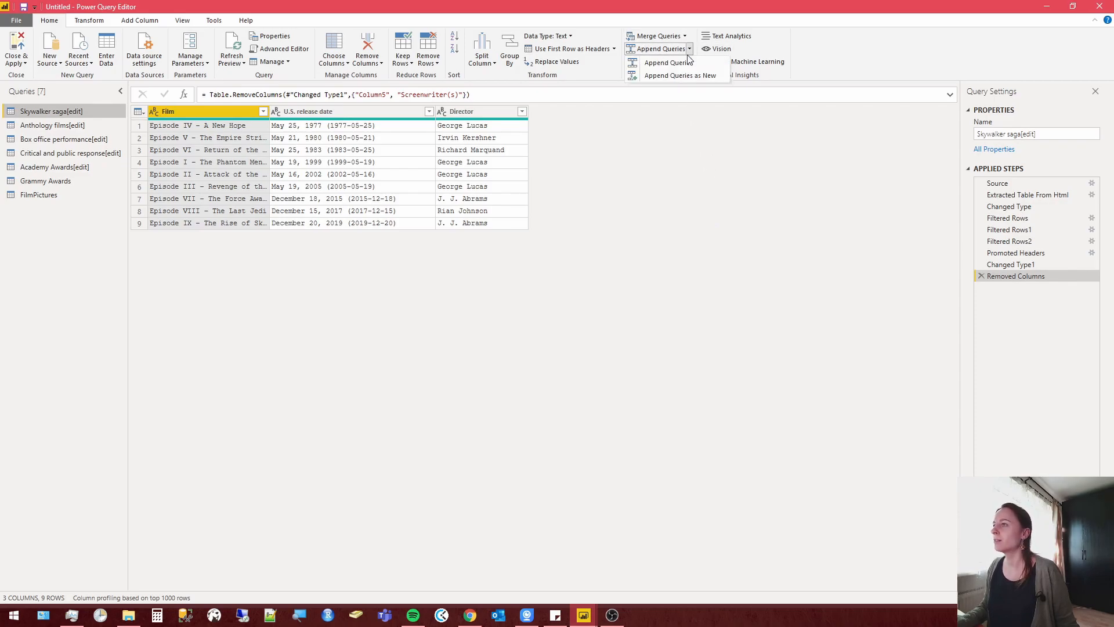
pyautogui.click(687, 76)
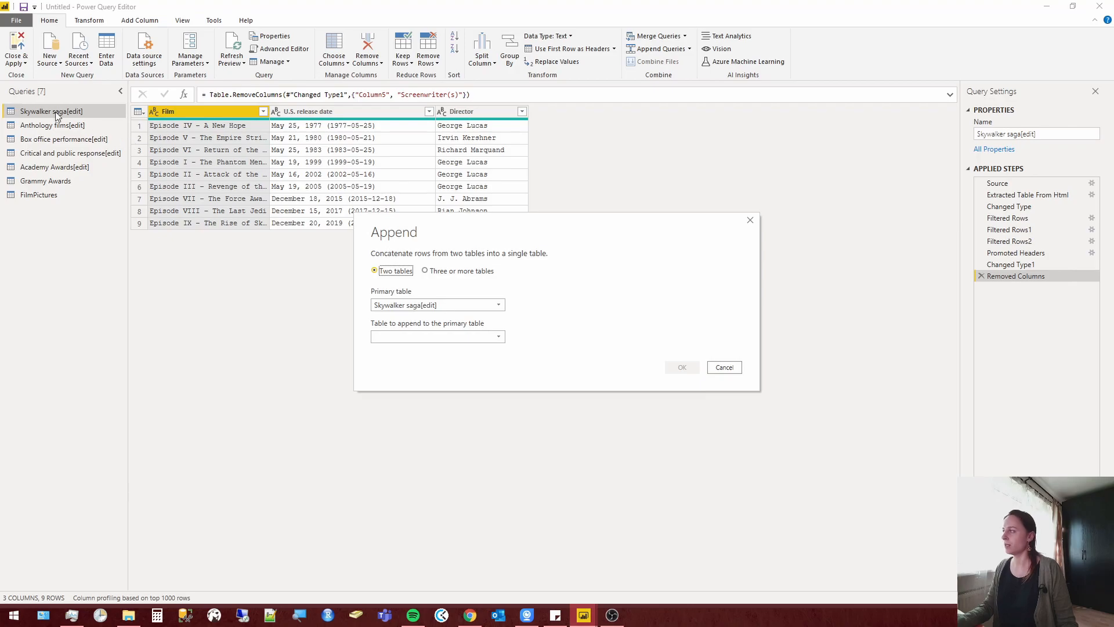
pyautogui.click(498, 337)
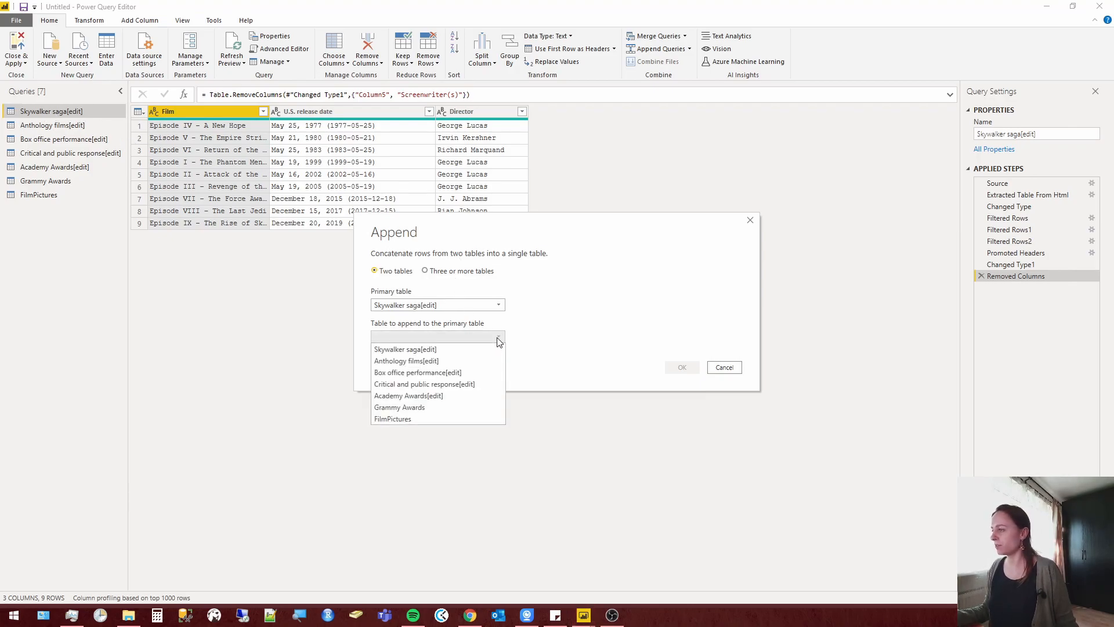
pyautogui.click(433, 361)
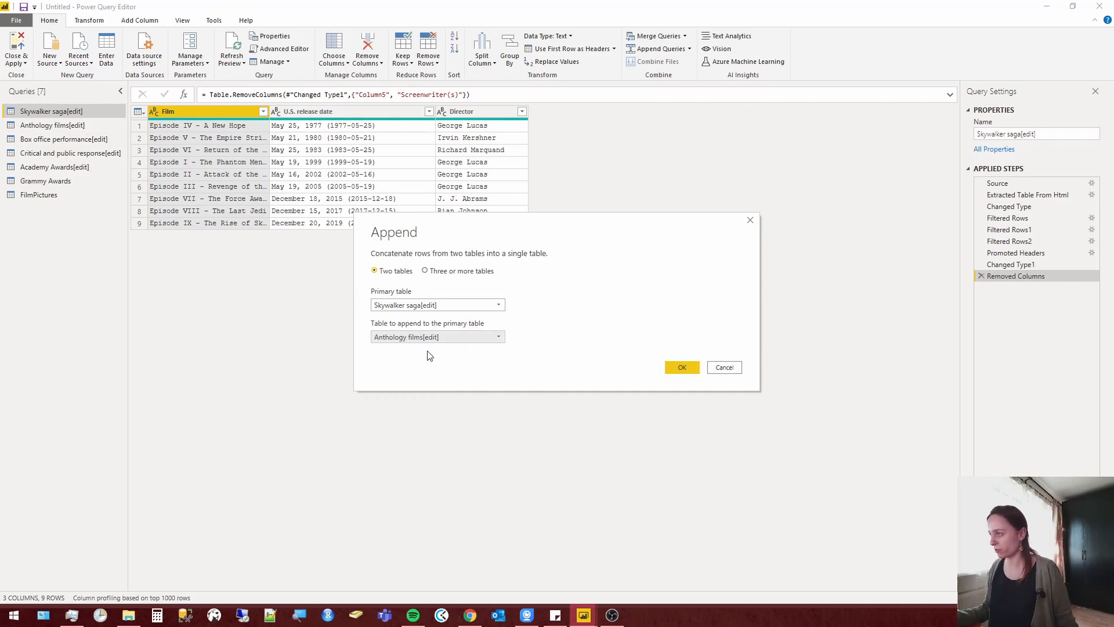
pyautogui.click(674, 365)
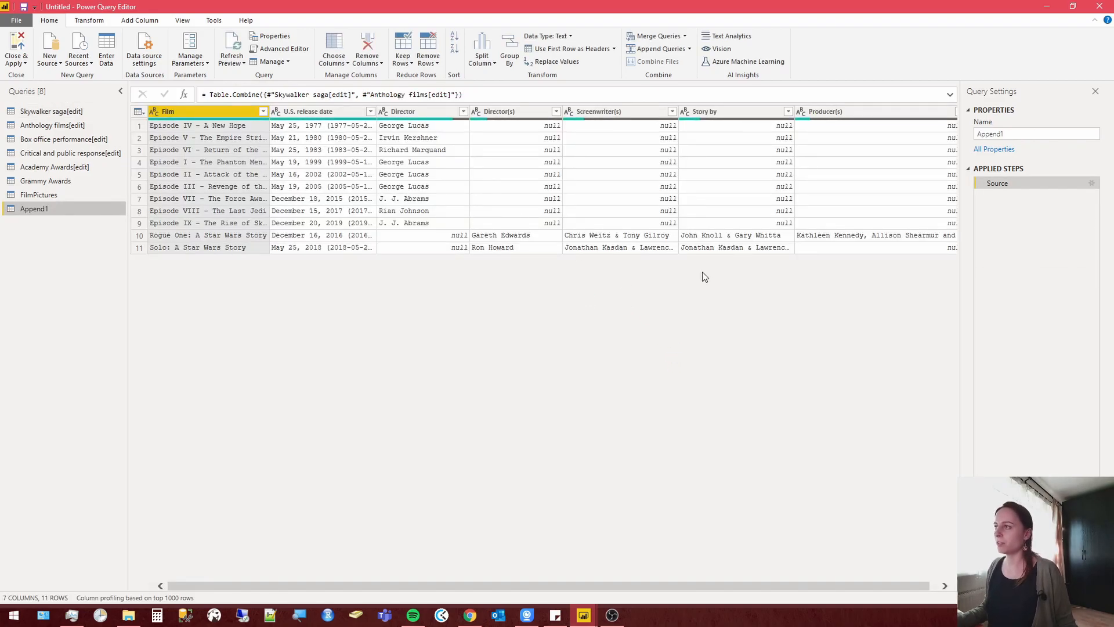
# Remove the Screenwriter(s), Story by and Producer(s) columns from the Anthology films[edit] query.
pyautogui.click(56, 125)
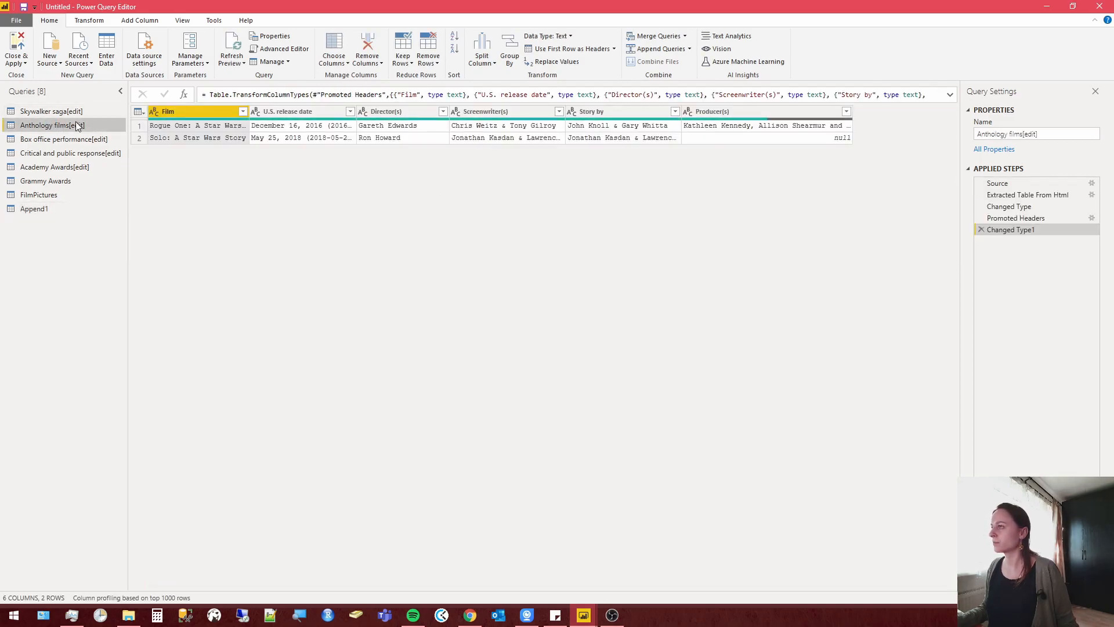
pyautogui.click(735, 112)
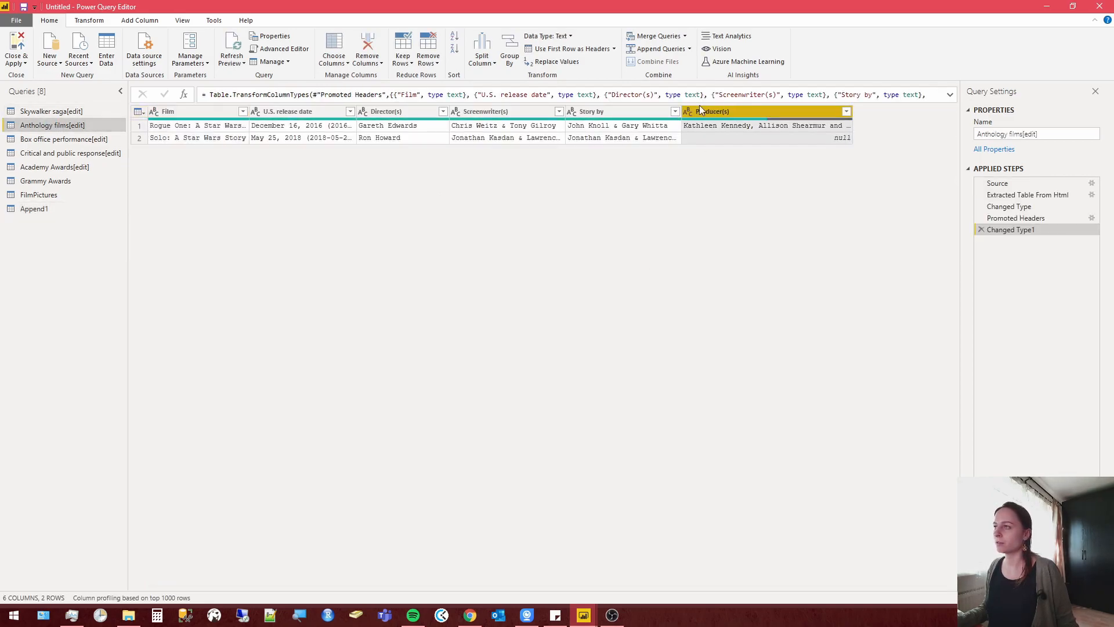
pyautogui.keyDown('shift'); pyautogui.click(506, 111); pyautogui.keyUp('shift')
pyautogui.rightClick(505, 112)
pyautogui.click(542, 130)
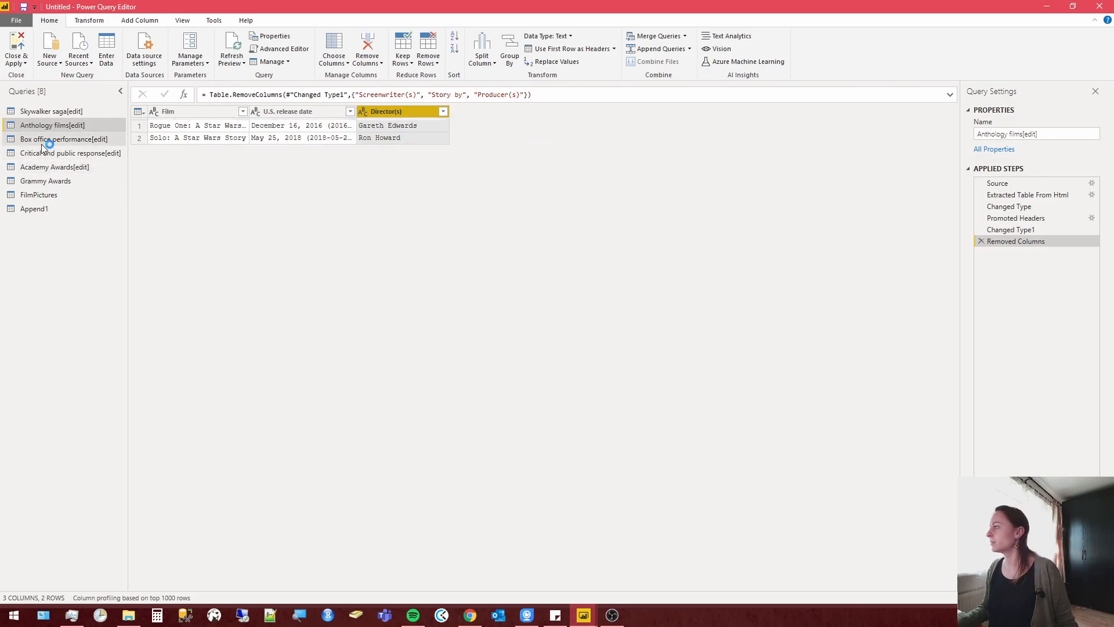
# Rename the Director(s) column of the Anthology films[edit] query to Director to match the column in the appended query.
pyautogui.click(46, 208)
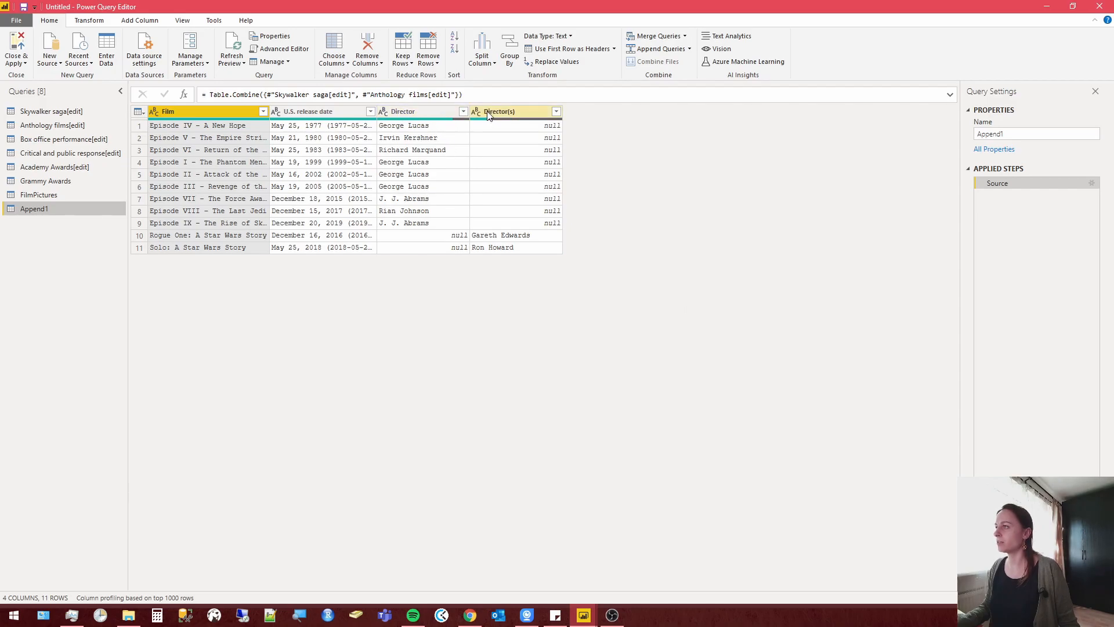
pyautogui.click(41, 125)
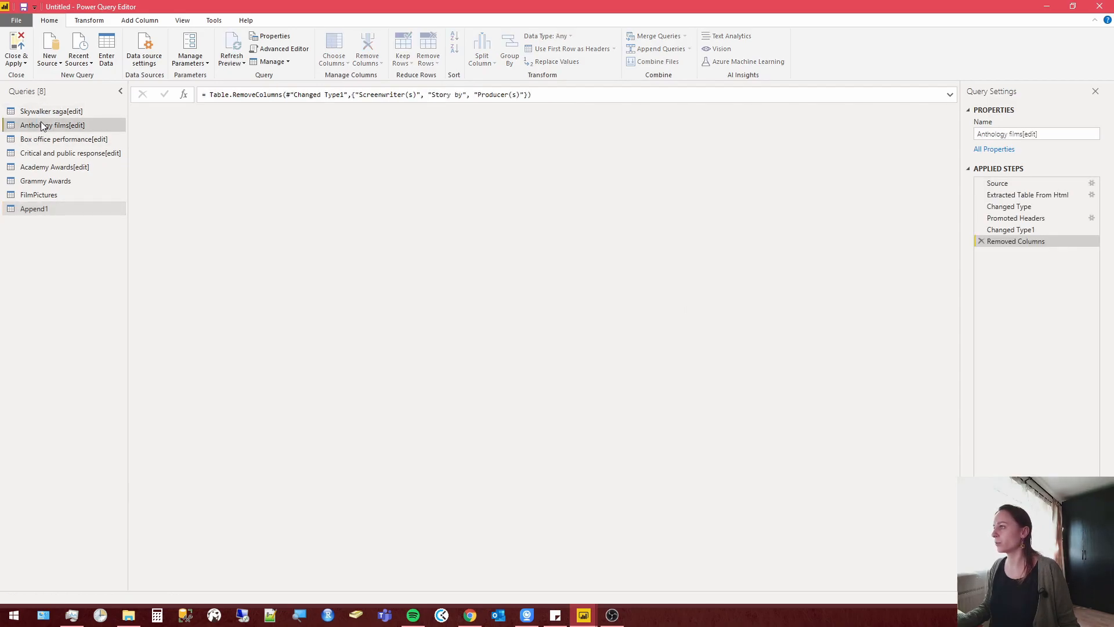
pyautogui.rightClick(400, 114)
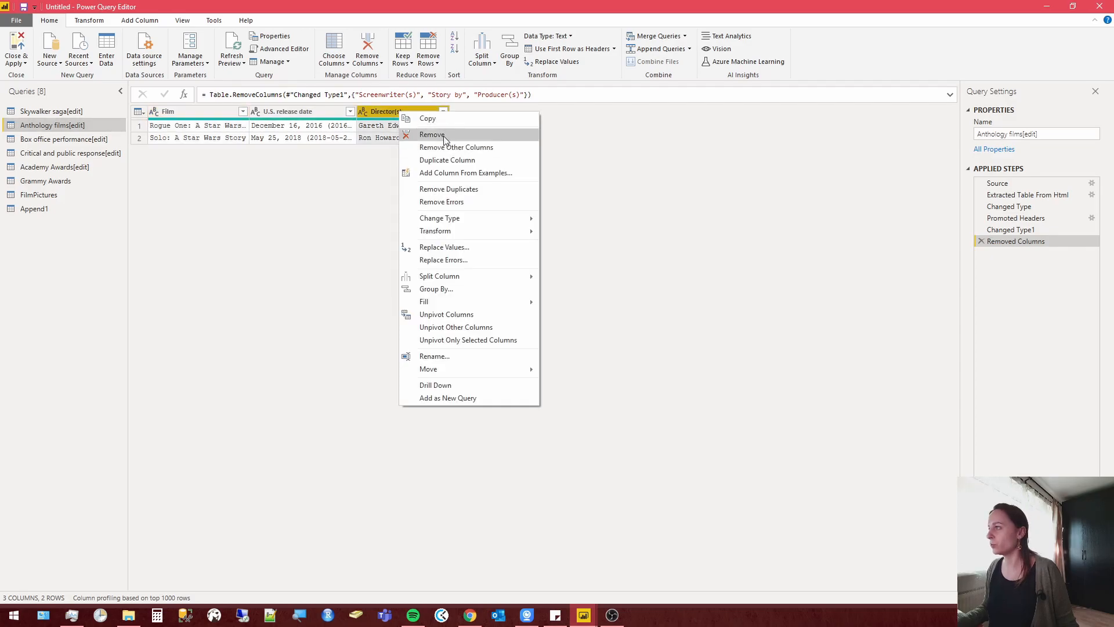
pyautogui.click(448, 357)
pyautogui.click(420, 110)
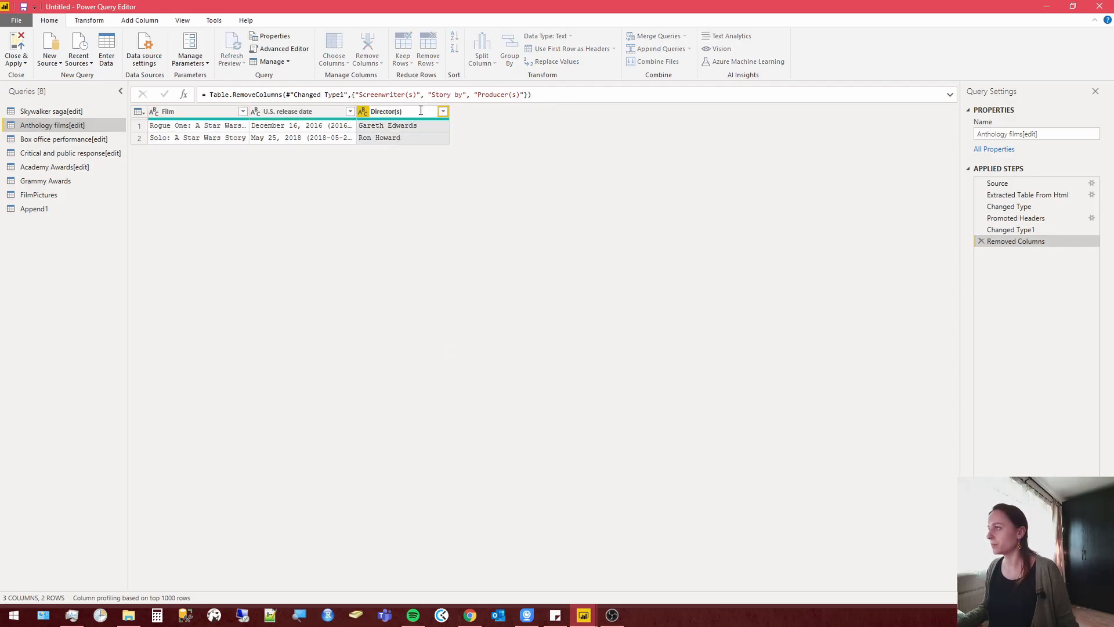
pyautogui.press('BackSpace')
pyautogui.press('BackSpace')
pyautogui.press('BackSpace')
pyautogui.press('Return')
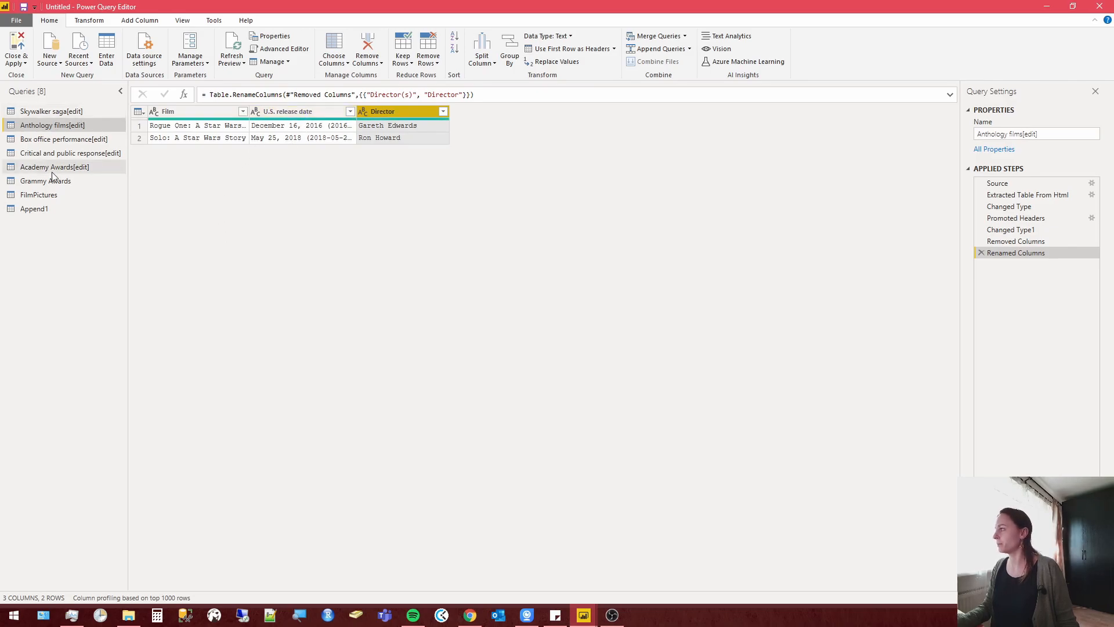
# In Append1, widen the U.S. release date column and split it into 4 columns at each occurrence of the #(00A0) delimiter.
pyautogui.click(40, 209)
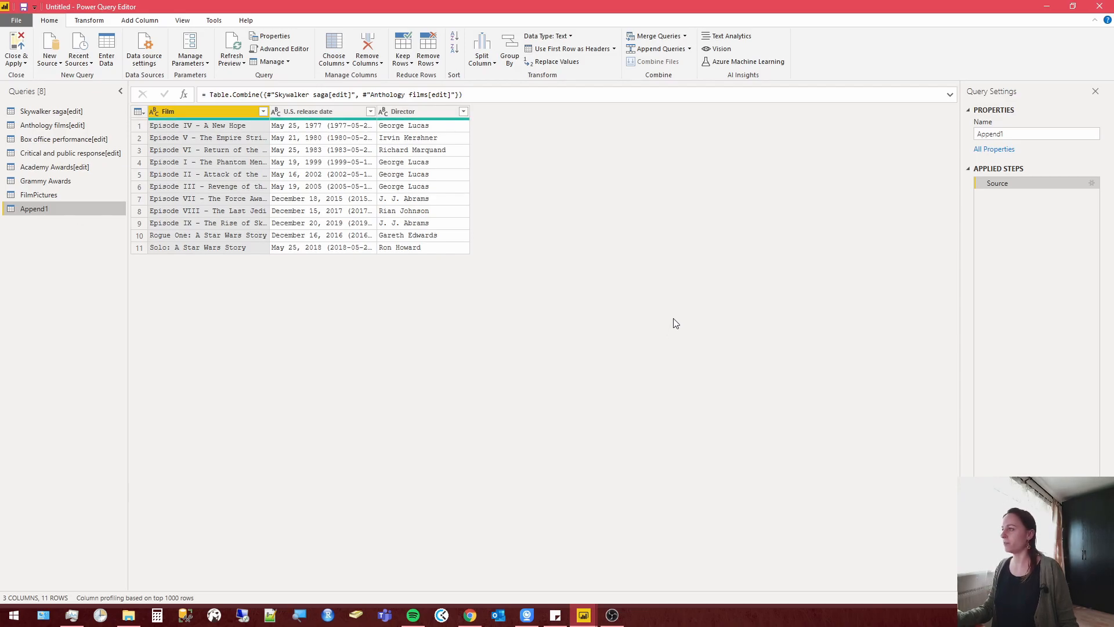
pyautogui.moveTo(376, 110); pyautogui.dragTo(430, 111)
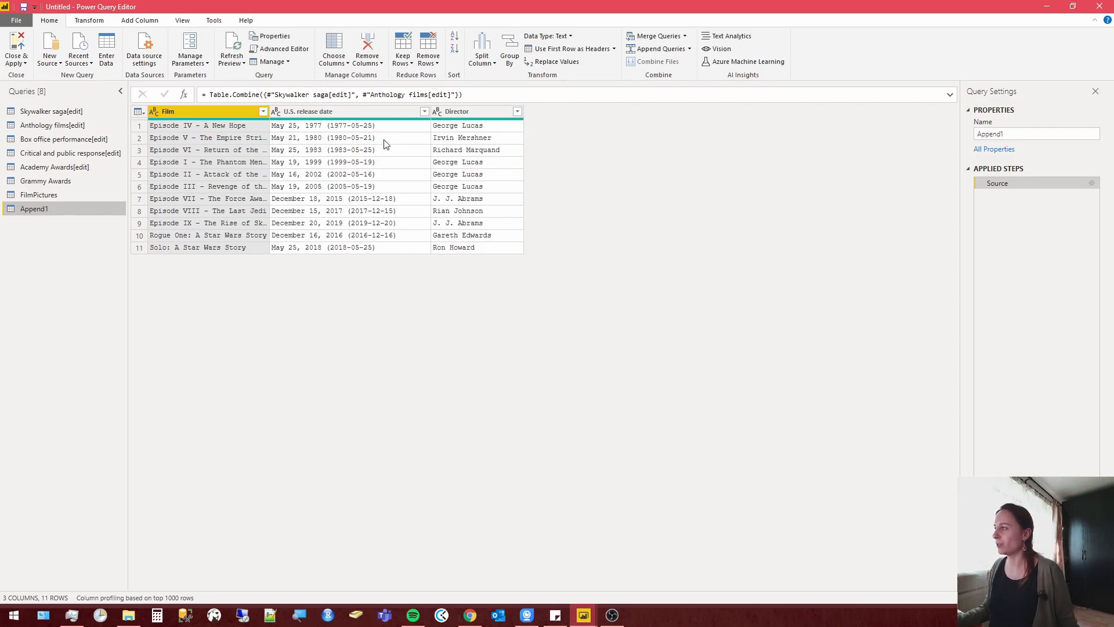
pyautogui.rightClick(358, 110)
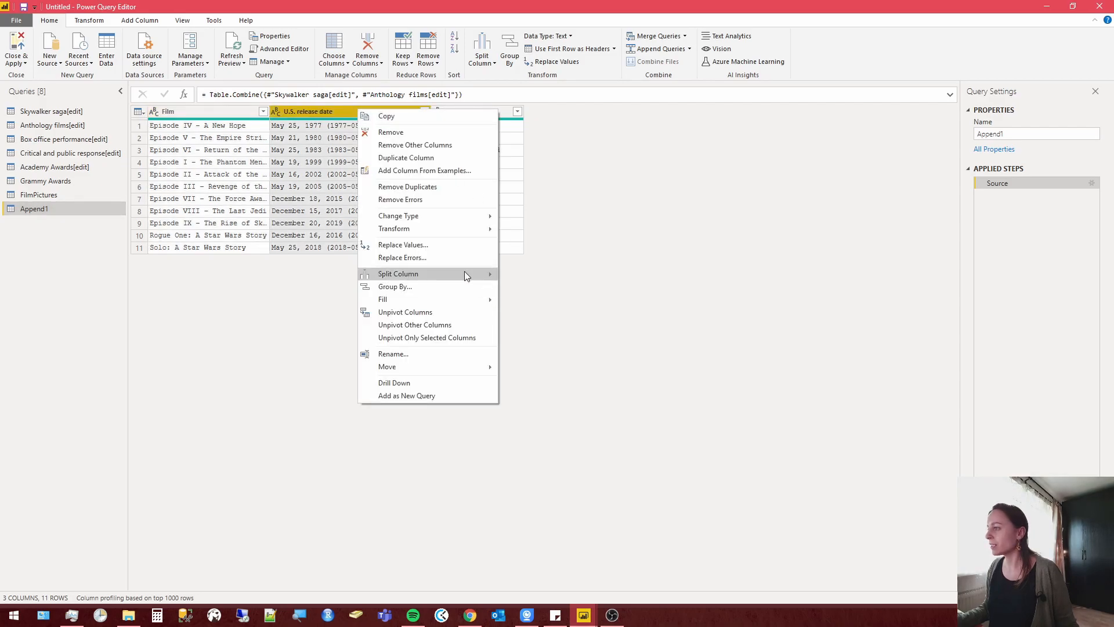
pyautogui.moveTo(465, 272)
pyautogui.click(510, 277)
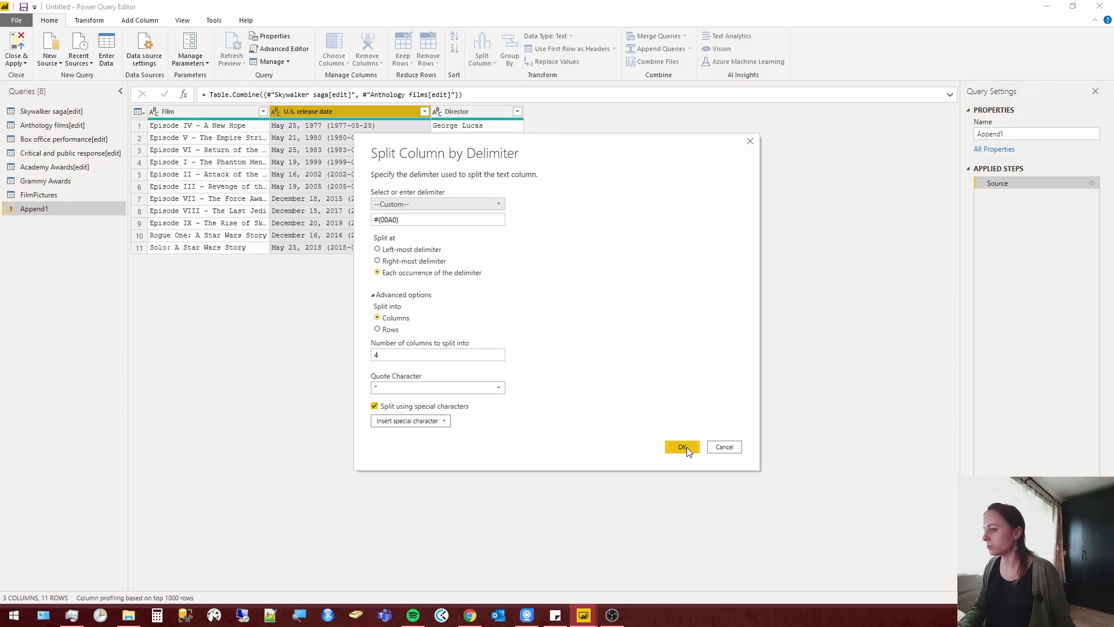
pyautogui.click(684, 447)
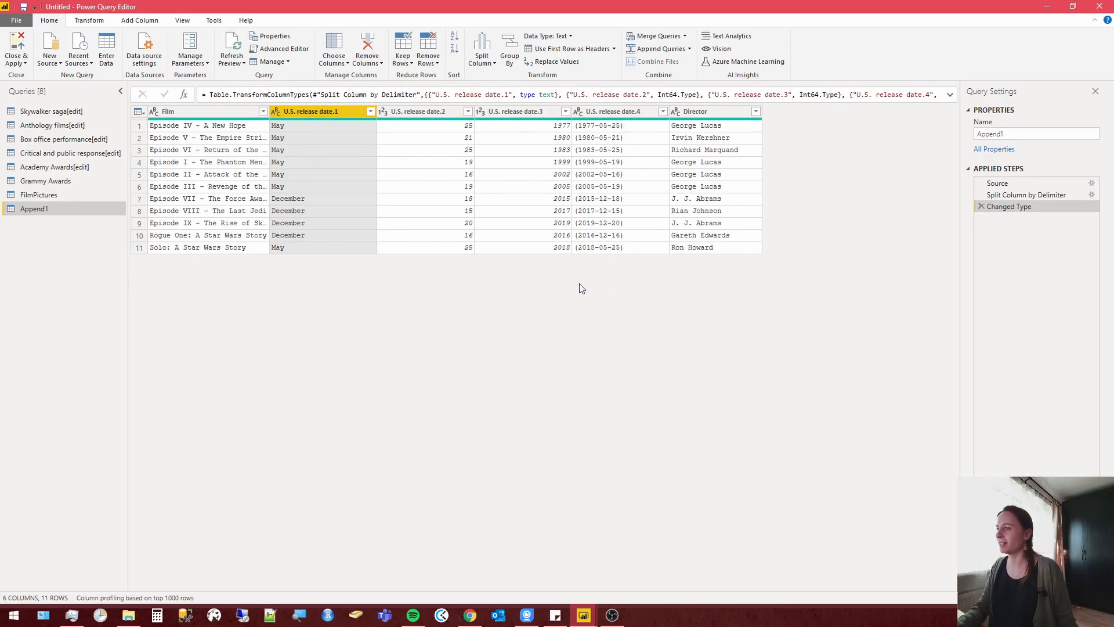
# Remove the U.S. release date.1, U.S. release date.2 and U.S. release date.3 columns from Append1.
pyautogui.click(614, 129)
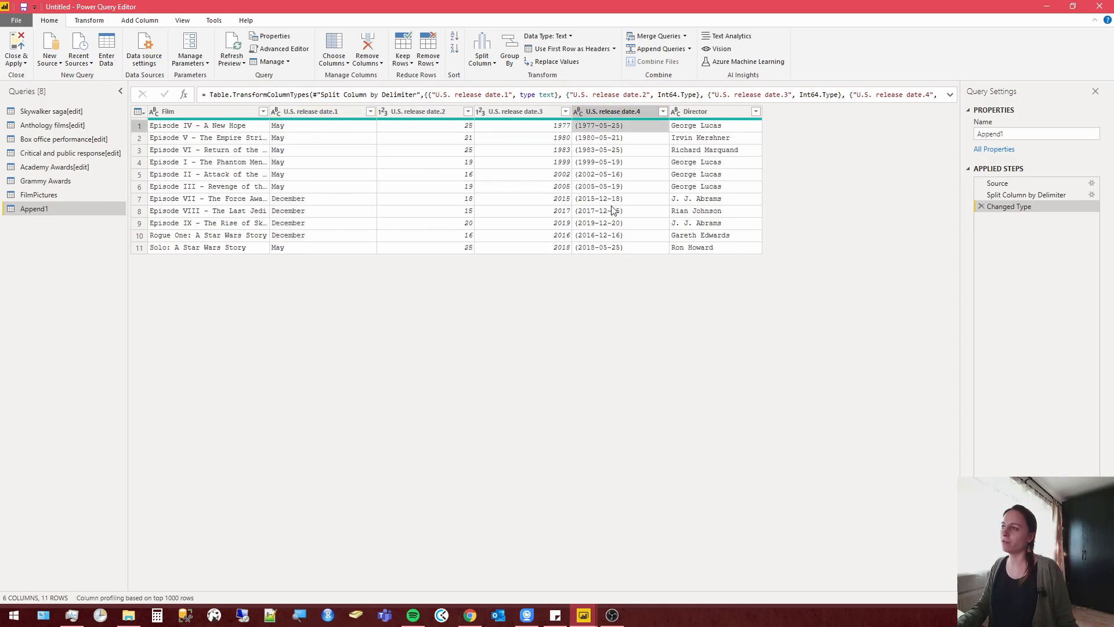
pyautogui.click(322, 111)
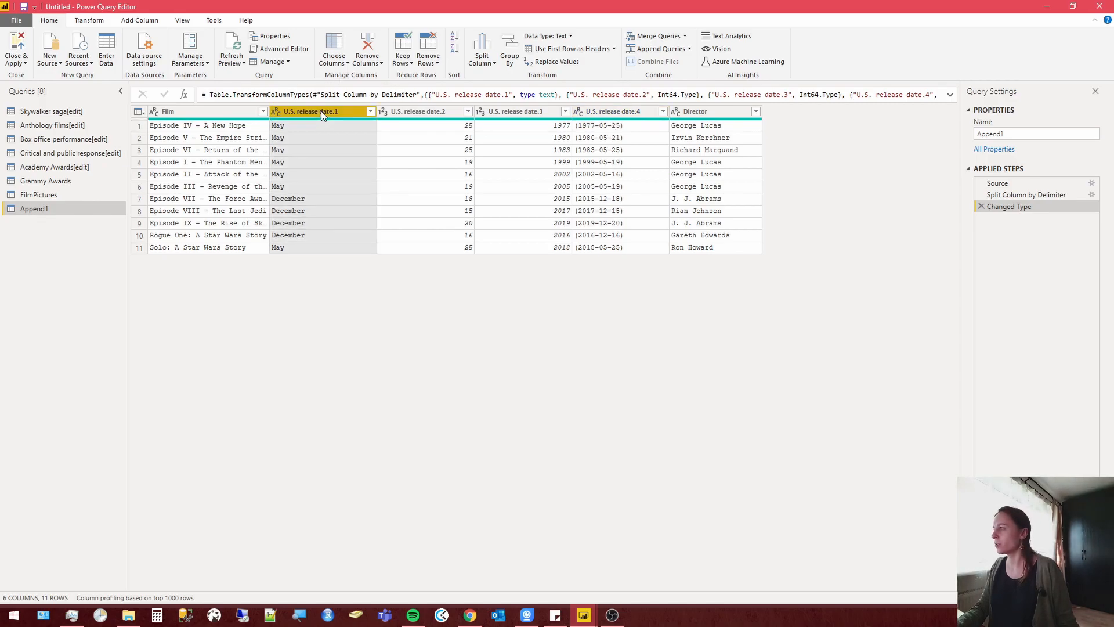
pyautogui.keyDown('shift'); pyautogui.click(544, 114); pyautogui.keyUp('shift')
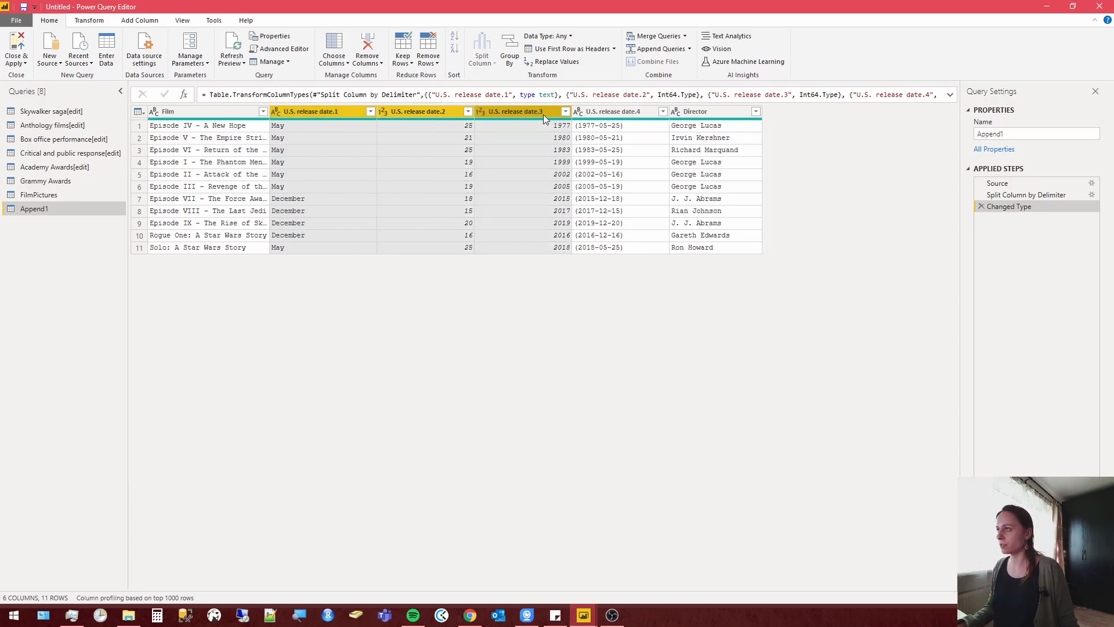
pyautogui.rightClick(543, 113)
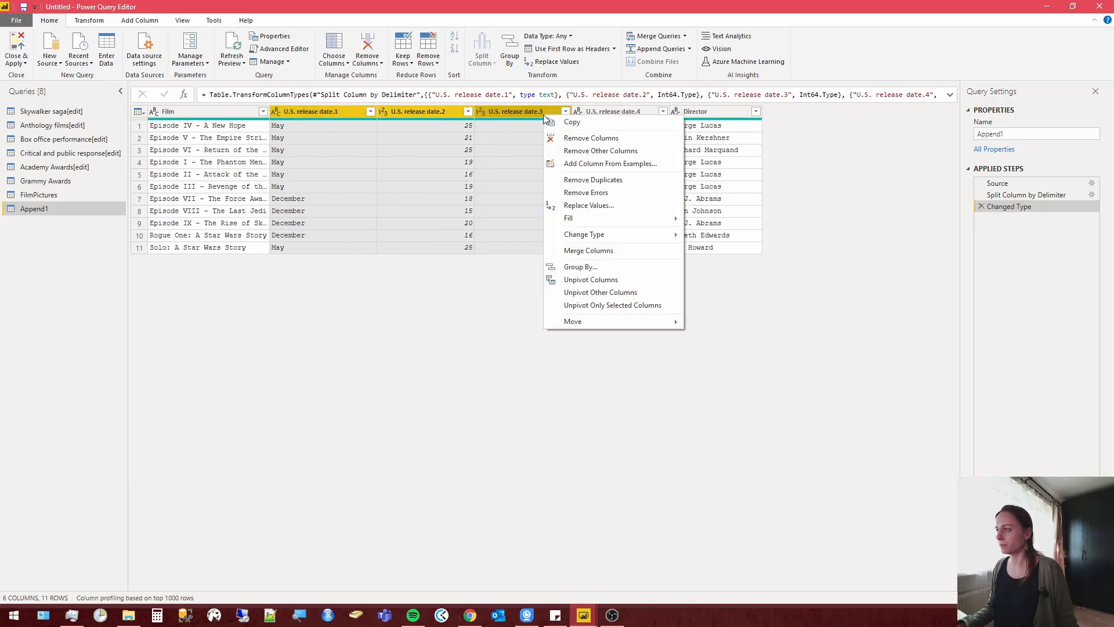
pyautogui.click(573, 139)
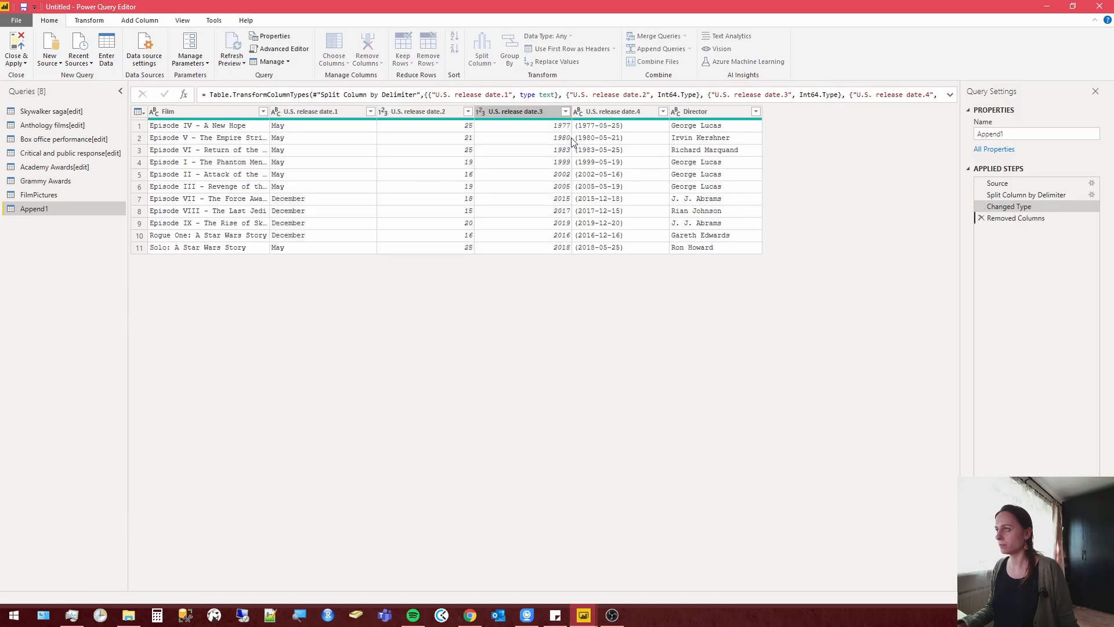
# Replace the opening and closing parentheses in the U.S. release date.4 column with nothing.
pyautogui.rightClick(333, 110)
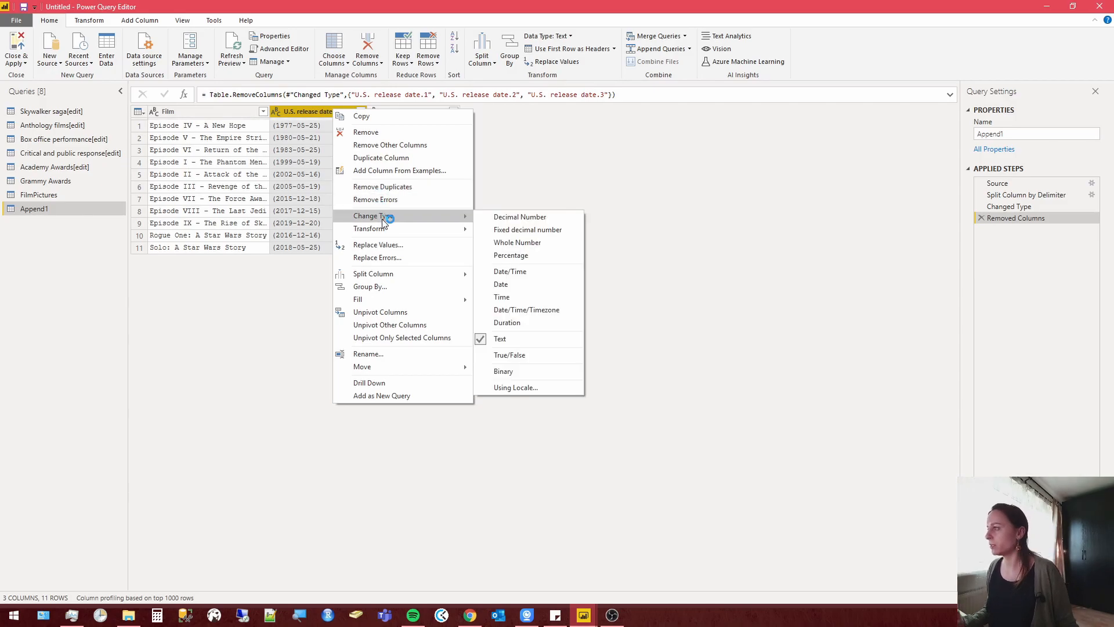
pyautogui.click(400, 245)
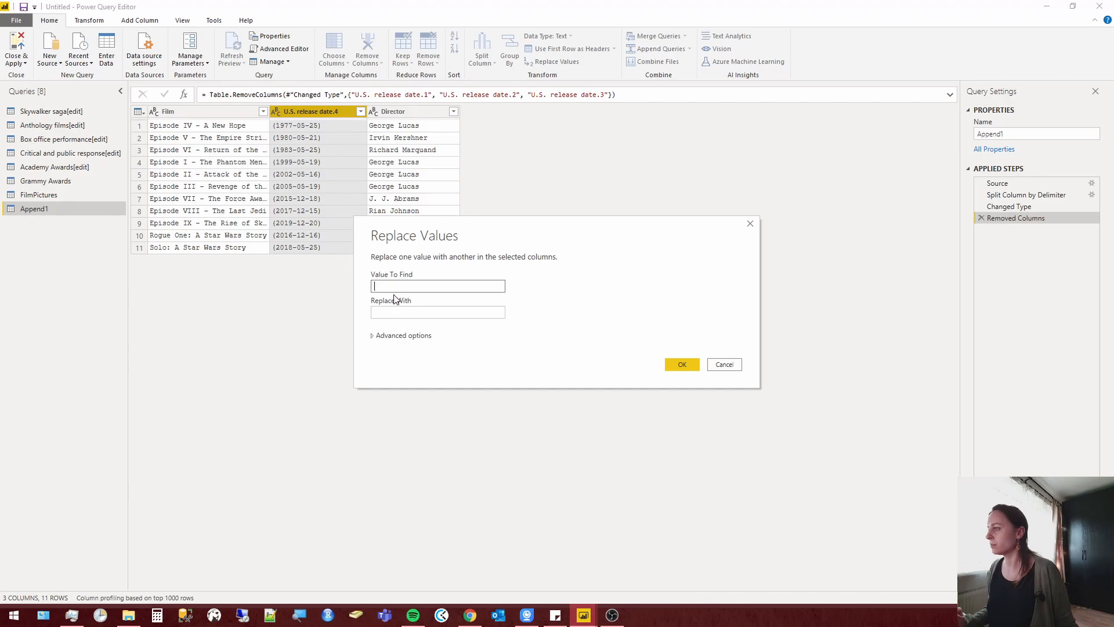
pyautogui.write('(')
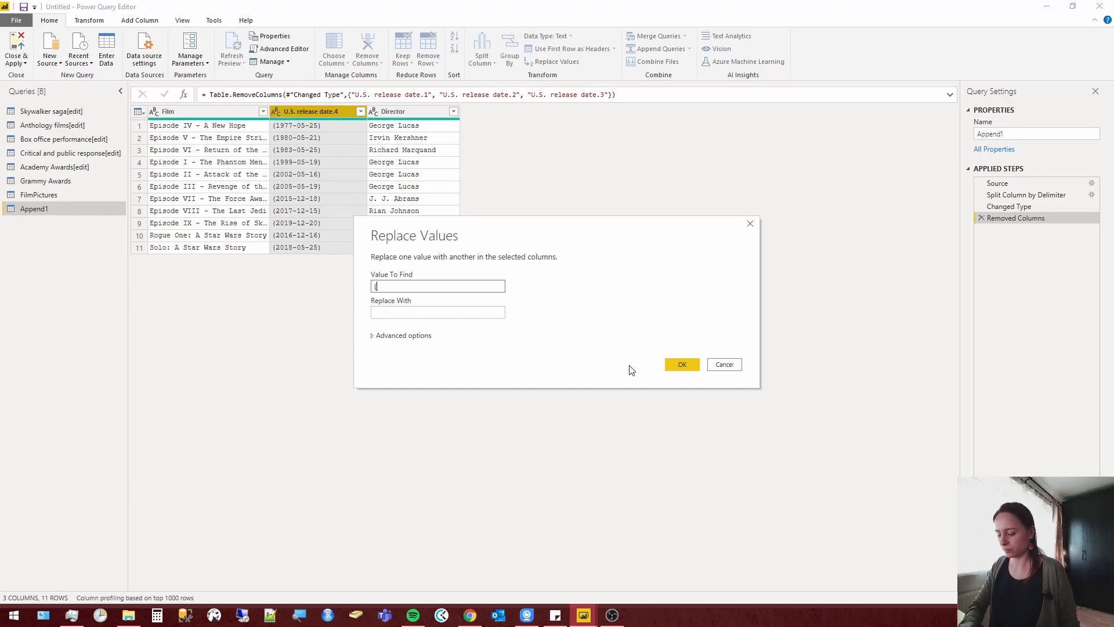
pyautogui.click(683, 366)
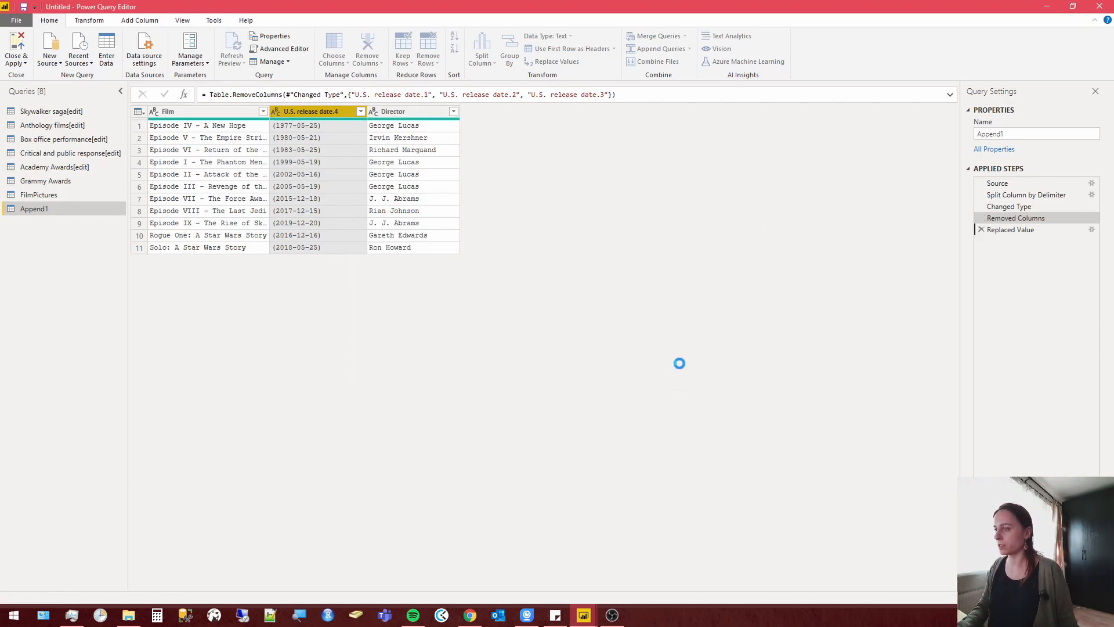
pyautogui.rightClick(327, 117)
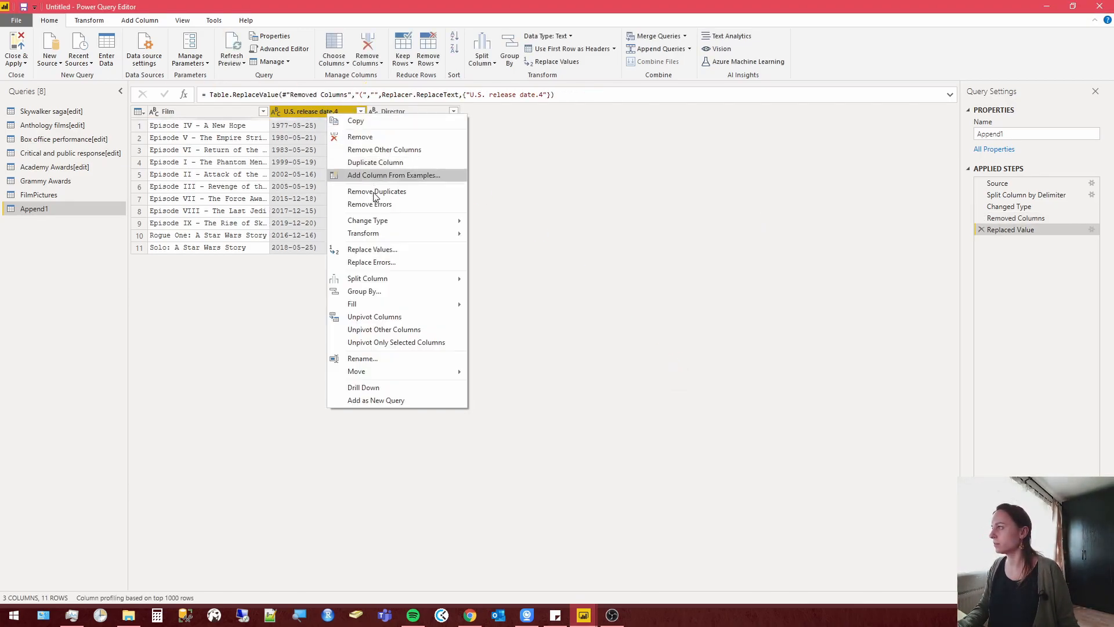
pyautogui.click(385, 250)
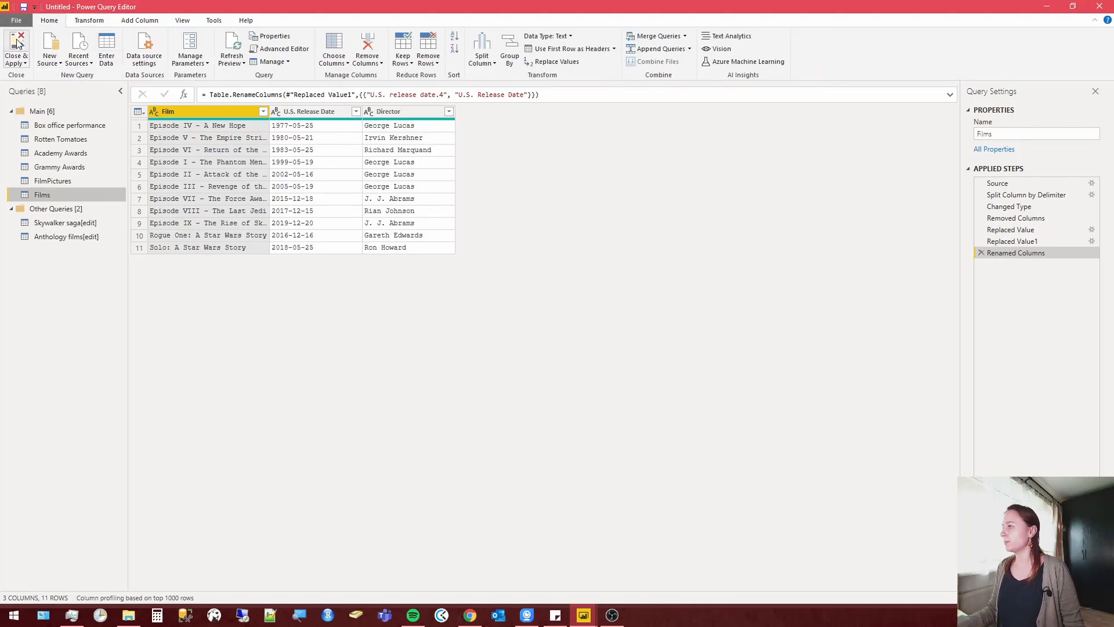
# Switch to the Power BI Desktop report window and apply the pending query changes.
pyautogui.hotkey('alt', 'Tab')
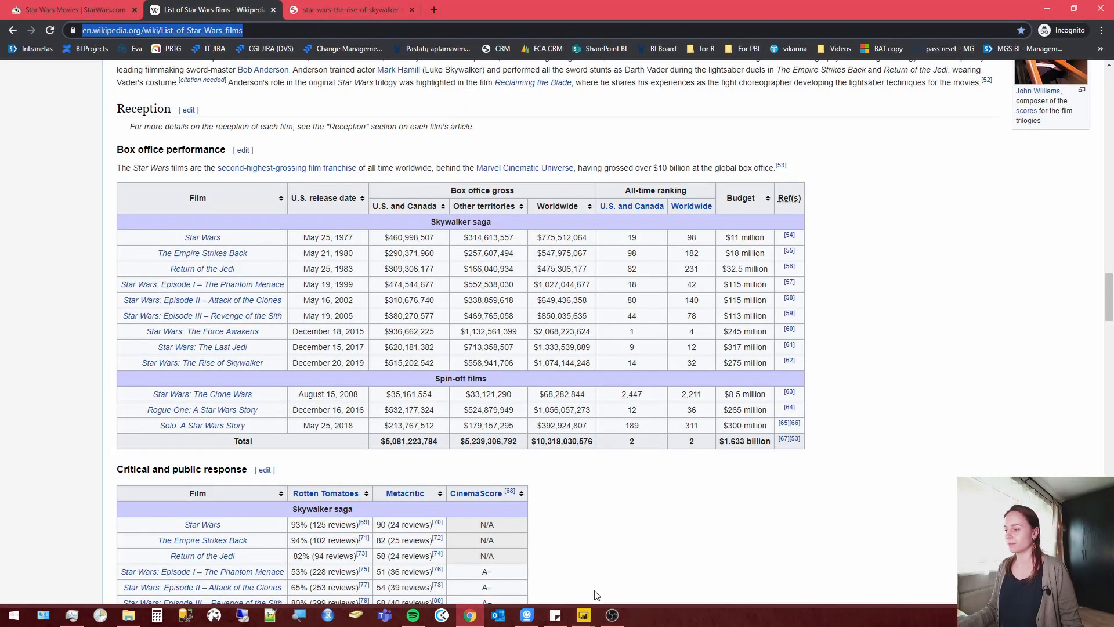
pyautogui.moveTo(584, 614)
pyautogui.click(531, 565)
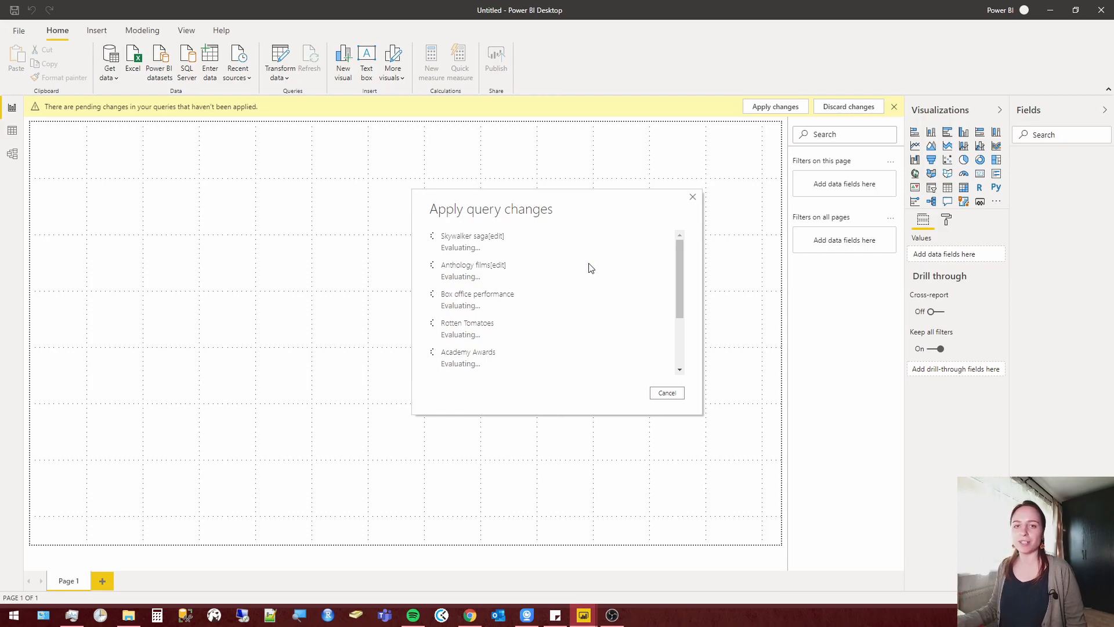
pyautogui.scroll(-3, 594, 271)
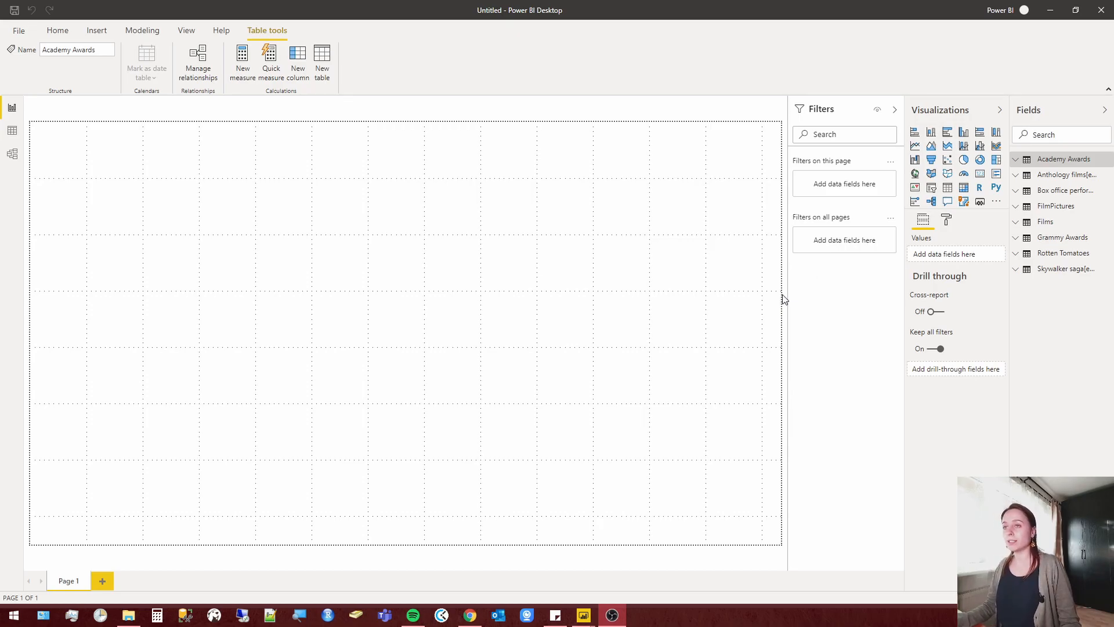
# Build a table visual from the Film and Picture fields of FilmPictures, enlarge it on the page and check its posters.
pyautogui.click(1057, 207)
pyautogui.moveTo(1063, 233); pyautogui.dragTo(430, 199)
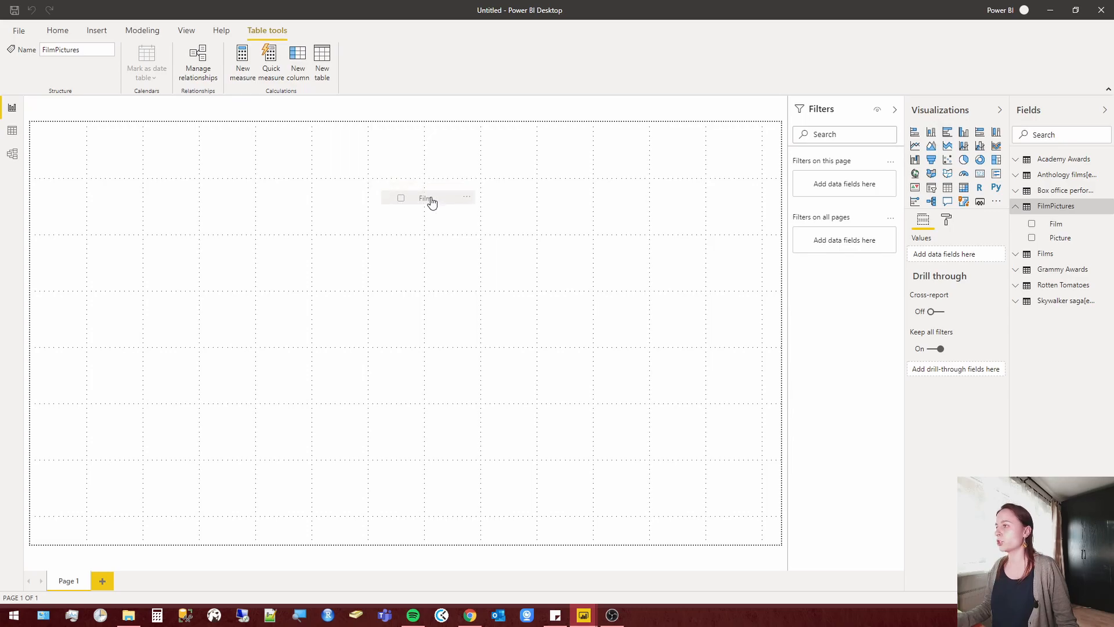
pyautogui.moveTo(1064, 239); pyautogui.dragTo(420, 178)
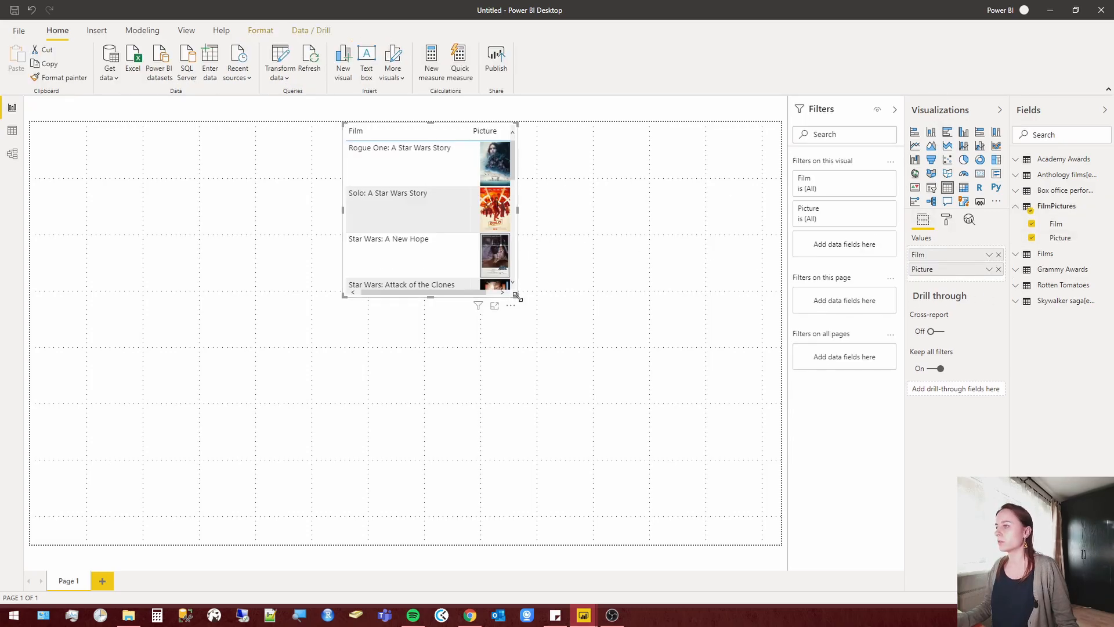
pyautogui.moveTo(515, 295); pyautogui.dragTo(725, 439)
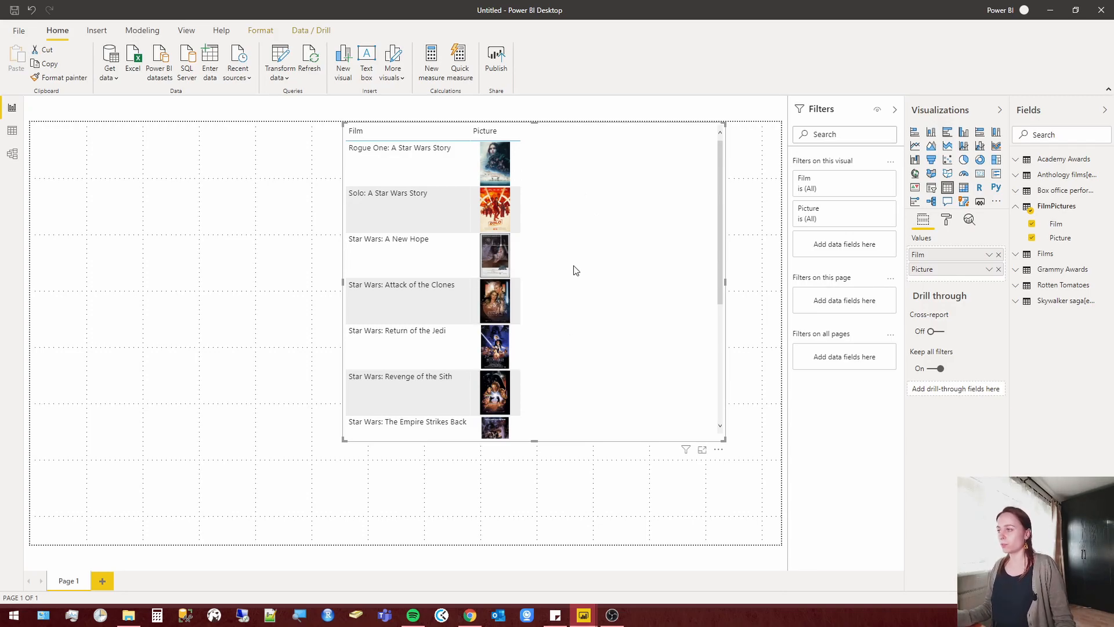
pyautogui.click(1069, 242)
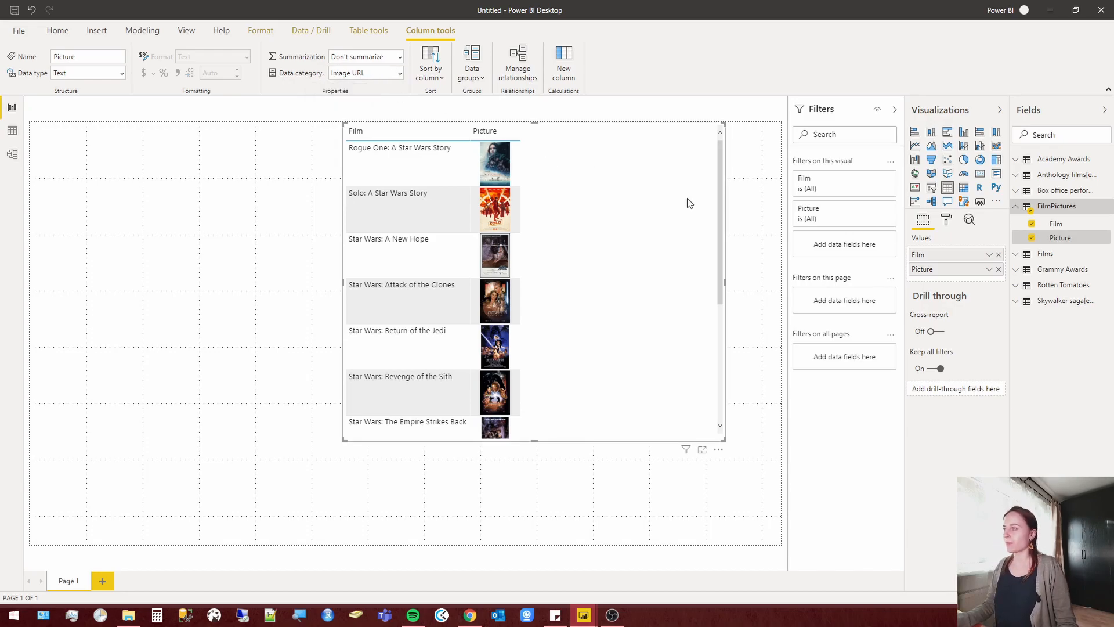
pyautogui.scroll(-3, 684, 199)
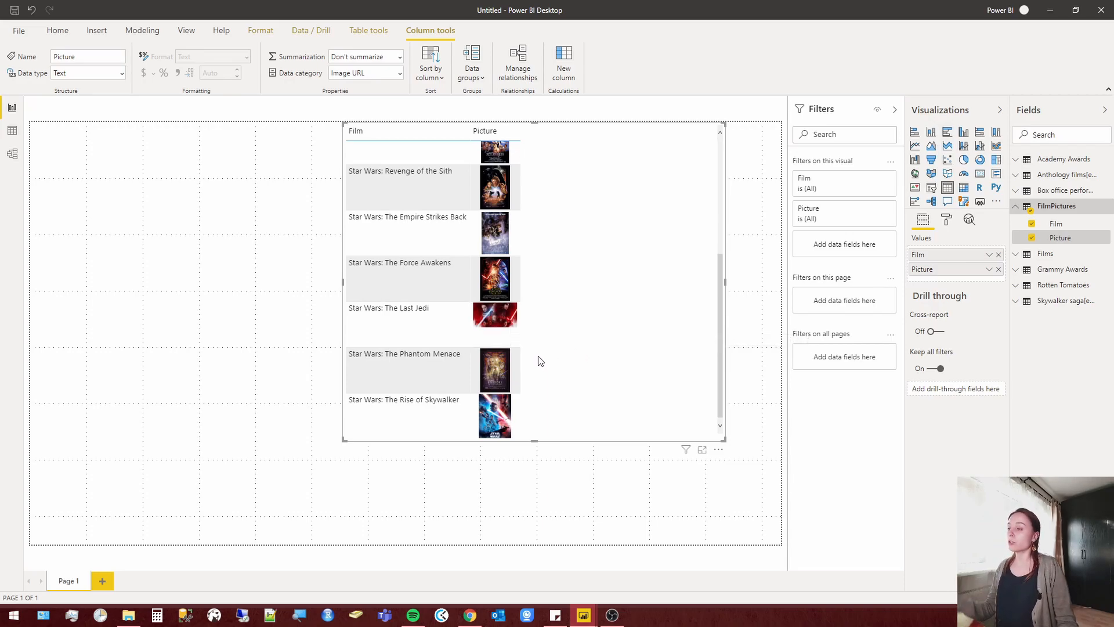
# Switch to Chrome and copy the image address of the poster on the starwars.com page for The Last Jedi.
pyautogui.click(470, 615)
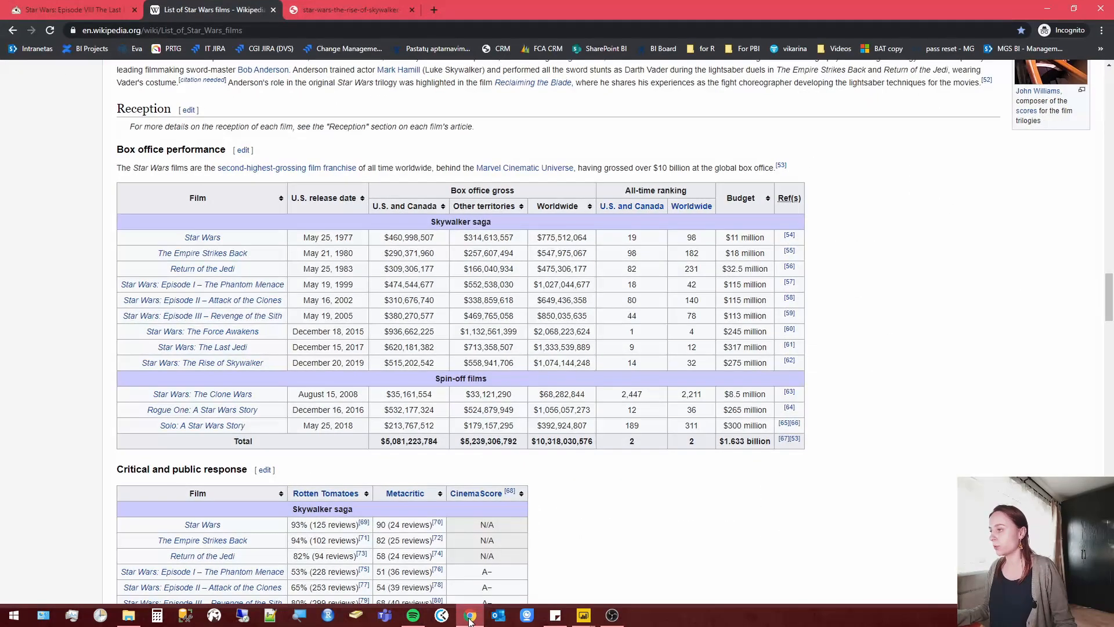
pyautogui.click(97, 9)
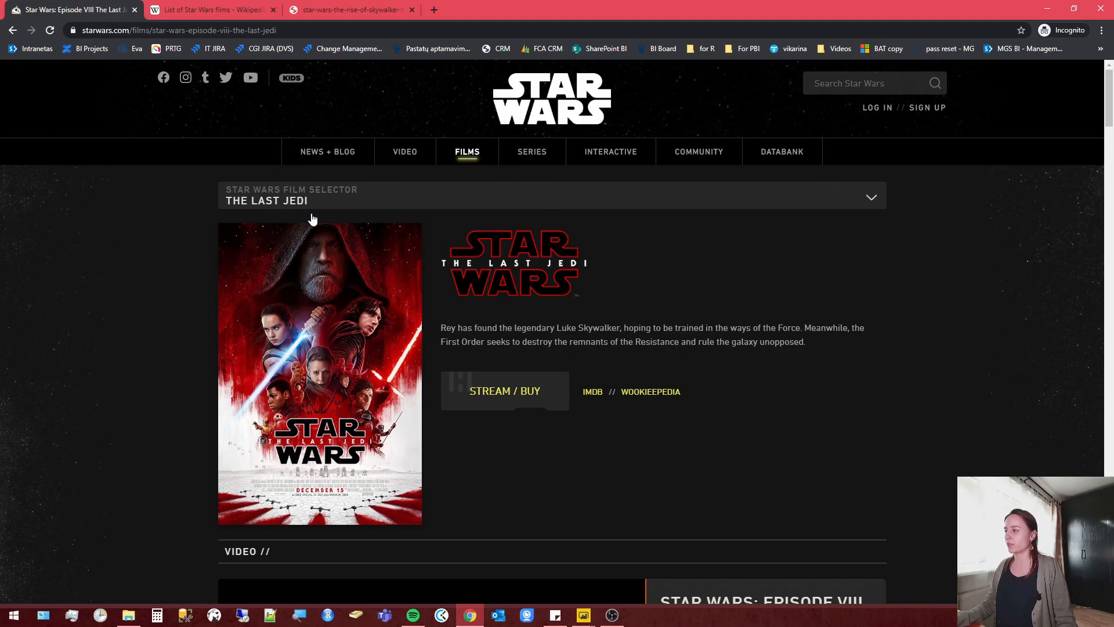
pyautogui.rightClick(309, 297)
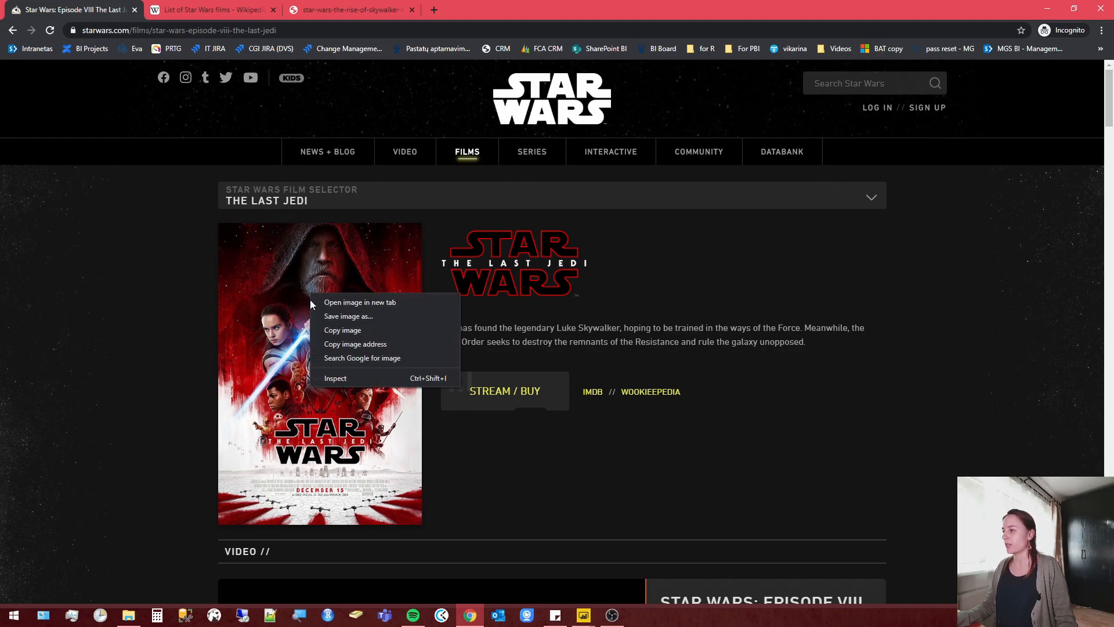
pyautogui.click(373, 344)
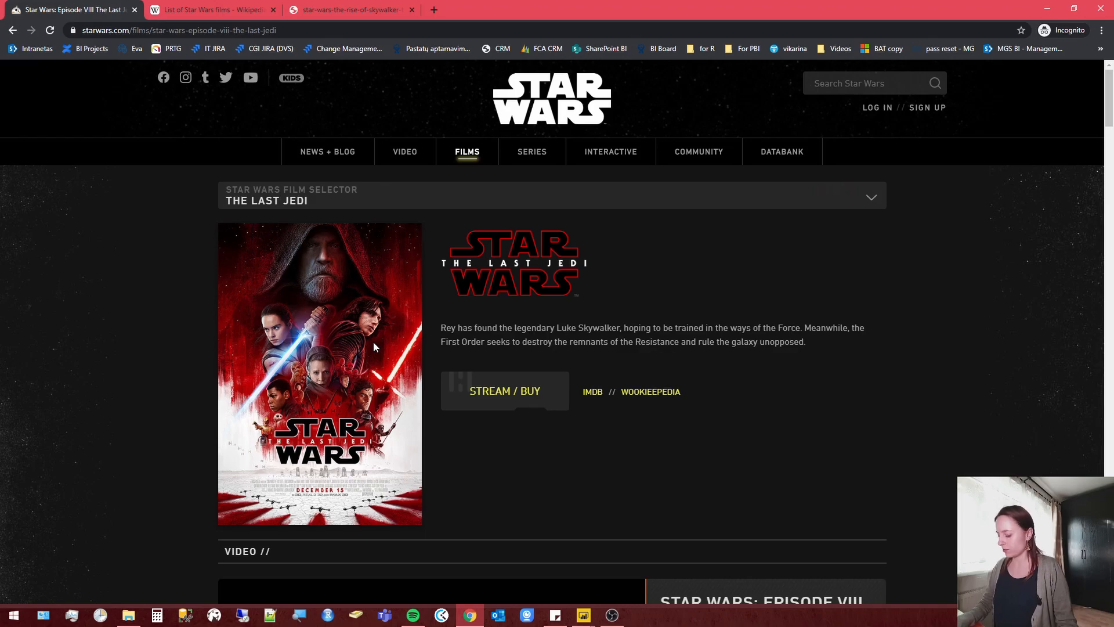
# Back in Power BI, edit the FilmPictures query and replace the Picture URL of Star Wars: The Last Jedi with the copied image address.
pyautogui.hotkey('alt', 'Tab')
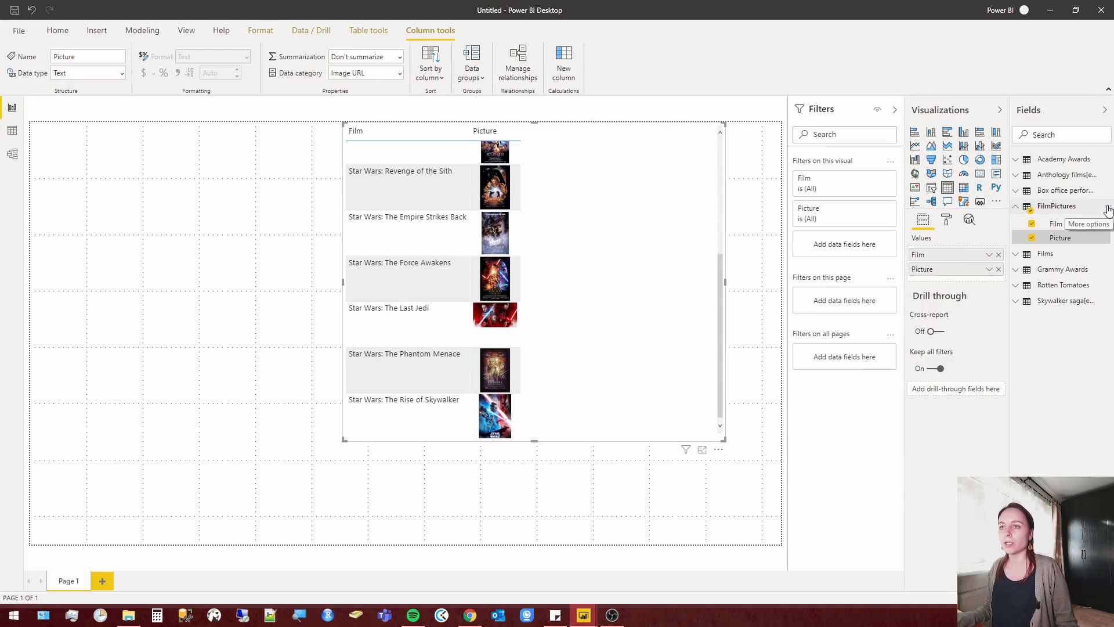
pyautogui.click(1107, 206)
pyautogui.click(1075, 275)
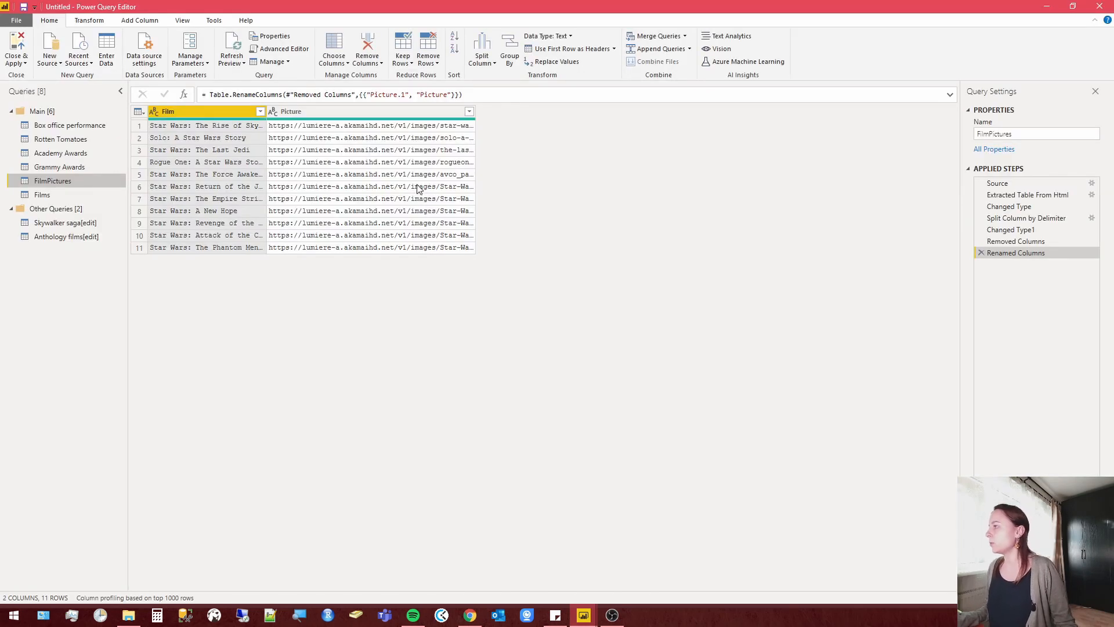
pyautogui.click(166, 148)
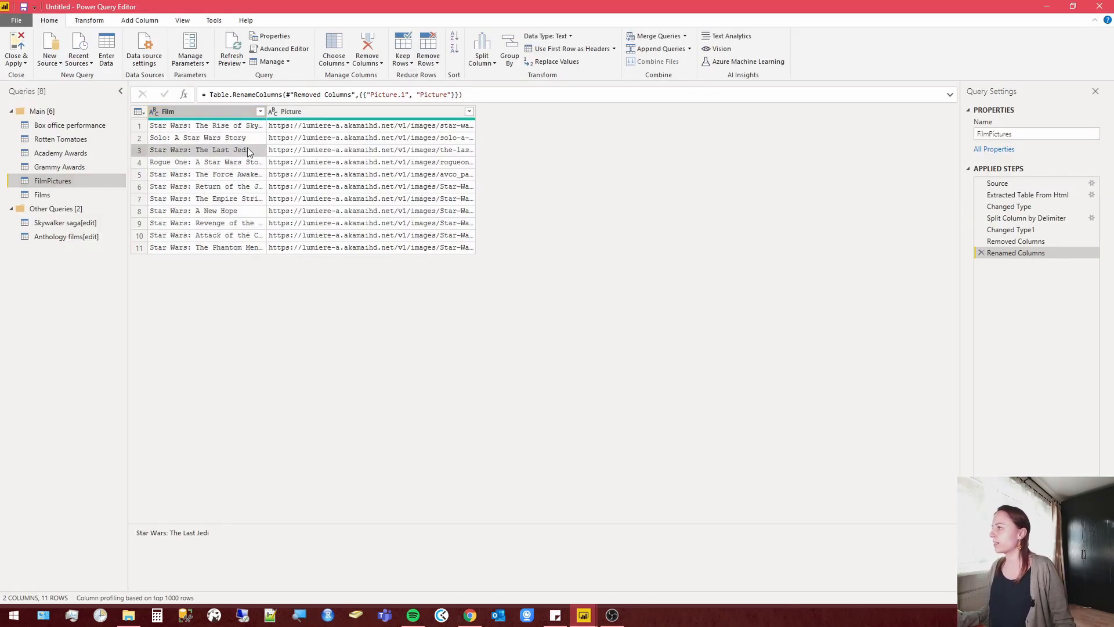
pyautogui.click(318, 152)
pyautogui.rightClick(318, 152)
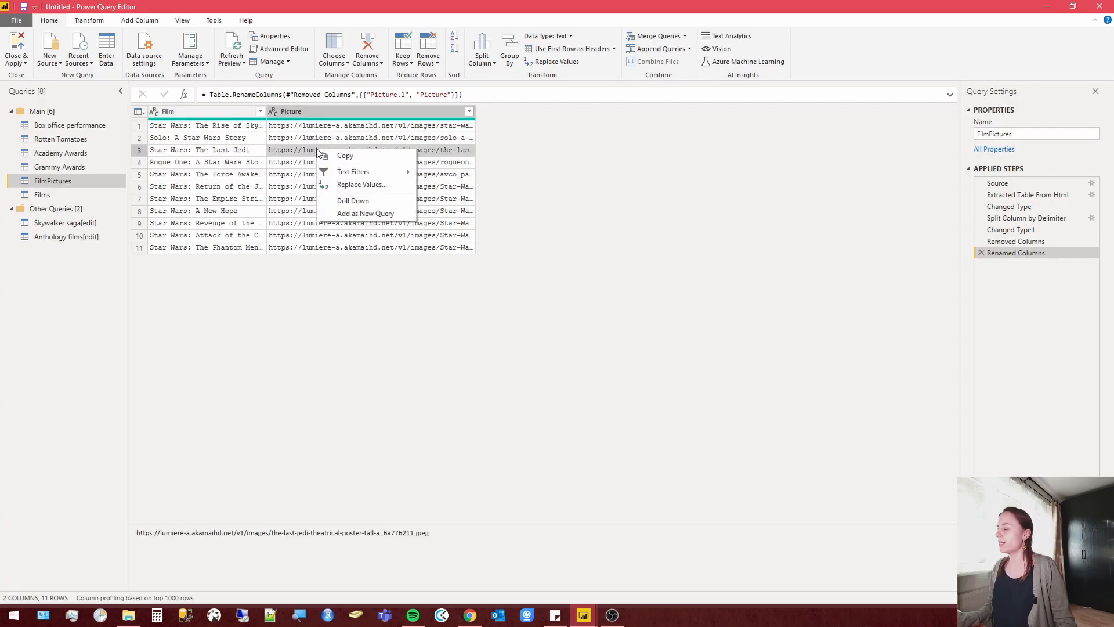
pyautogui.click(375, 184)
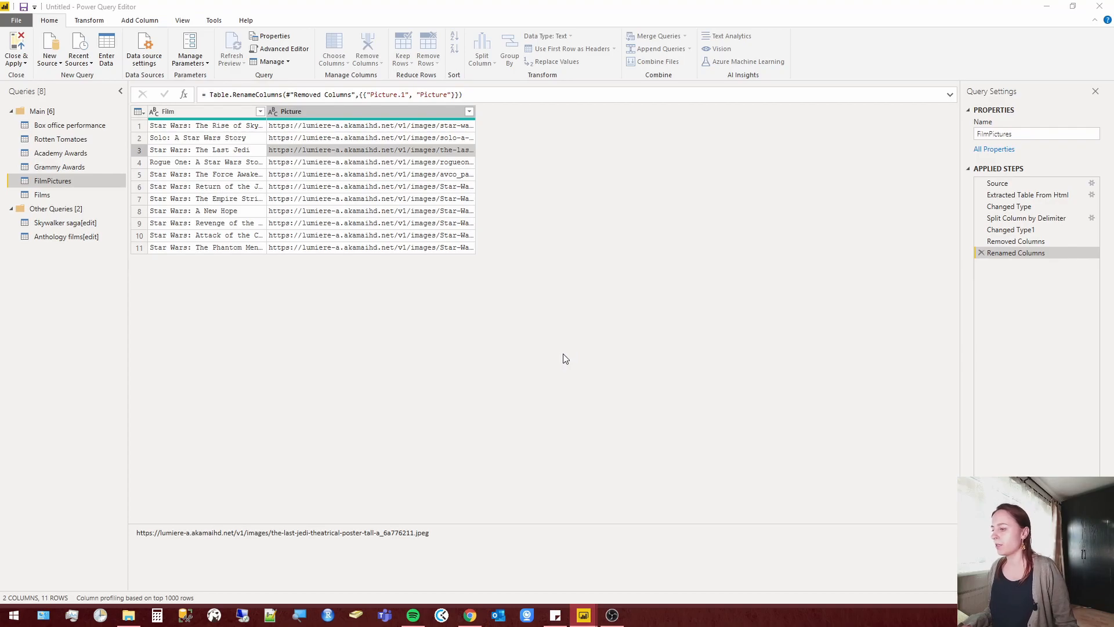
pyautogui.click(460, 293)
pyautogui.hotkey('ctrl', 'v')
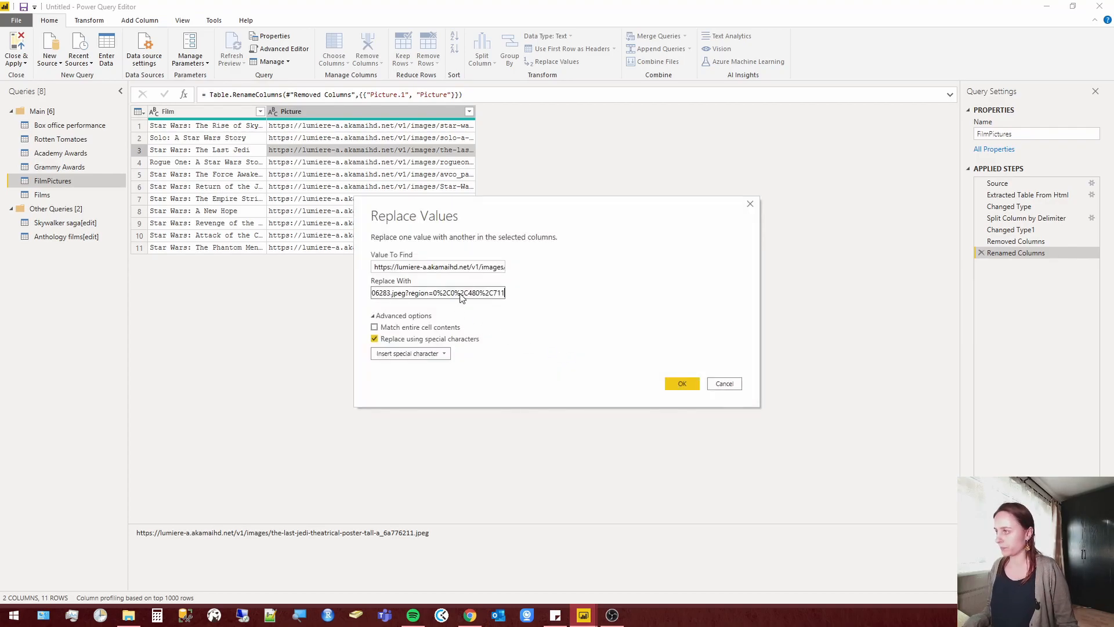
pyautogui.click(687, 380)
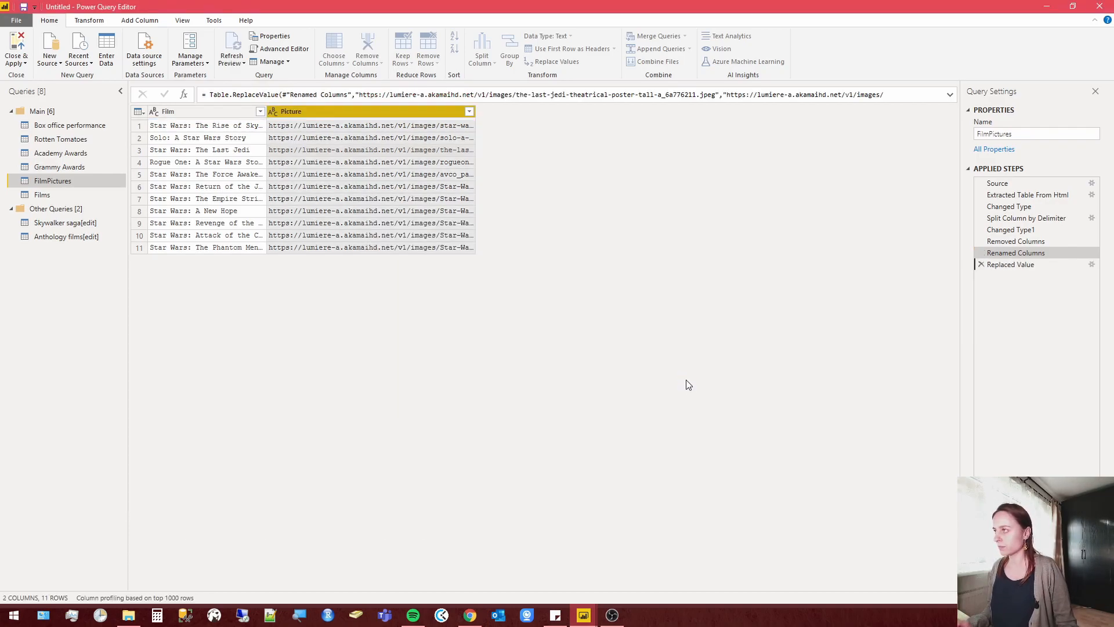